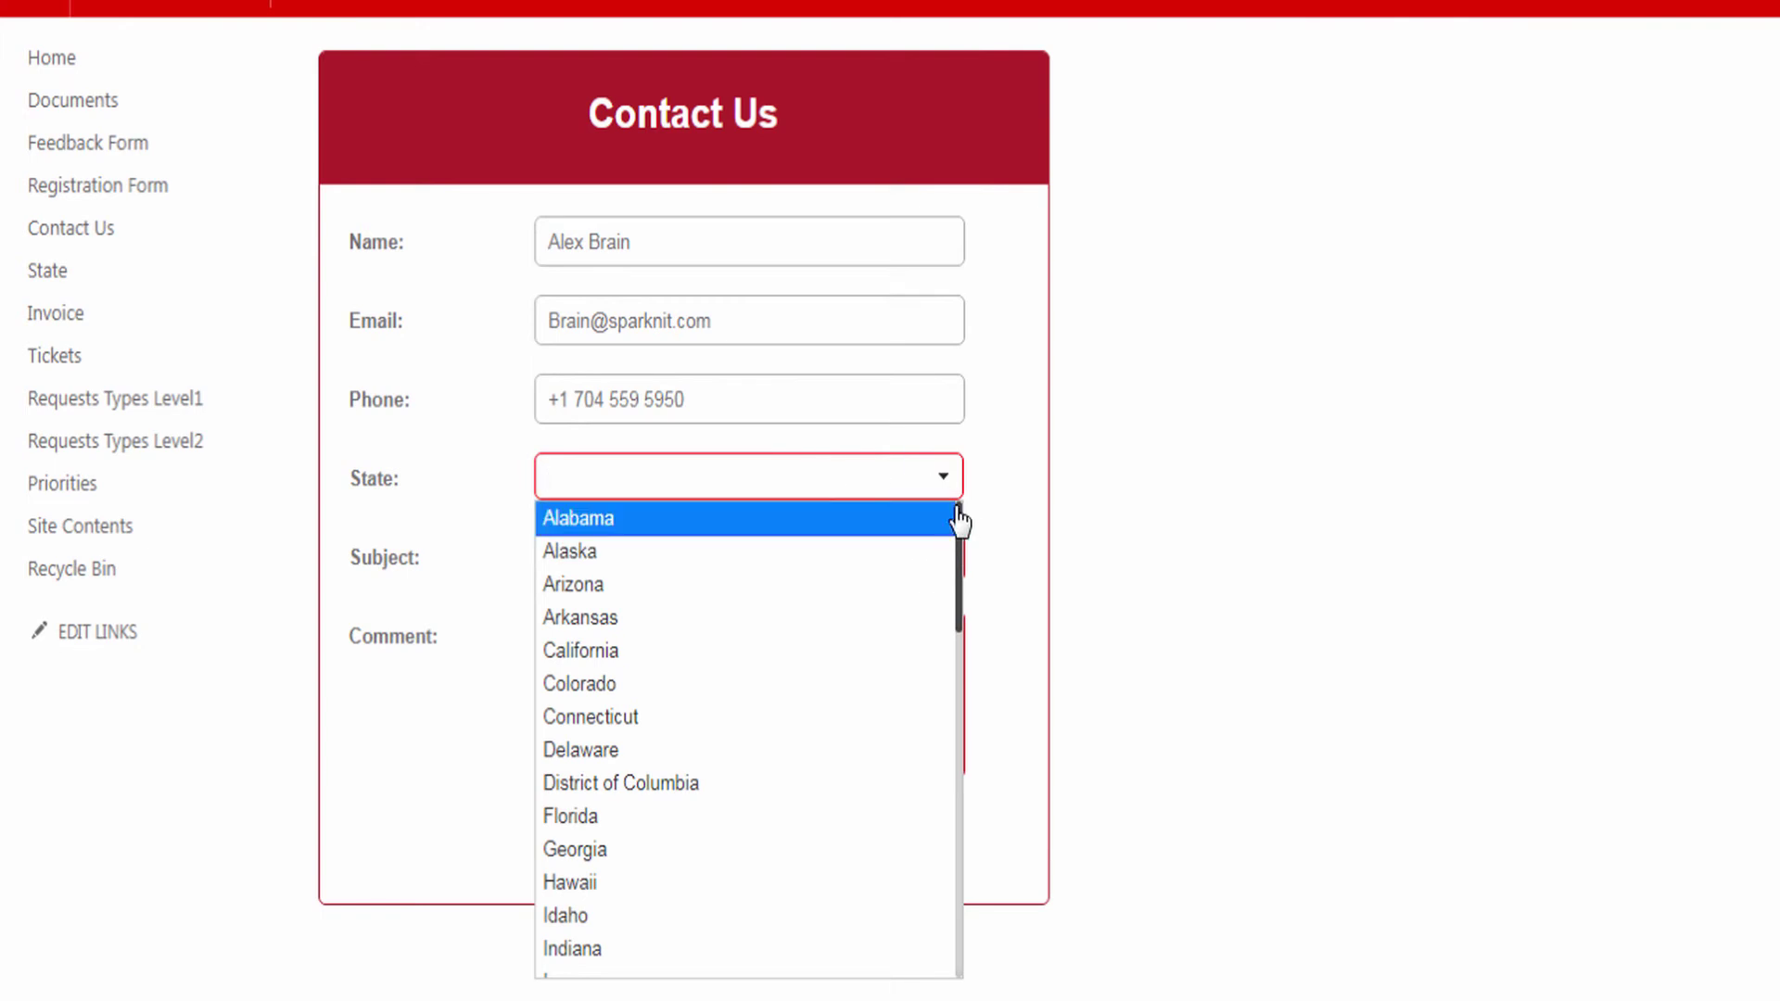
# - Filter the State dropdown with 'Flo', pick Florida, and paste the suggested subject and comment
pyautogui.moveTo(961, 517)
pyautogui.mouseDown()
pyautogui.moveTo(966, 880)
pyautogui.moveTo(971, 516)
pyautogui.mouseUp()
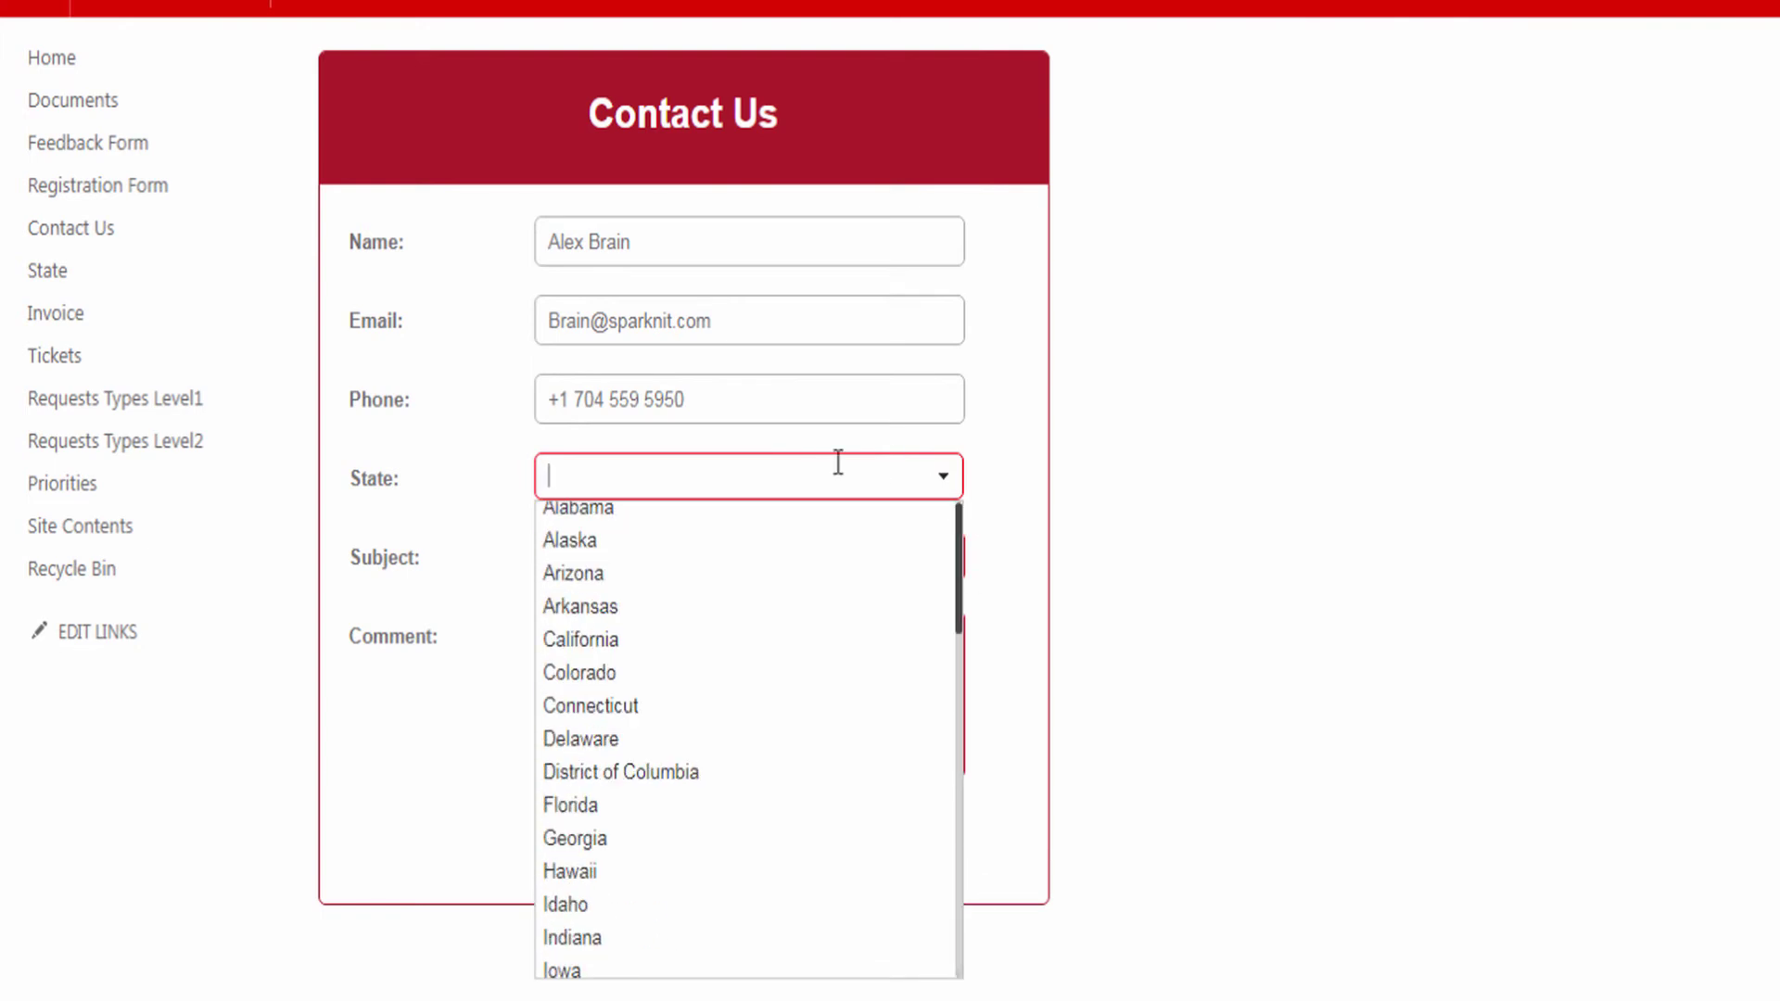
pyautogui.write('Flo')
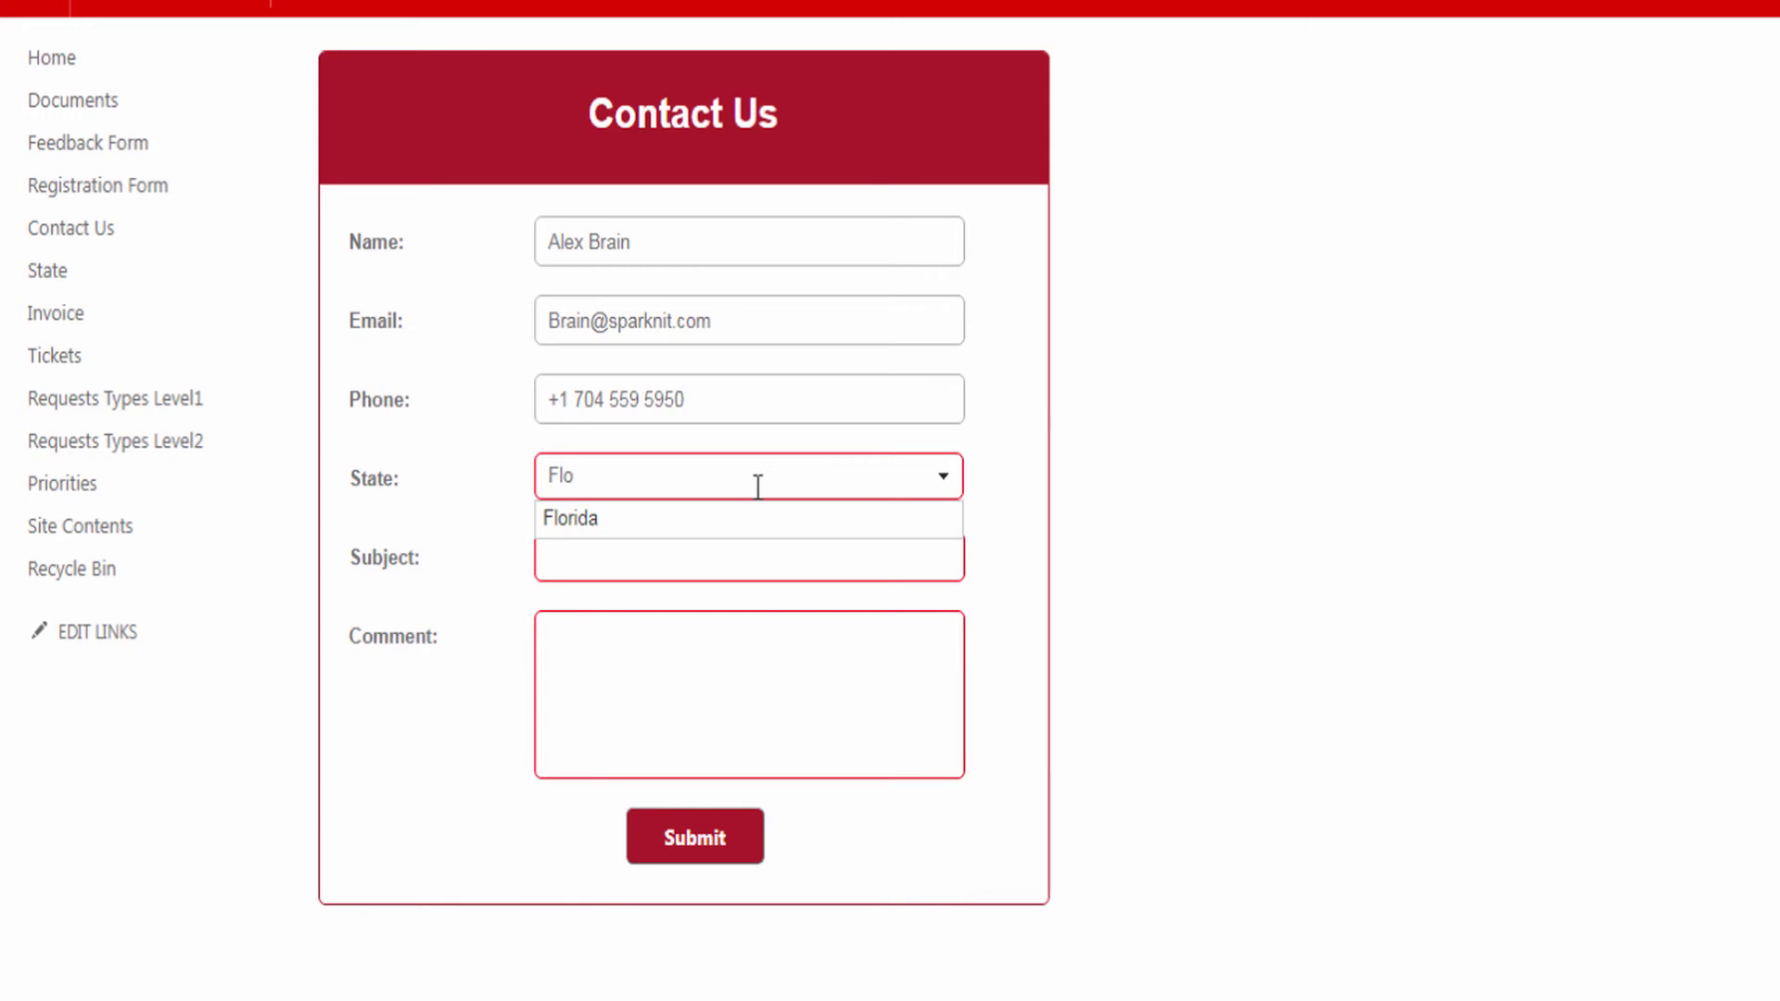
pyautogui.click(636, 521)
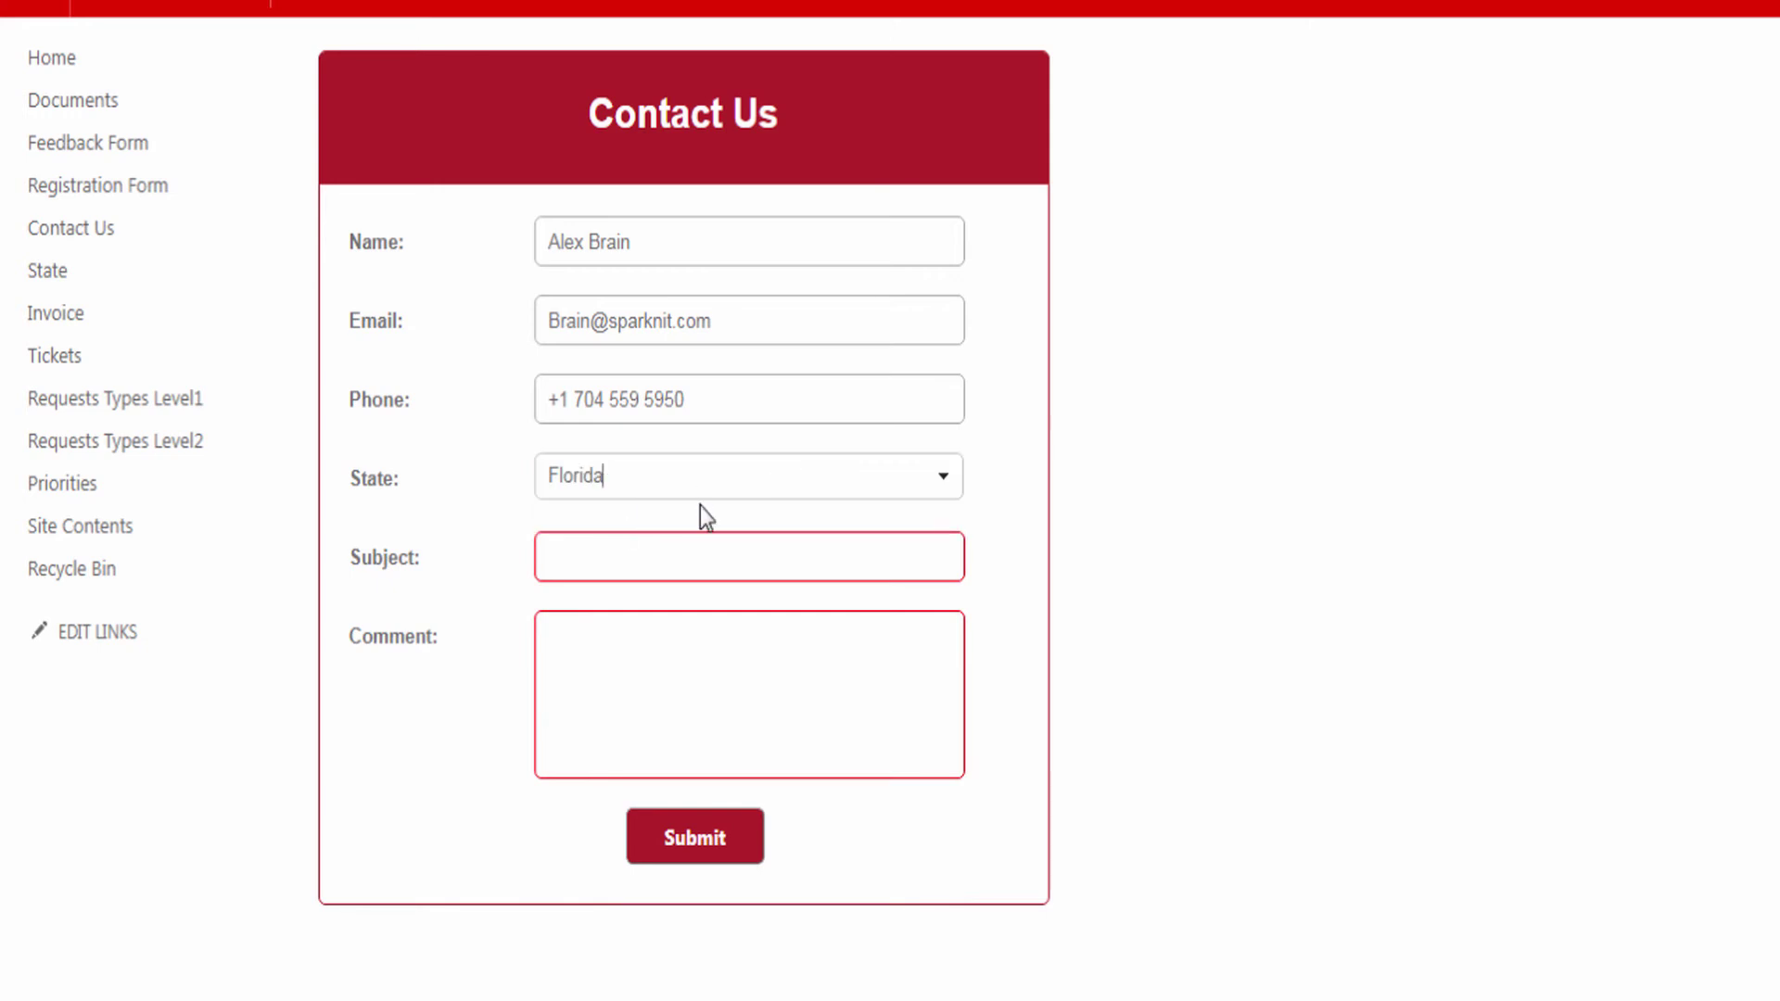
pyautogui.click(579, 561)
pyautogui.write('About SPARK Forms Builder')
pyautogui.click(683, 682)
pyautogui.write('About SPARK Forms Builder')
# - Search the states again with 'Nc' and choose NC , North Carolina
pyautogui.click(942, 475)
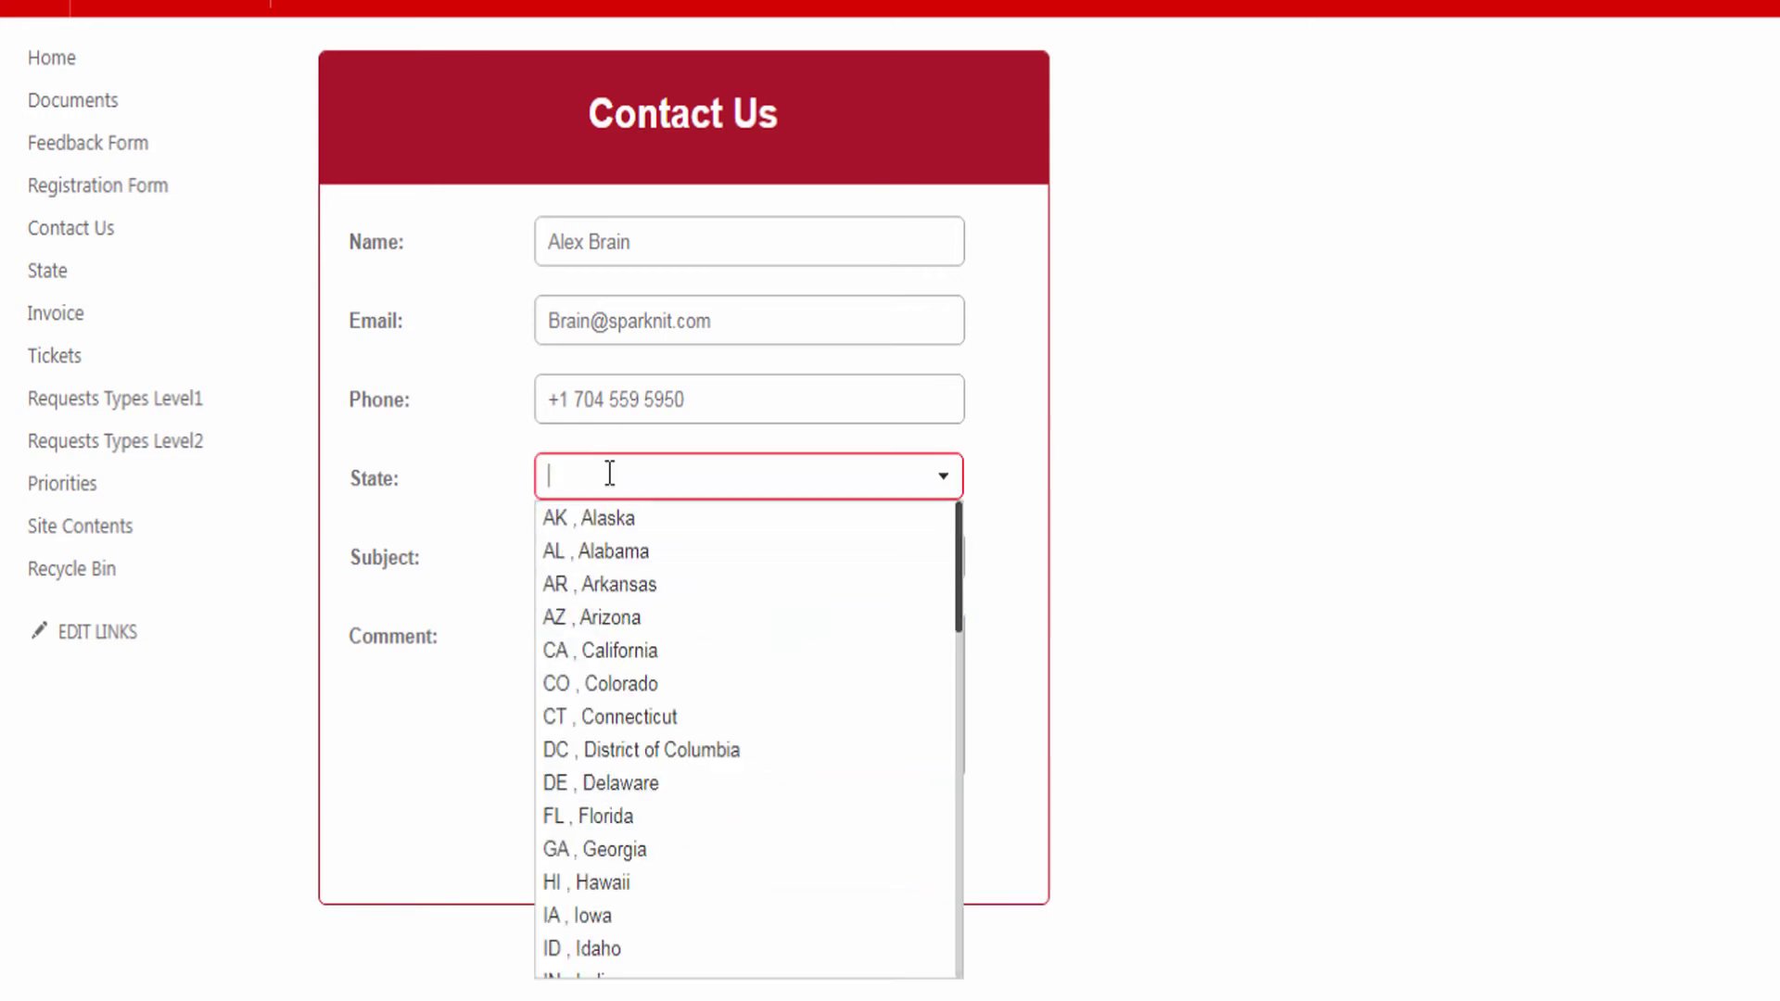
pyautogui.write('NV')
pyautogui.press('BackSpace')
pyautogui.write('c')
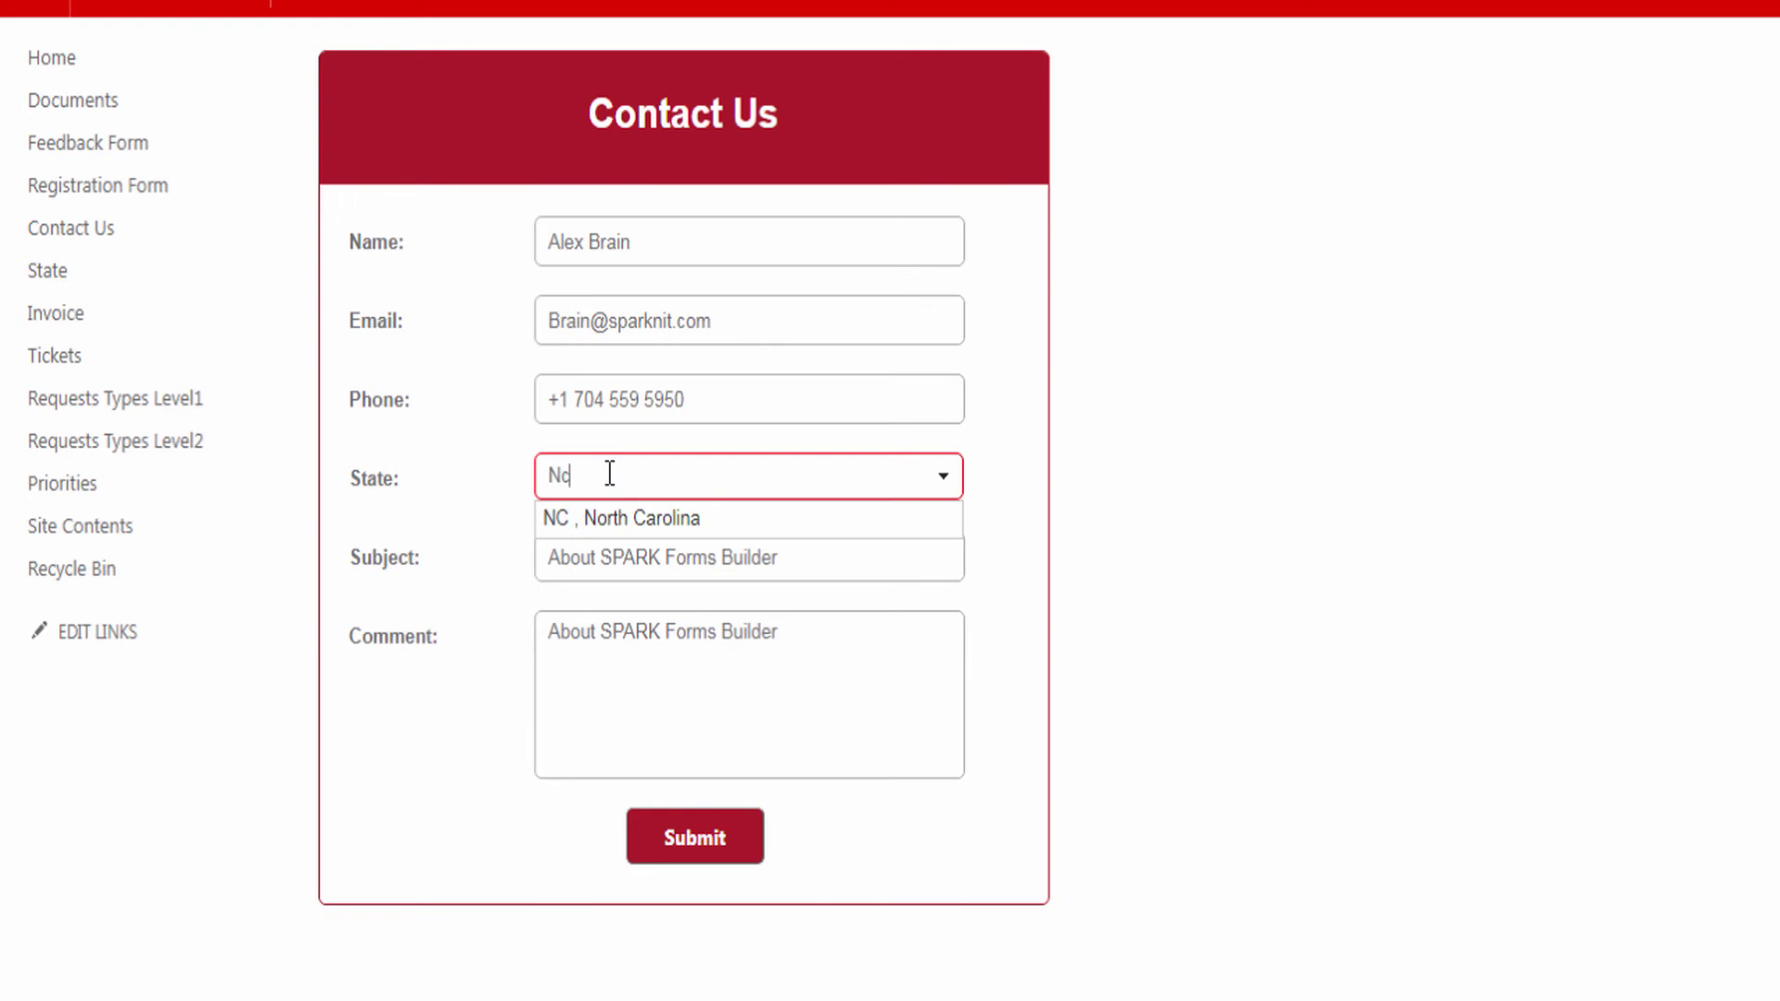
pyautogui.click(596, 520)
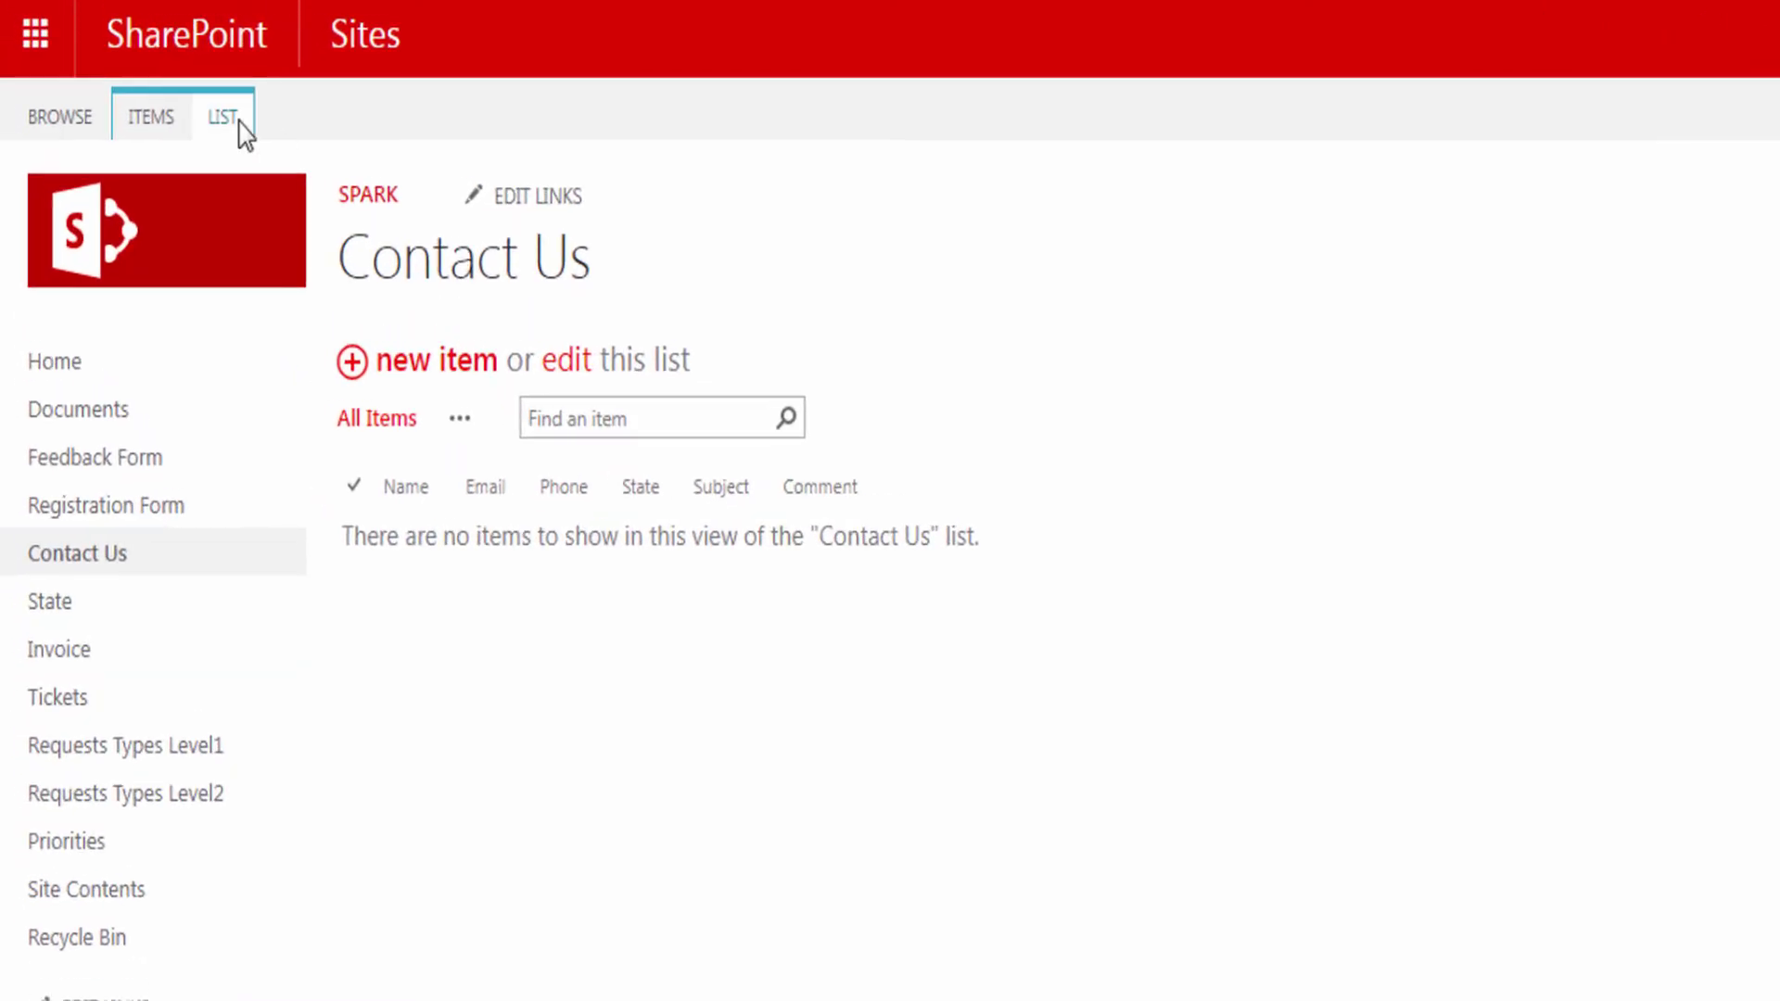
# - Open the Contact Us list's form in SPARK Forms Builder from the LIST ribbon
pyautogui.click(239, 120)
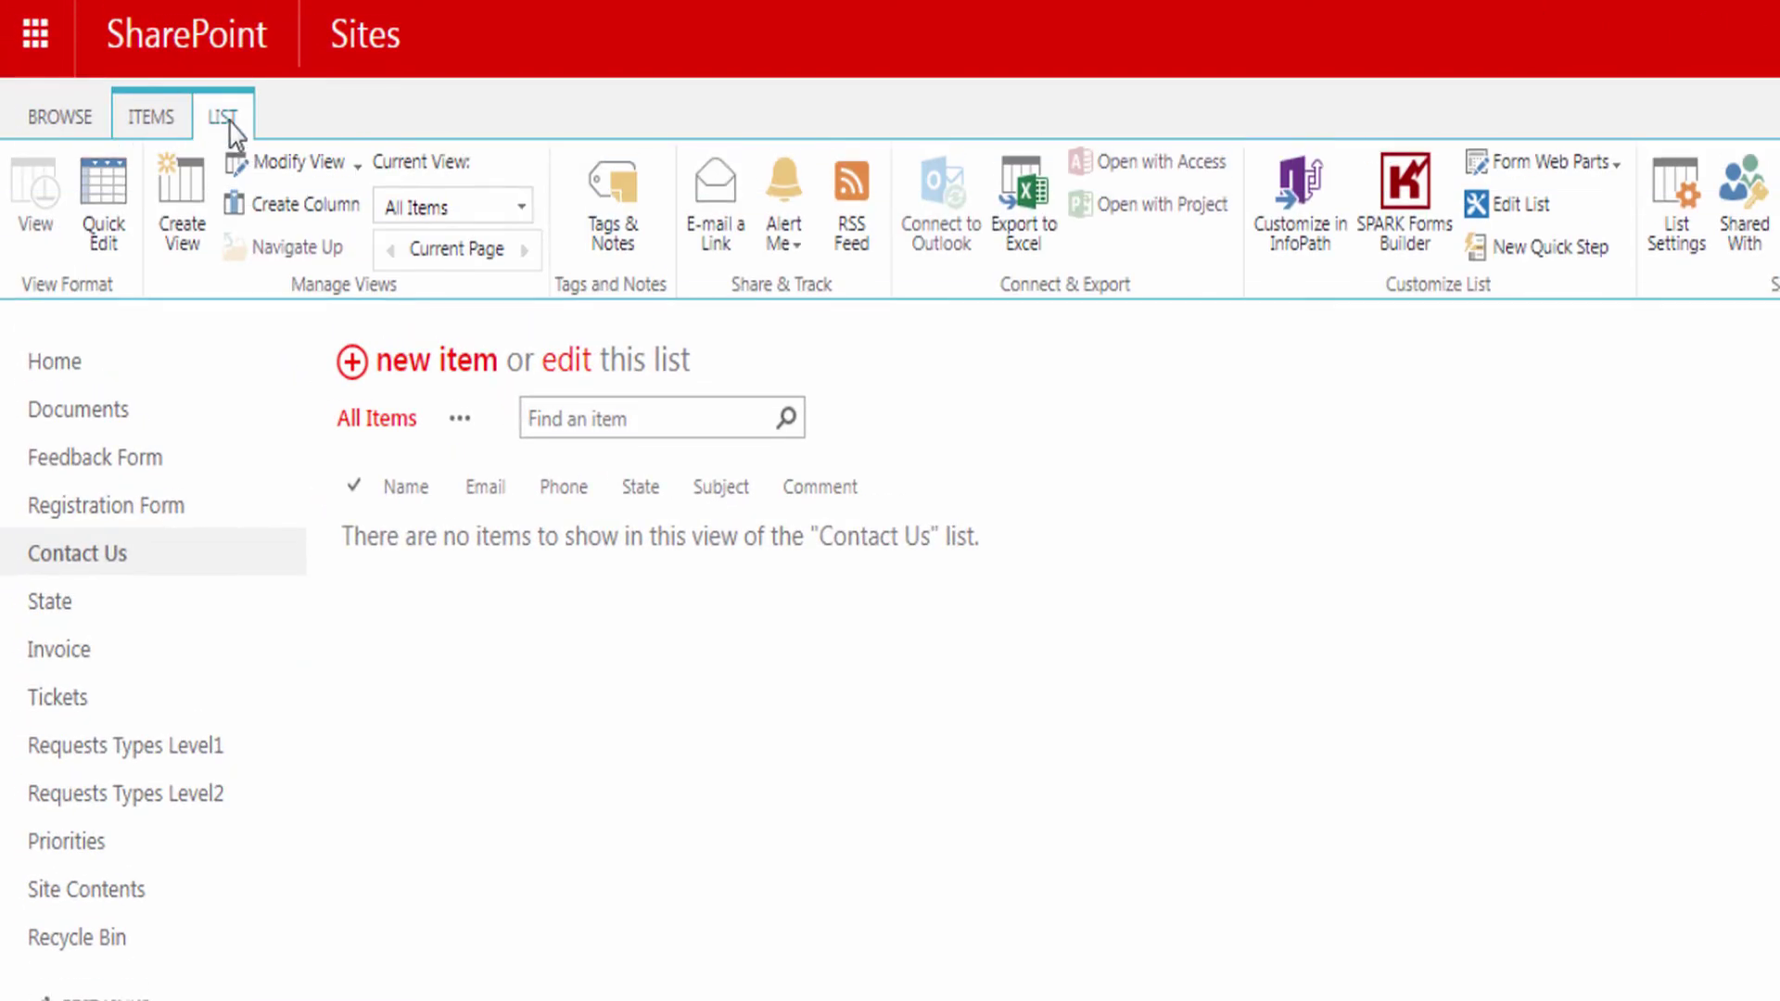
pyautogui.click(1406, 199)
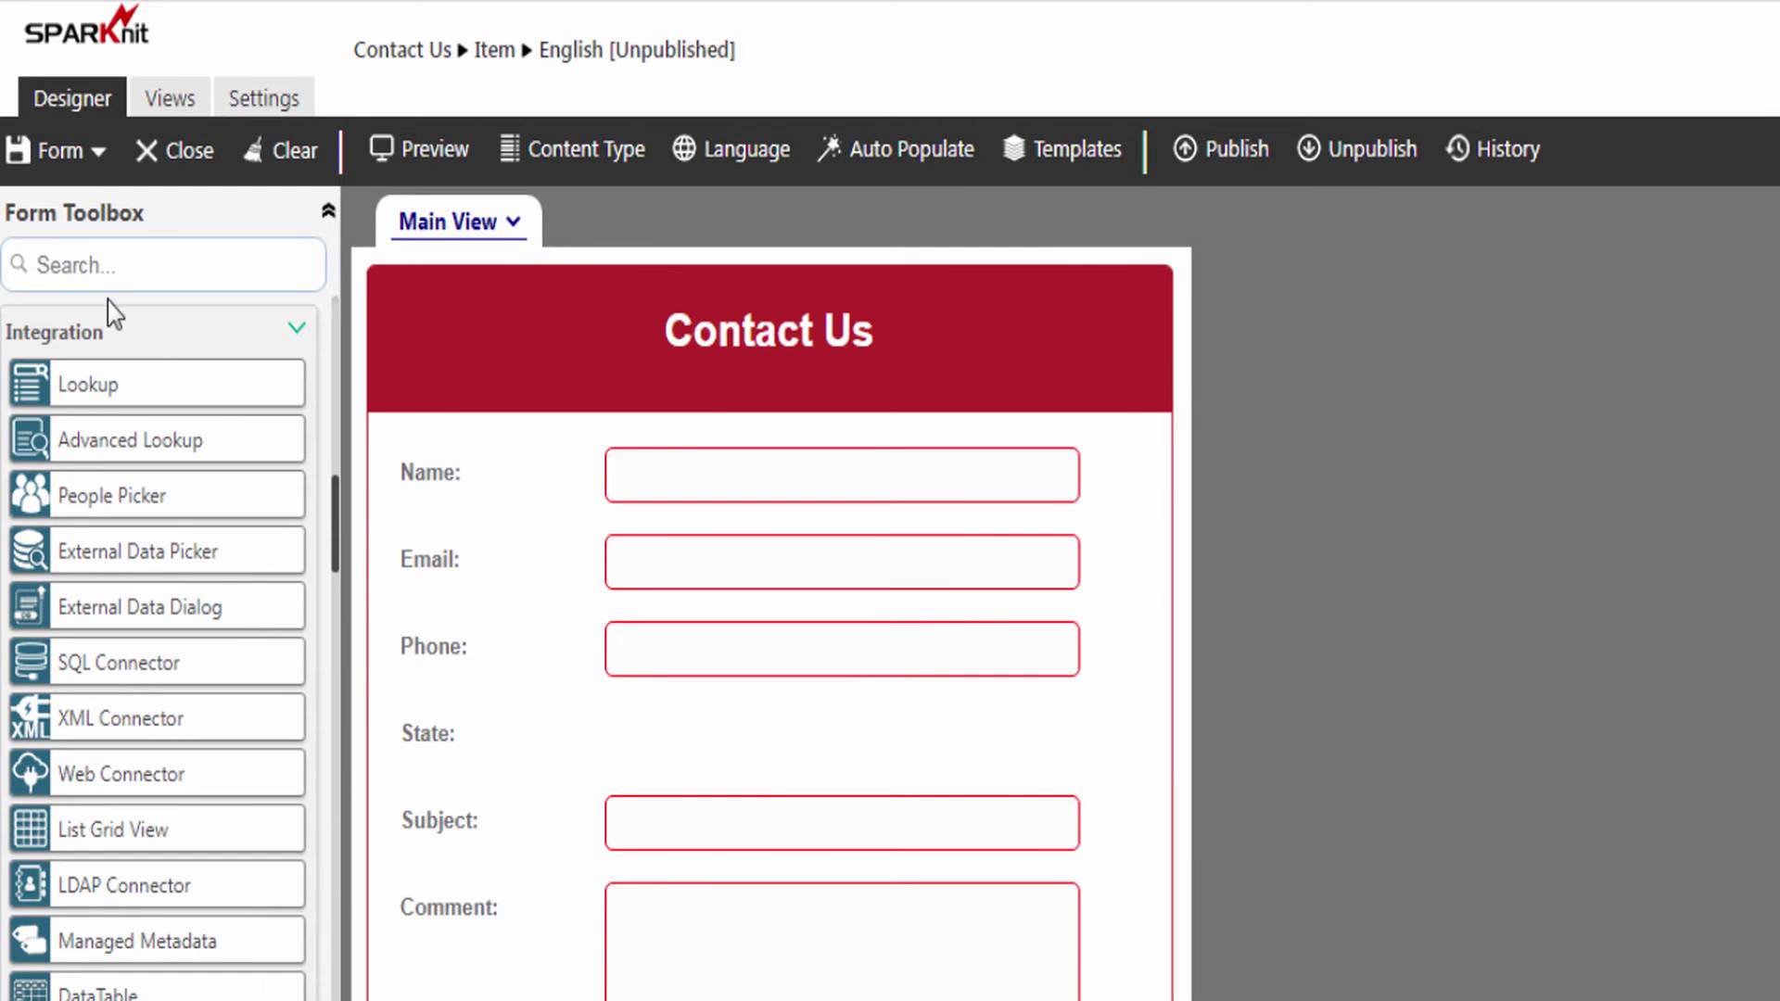
# - Place a Lookup control in the State row, copy Phone's format onto it, and left-align it with Phone
pyautogui.moveTo(60, 400); pyautogui.dragTo(695, 731)
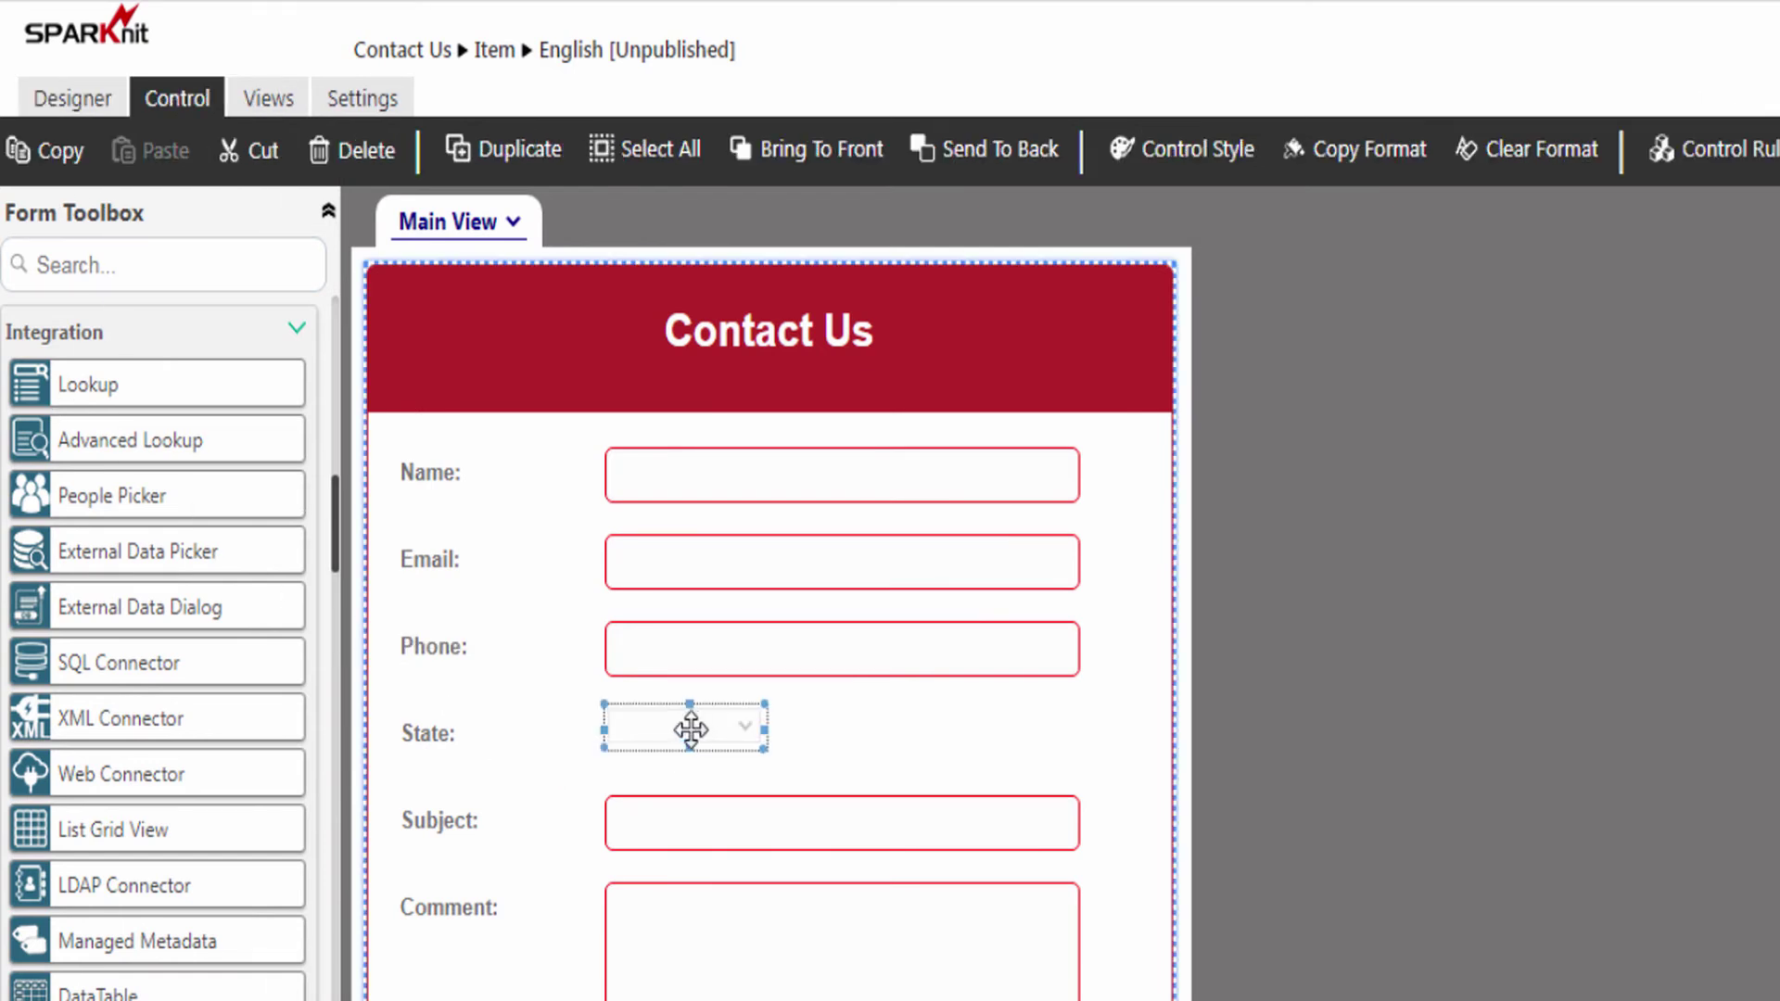
pyautogui.click(720, 652)
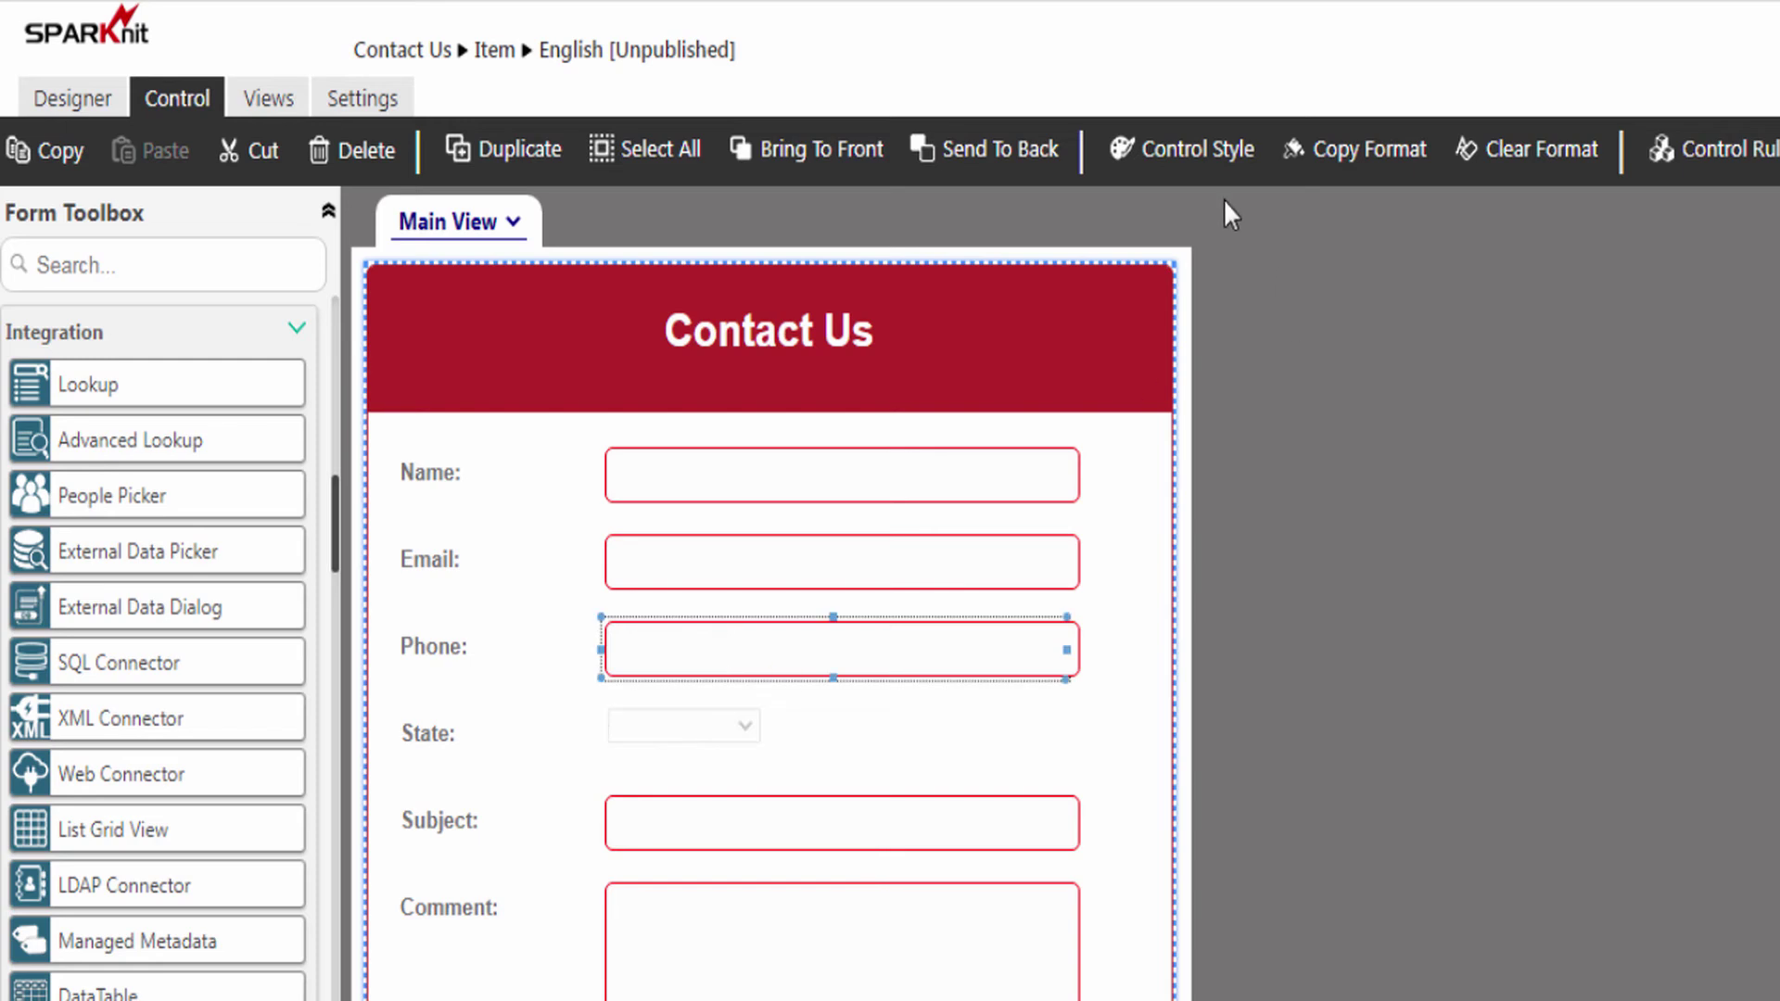
pyautogui.click(1337, 157)
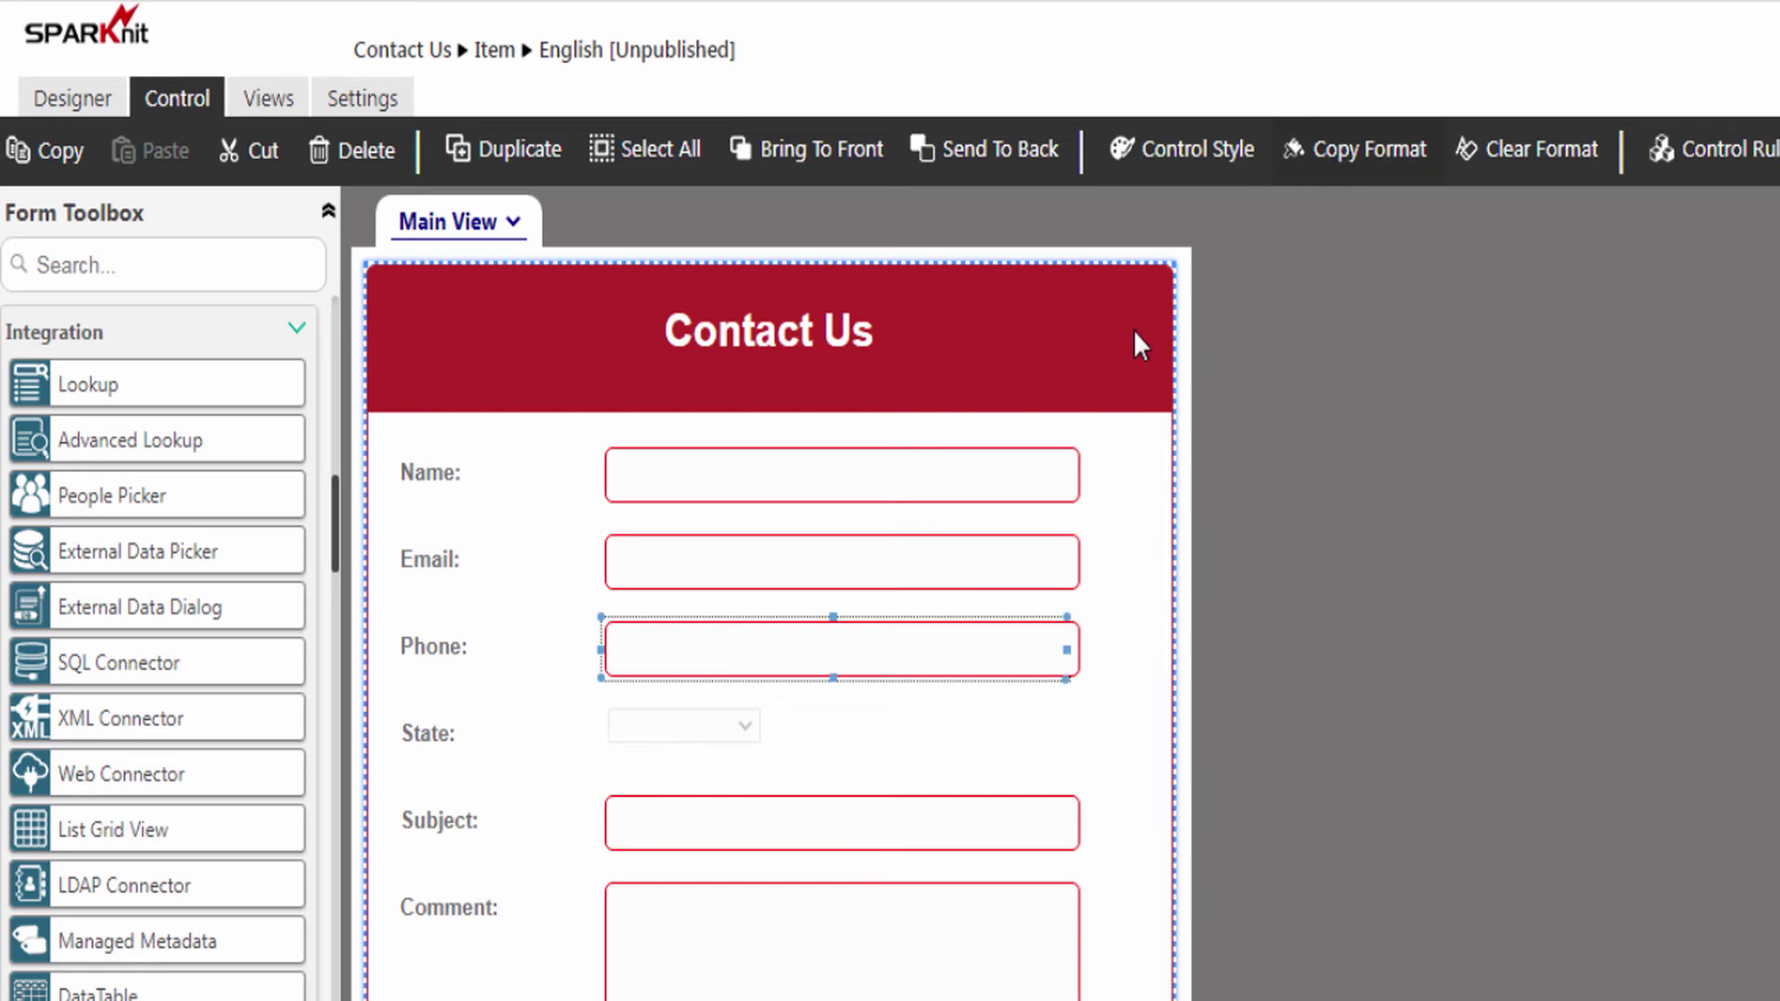
pyautogui.click(728, 726)
pyautogui.keyDown('ctrl'); pyautogui.click(798, 646); pyautogui.keyUp('ctrl')
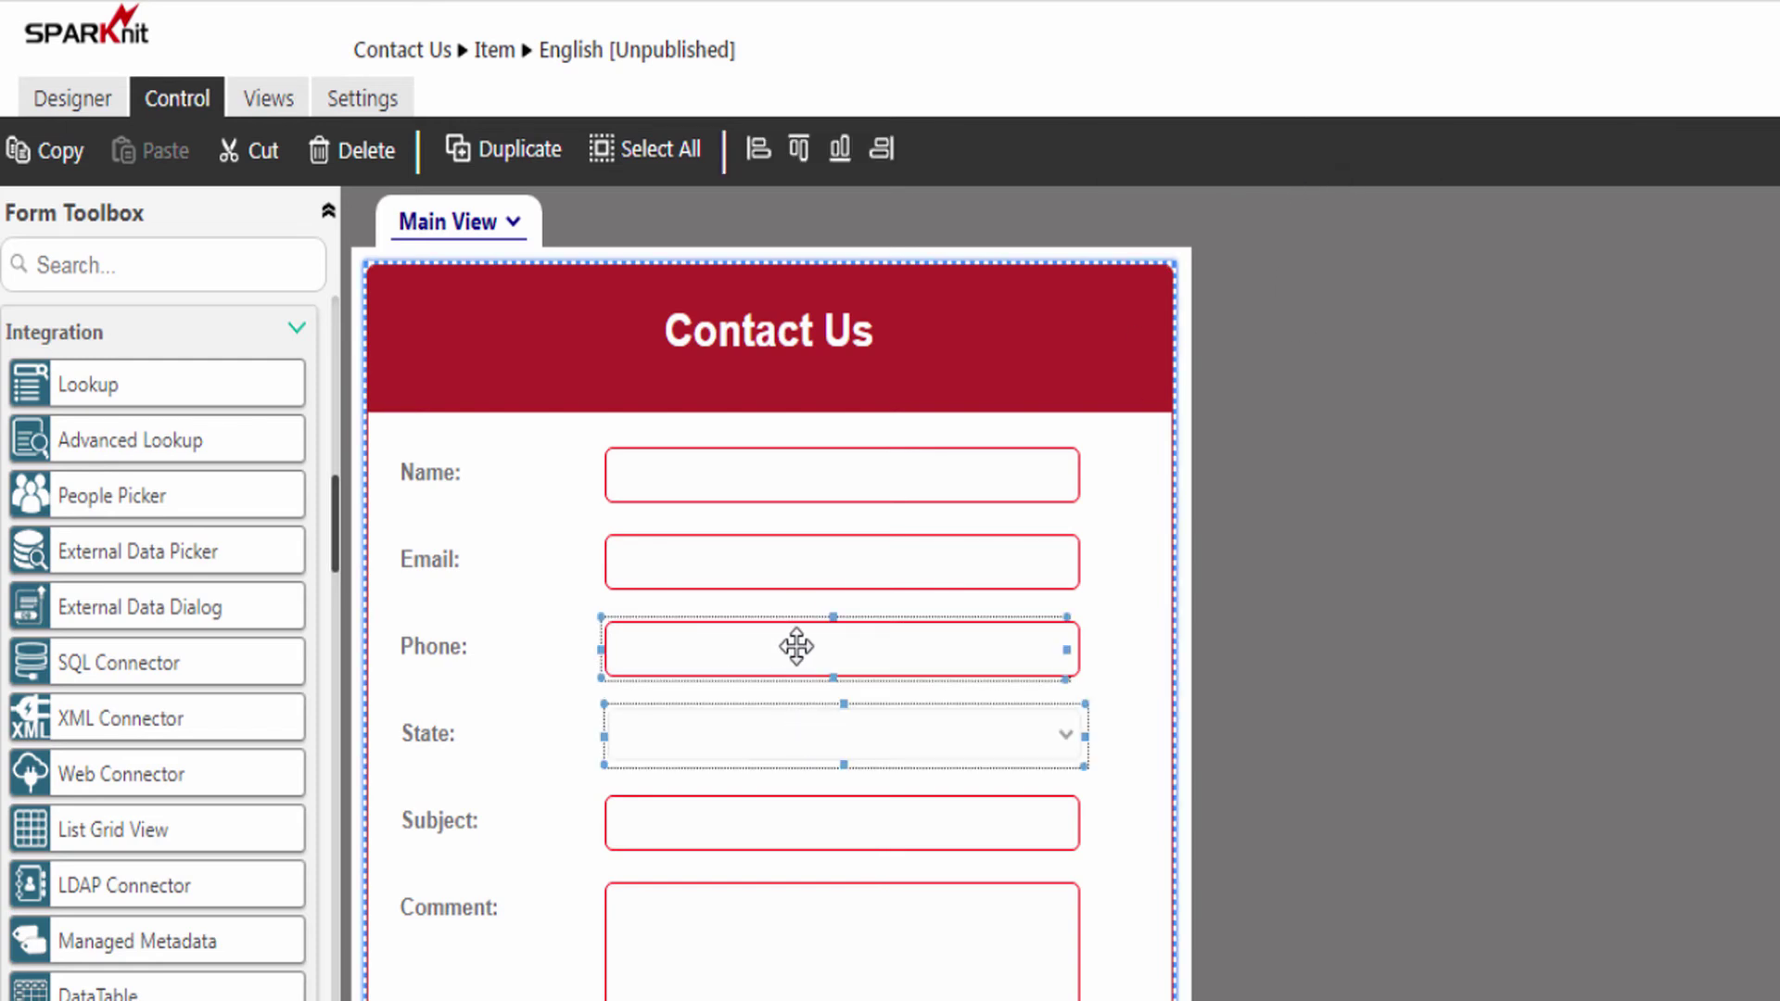
pyautogui.click(757, 148)
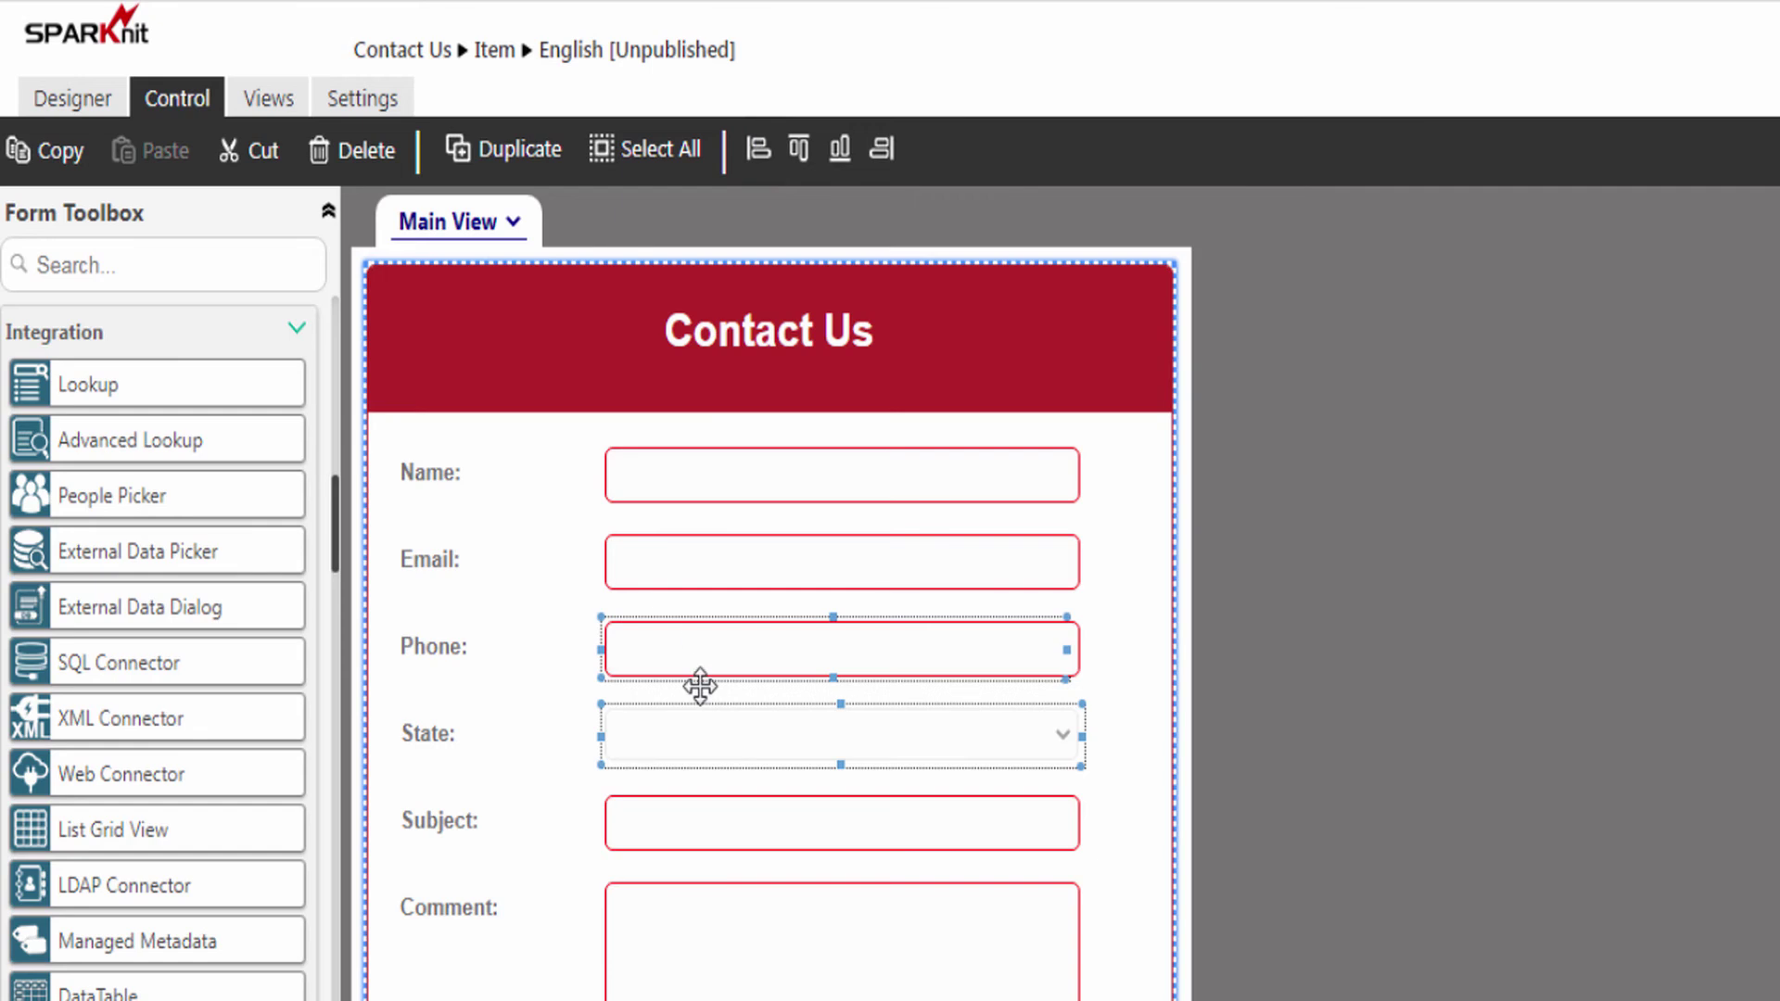
pyautogui.click(715, 739)
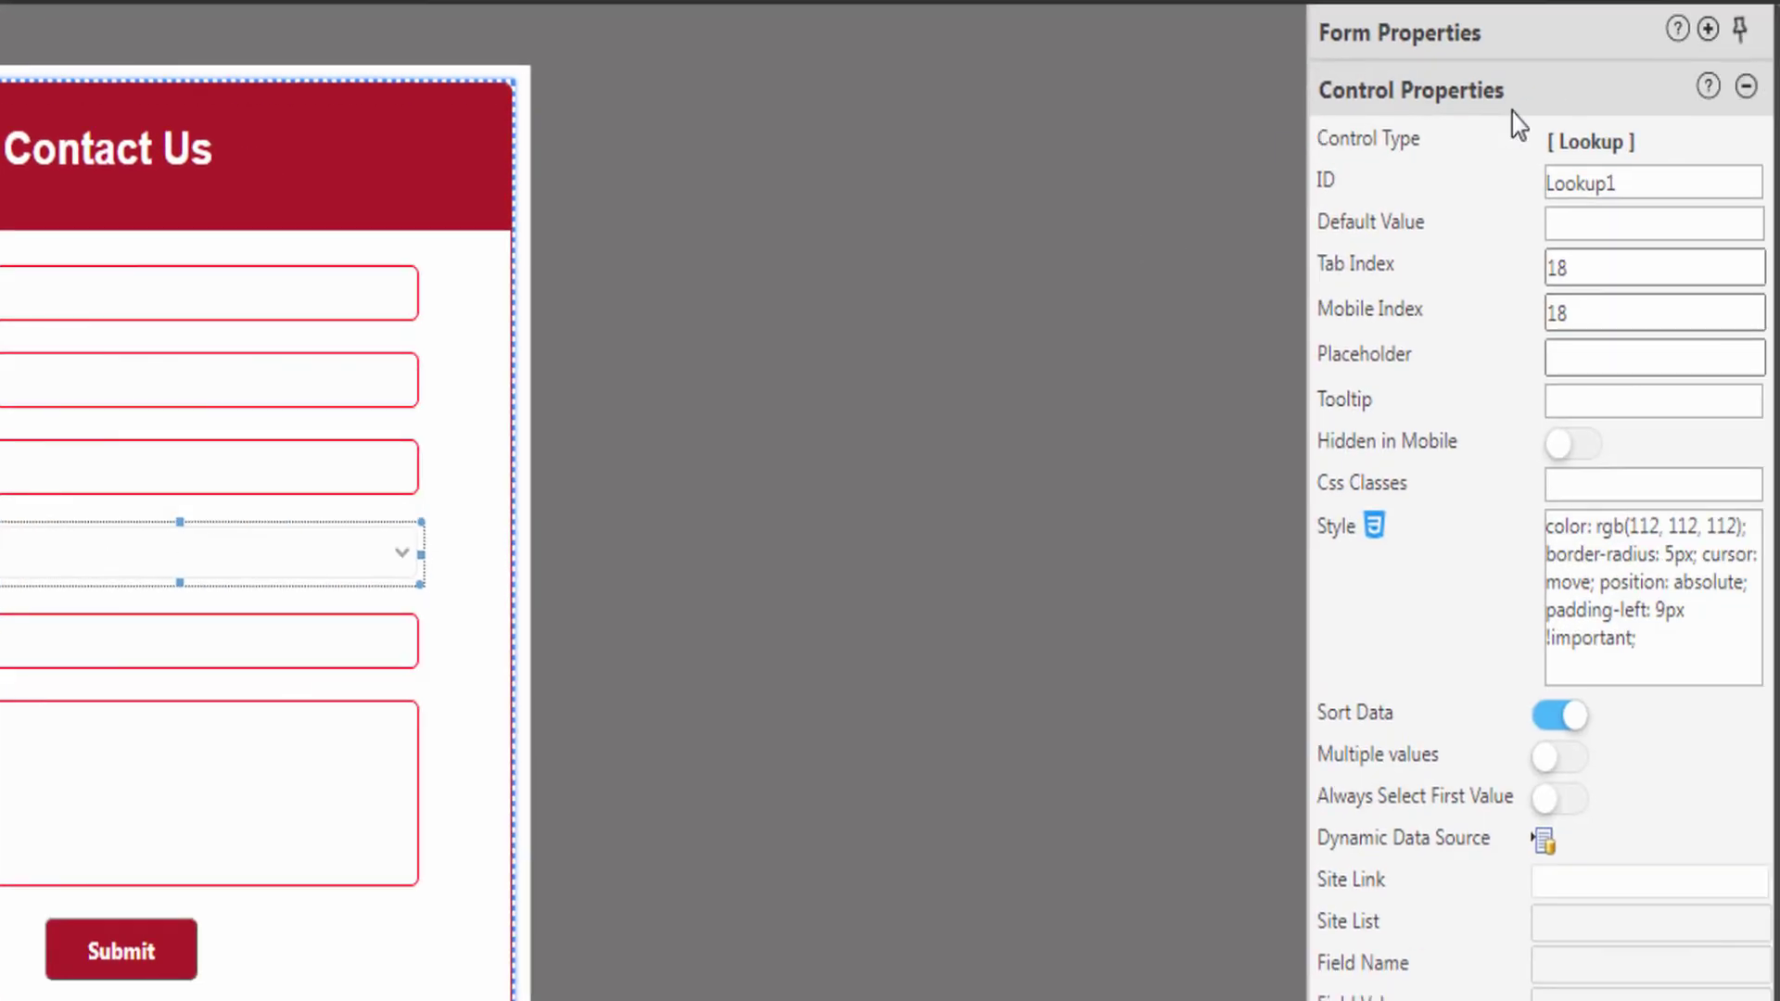
# - Rename the lookup's ID to LookupState, toggle Sort Data off and back on, and open its data source settings
pyautogui.moveTo(1635, 183); pyautogui.dragTo(1549, 188)
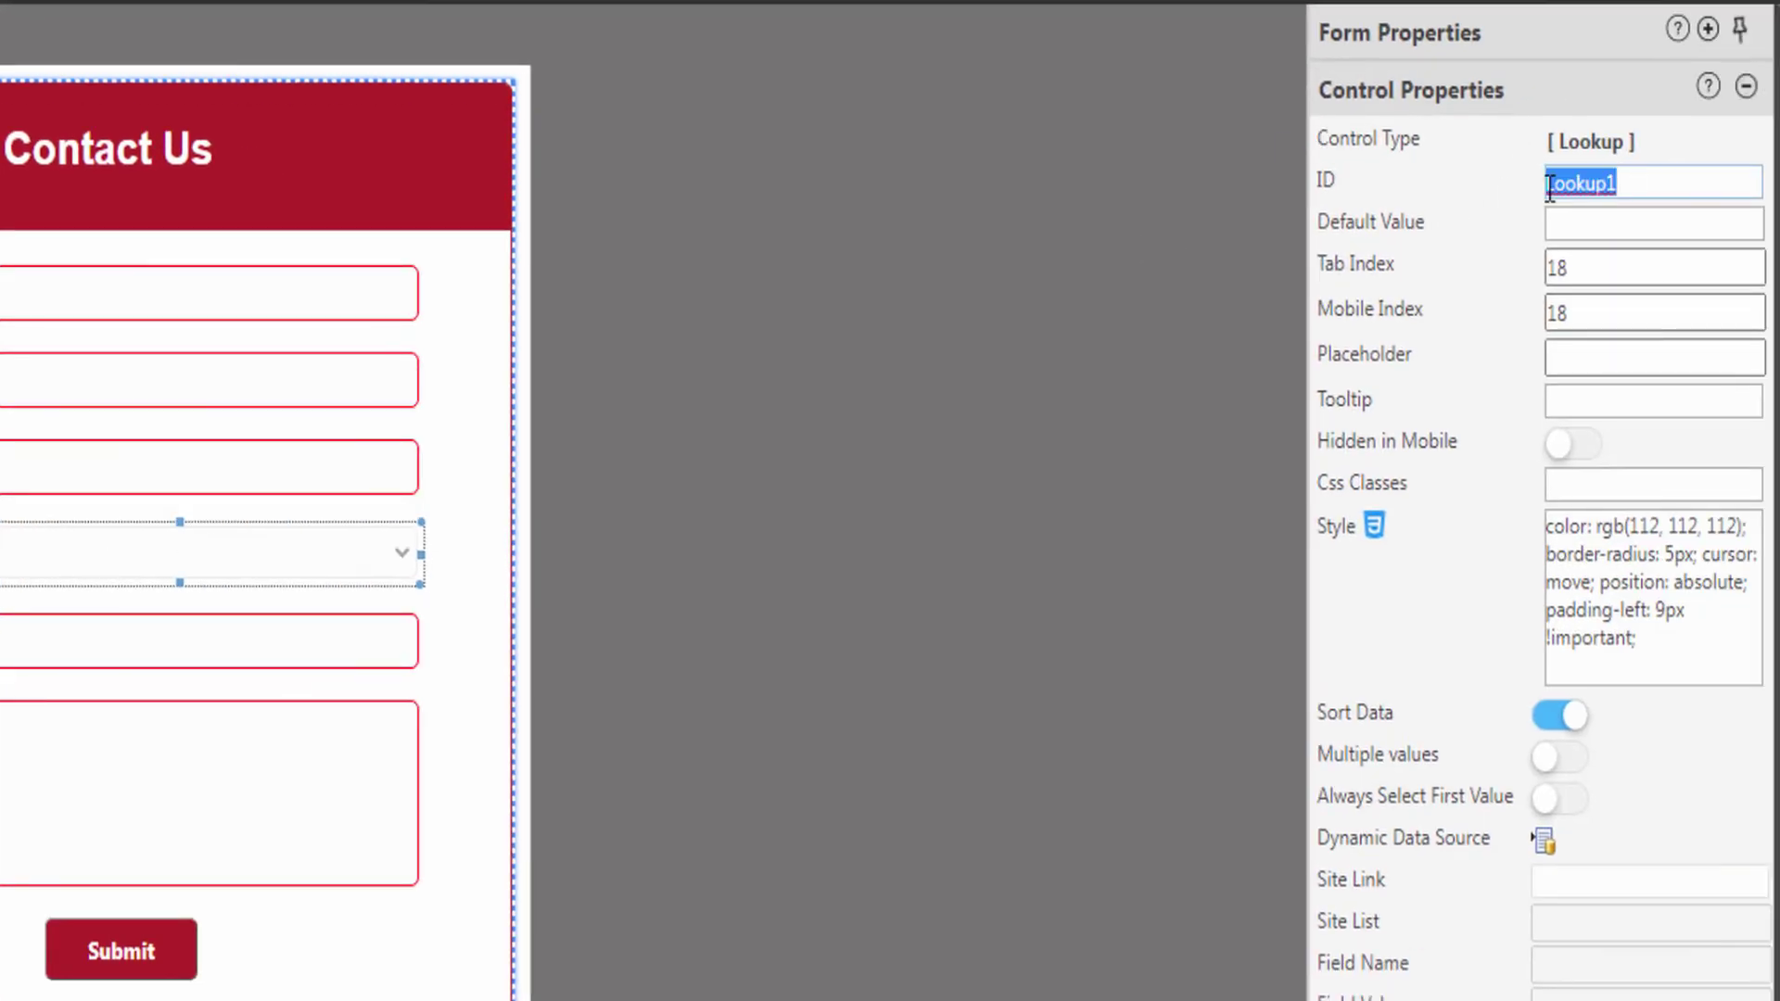
pyautogui.write('LookupState')
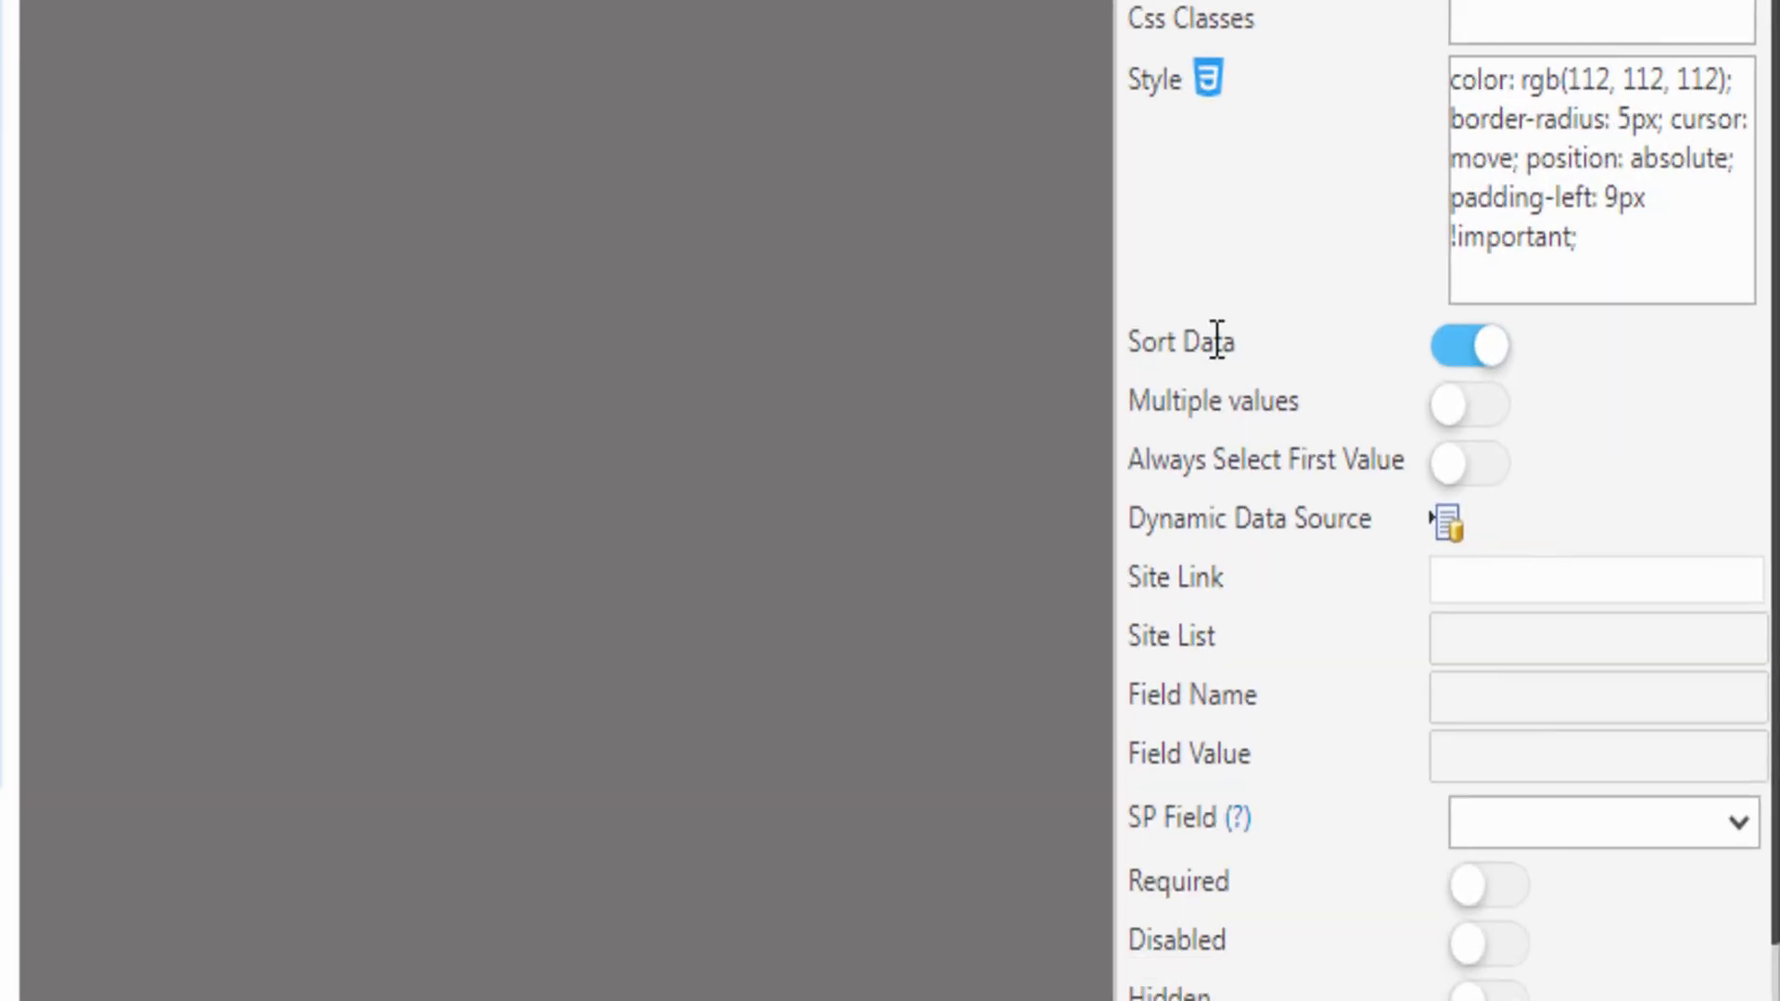
pyautogui.click(1481, 322)
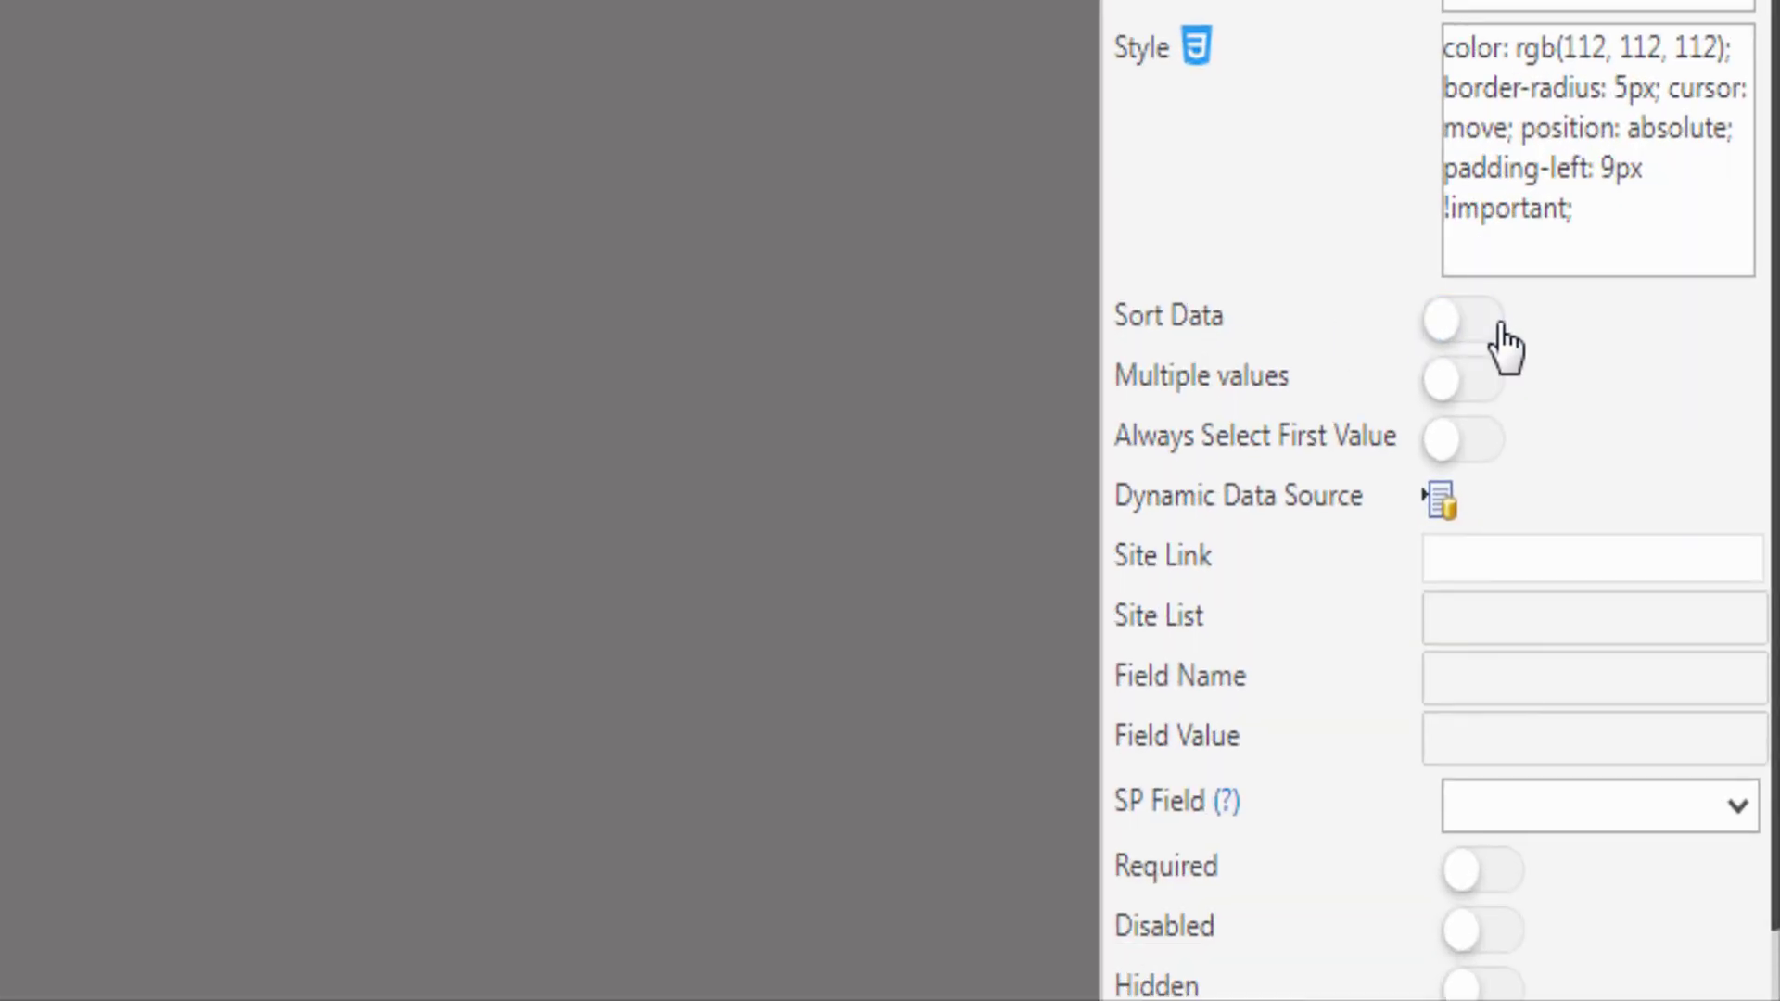
pyautogui.click(1491, 326)
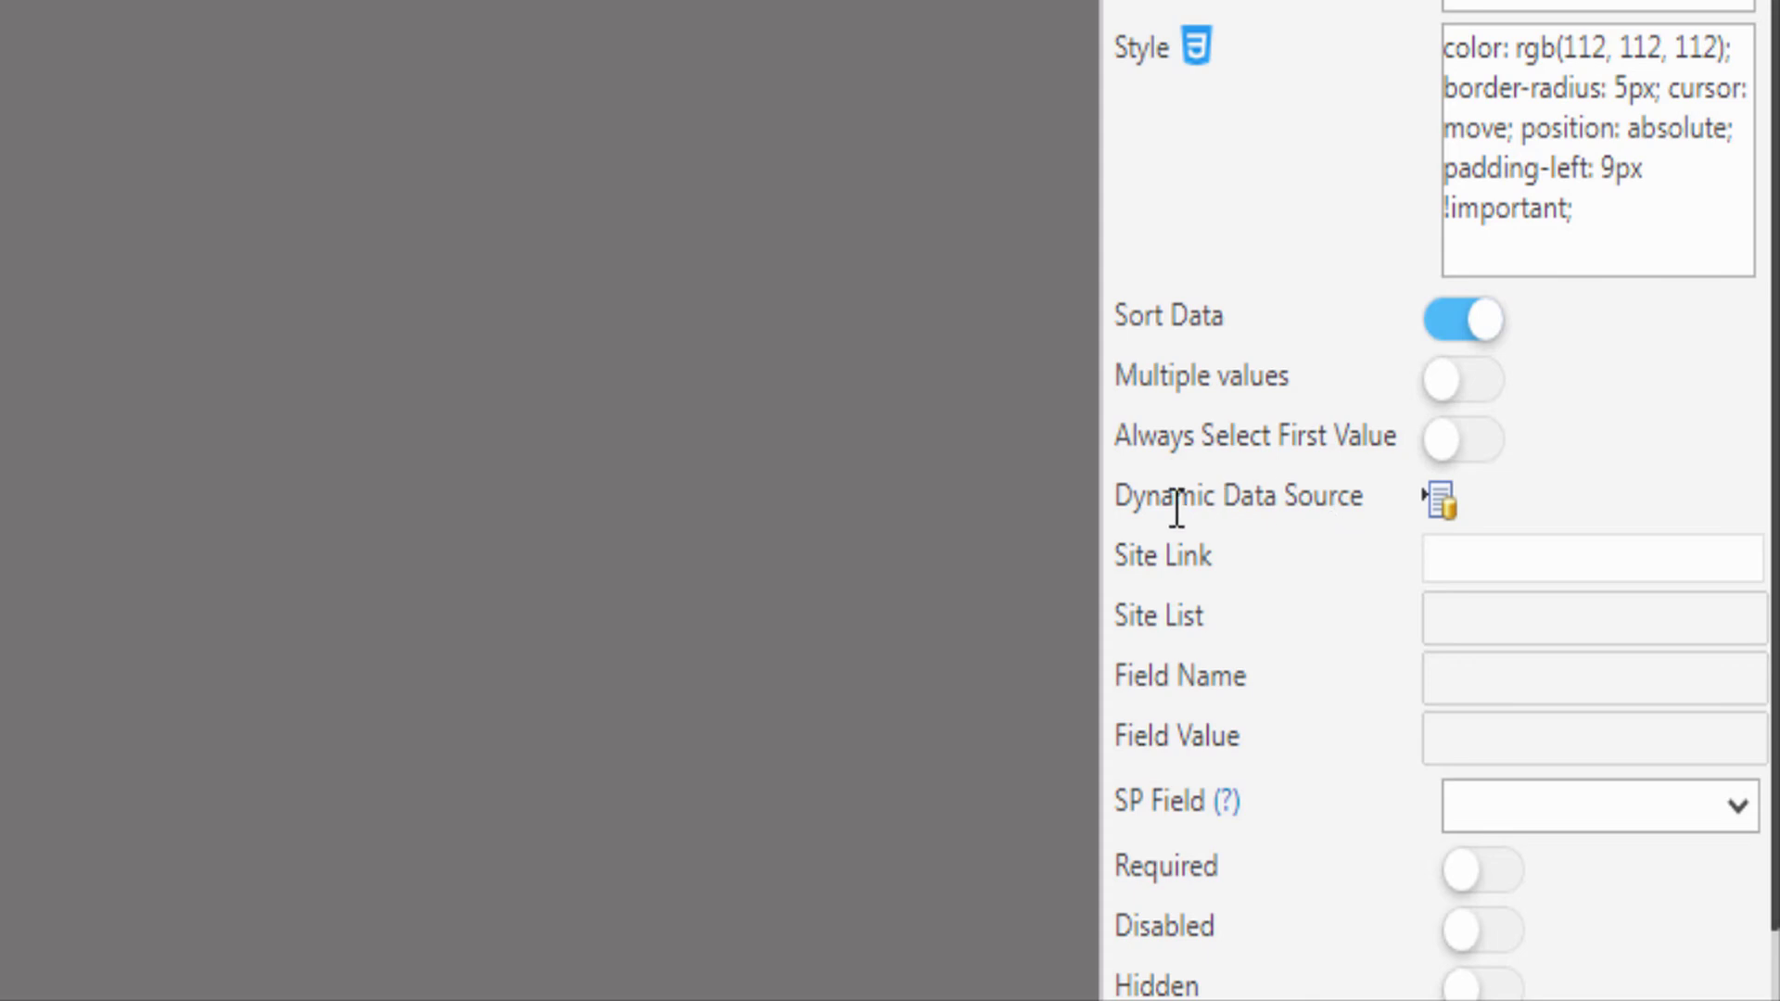
pyautogui.click(1440, 504)
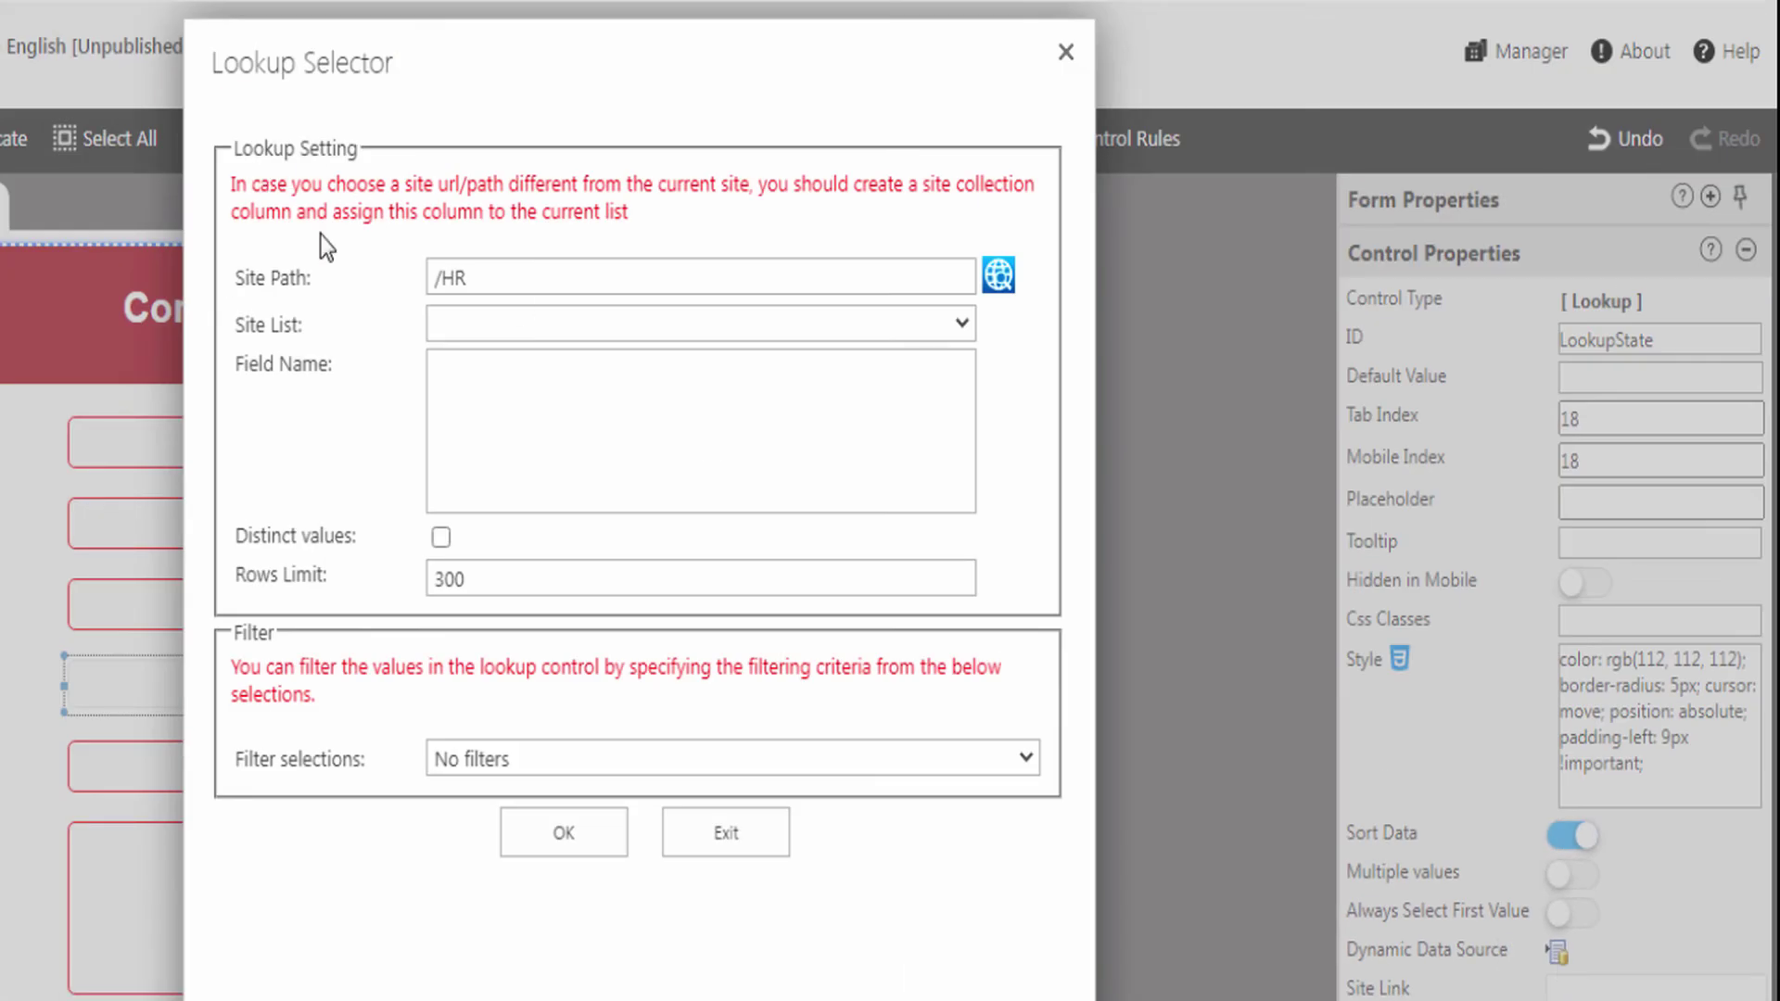
# - Use the /HR 'State' list as the lookup source with State Name displayed and No filters
pyautogui.click(475, 327)
pyautogui.scroll(-10, 508, 556)
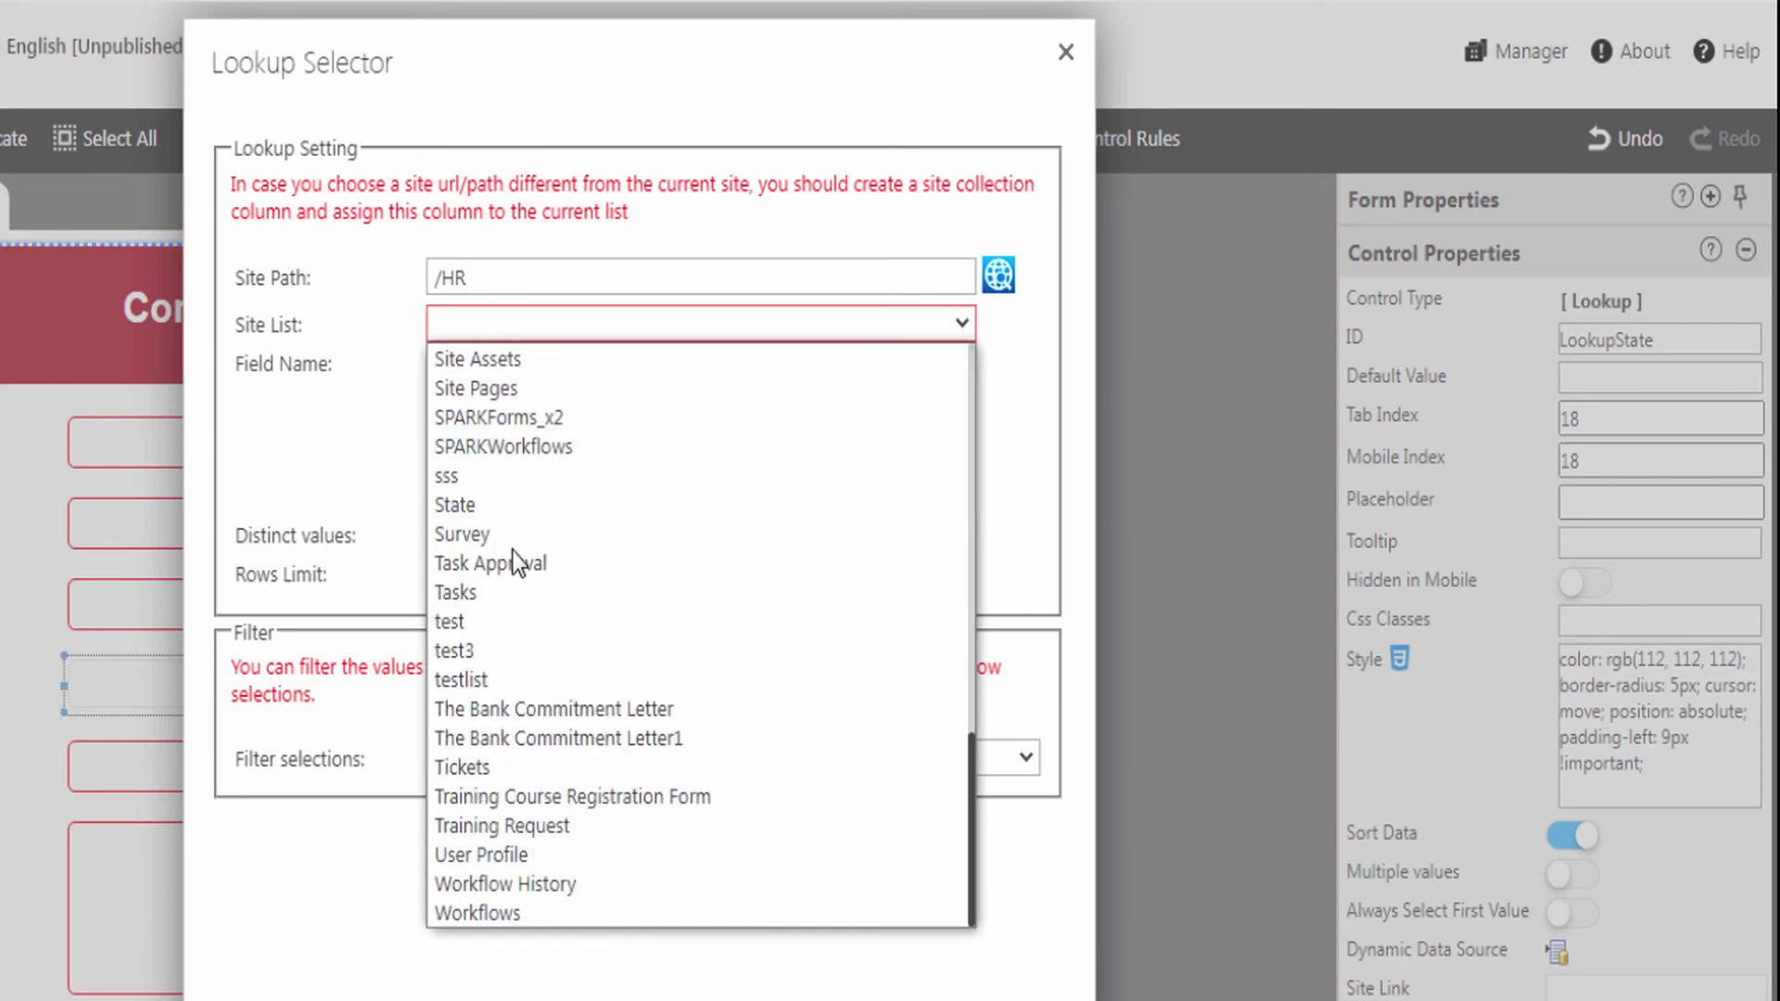
pyautogui.click(506, 504)
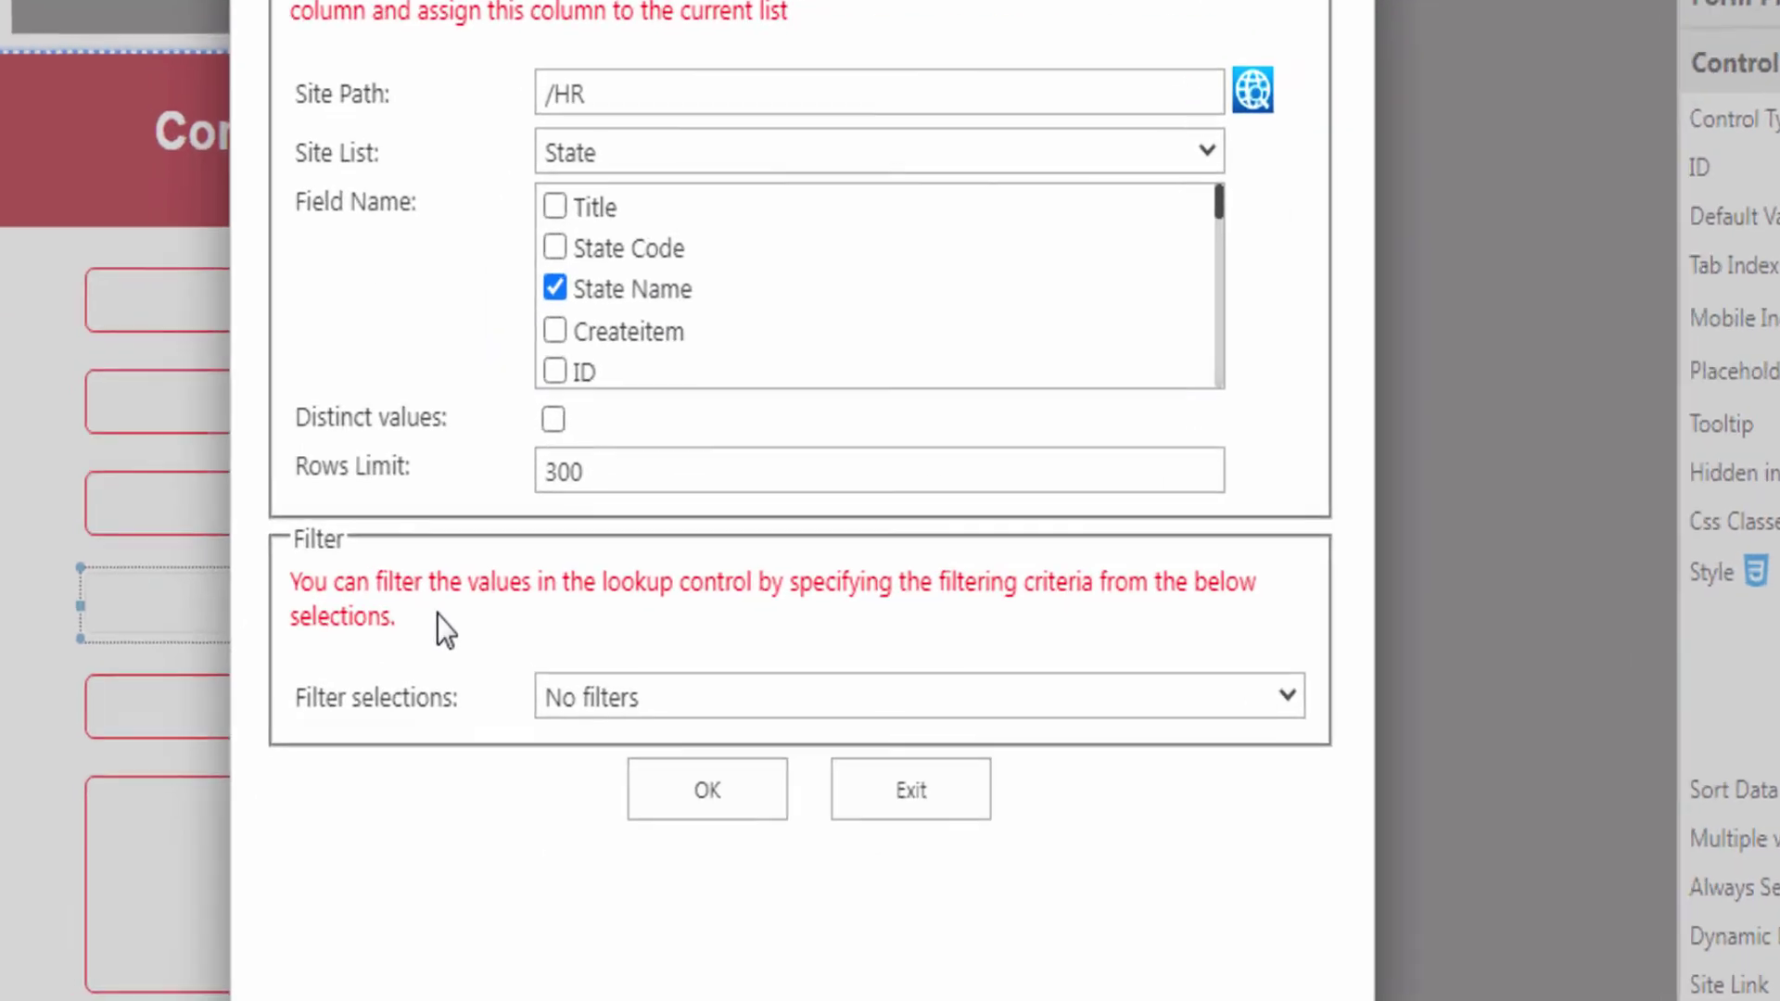
pyautogui.click(675, 686)
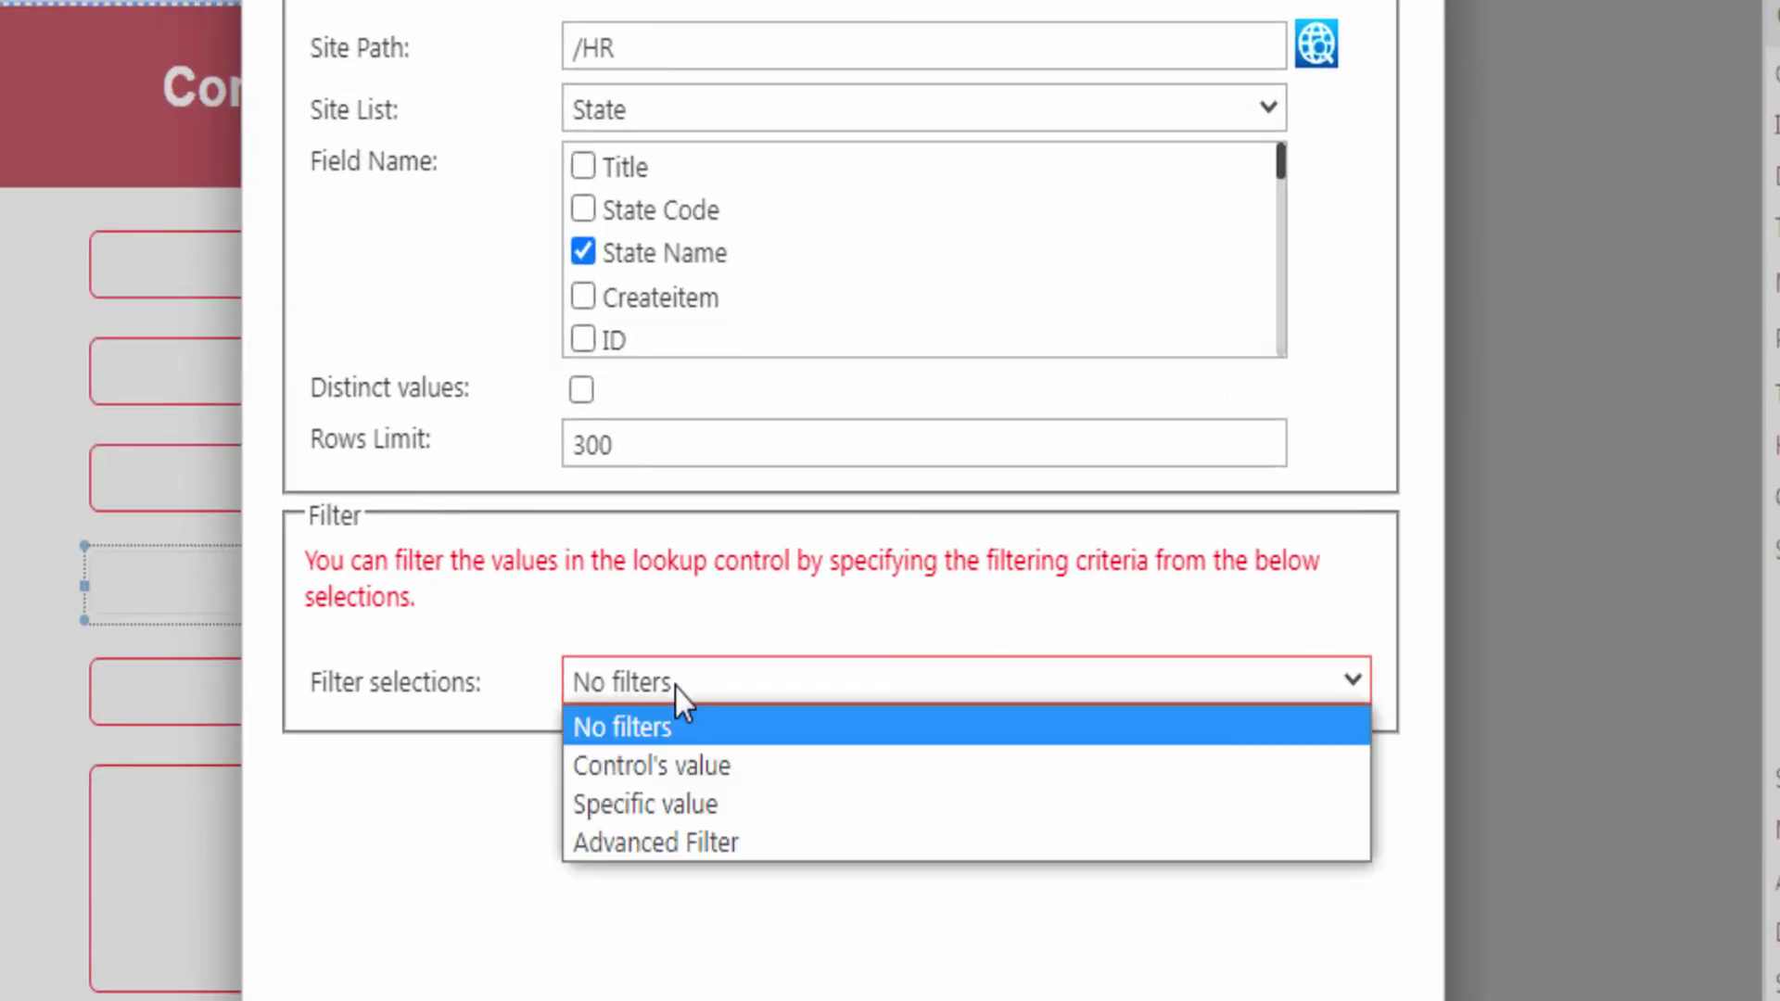
pyautogui.click(675, 687)
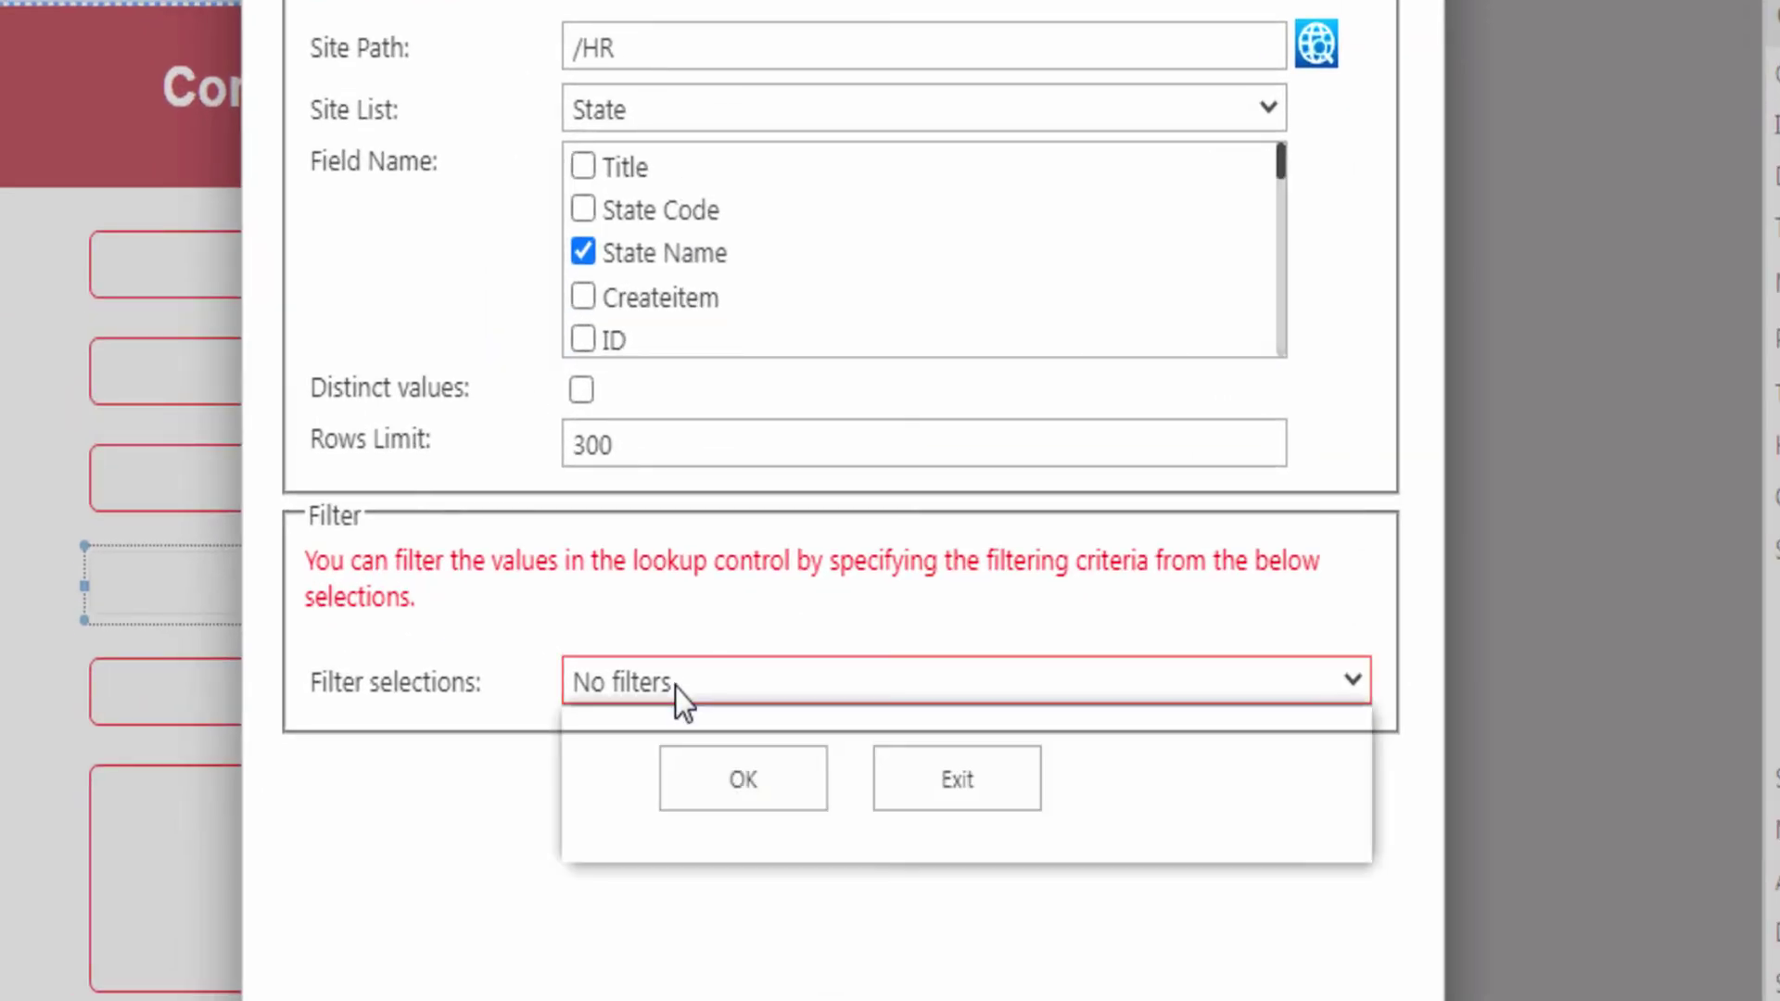
pyautogui.click(724, 781)
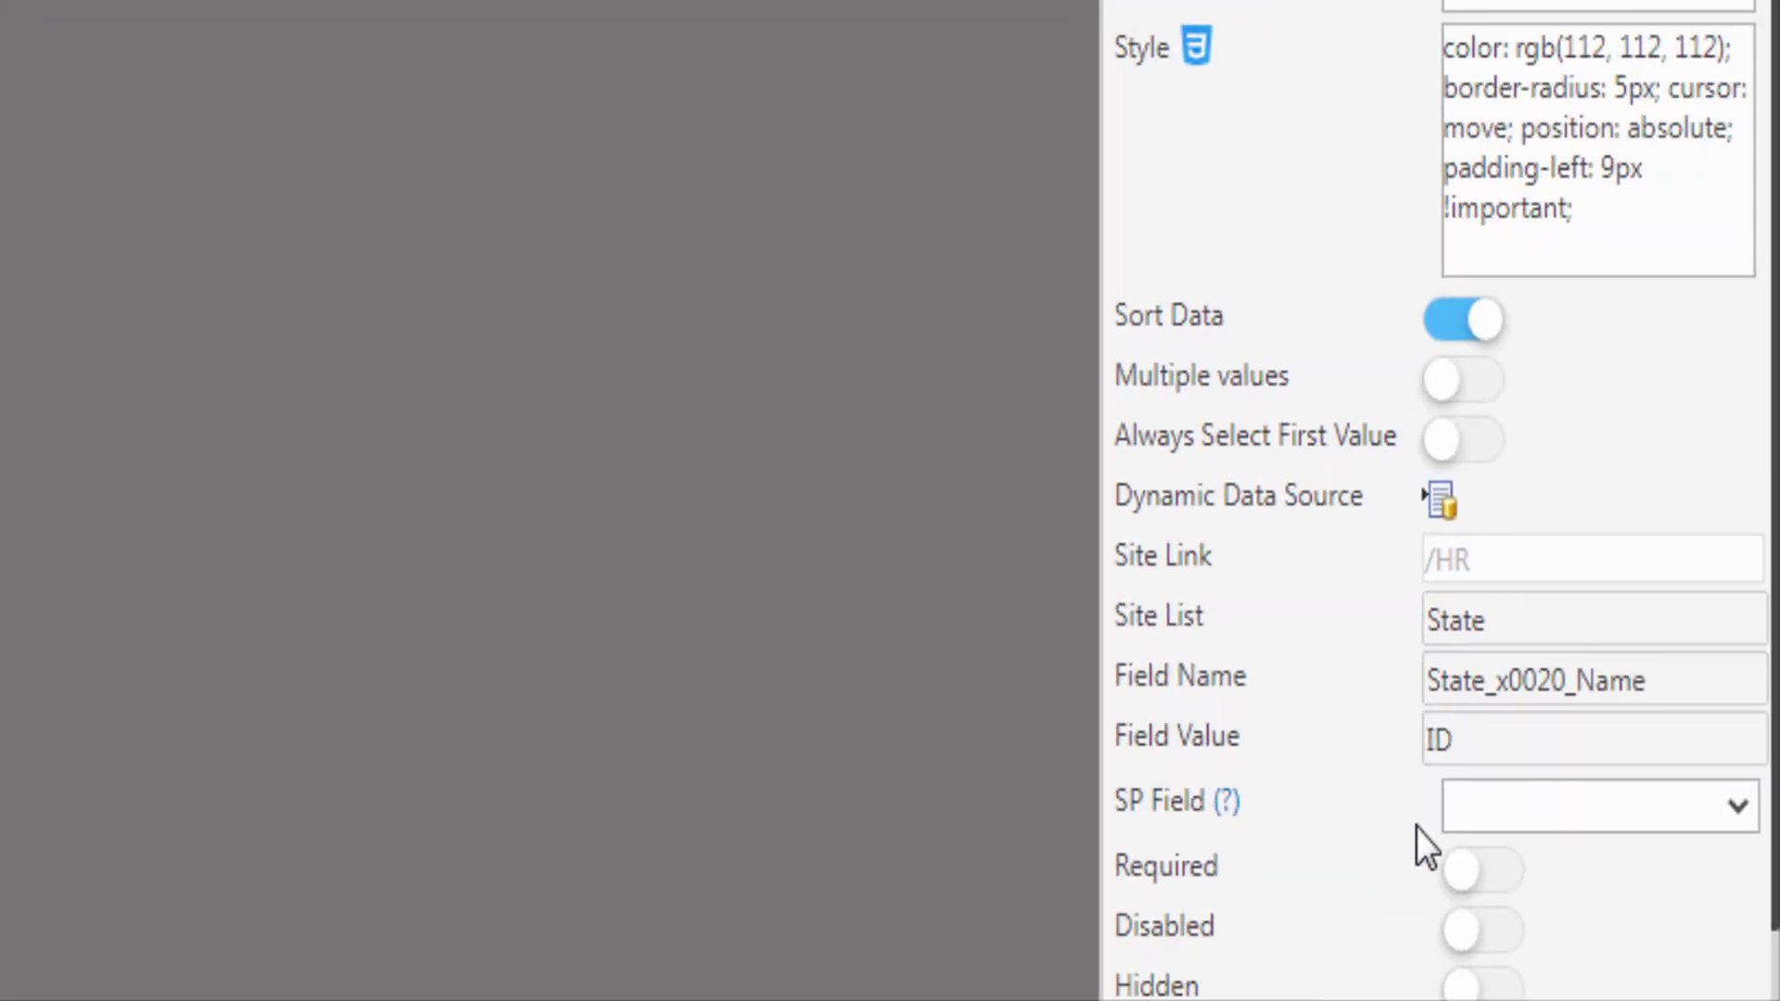
# - Bind LookupState to the State SharePoint column and make it required
pyautogui.click(1542, 808)
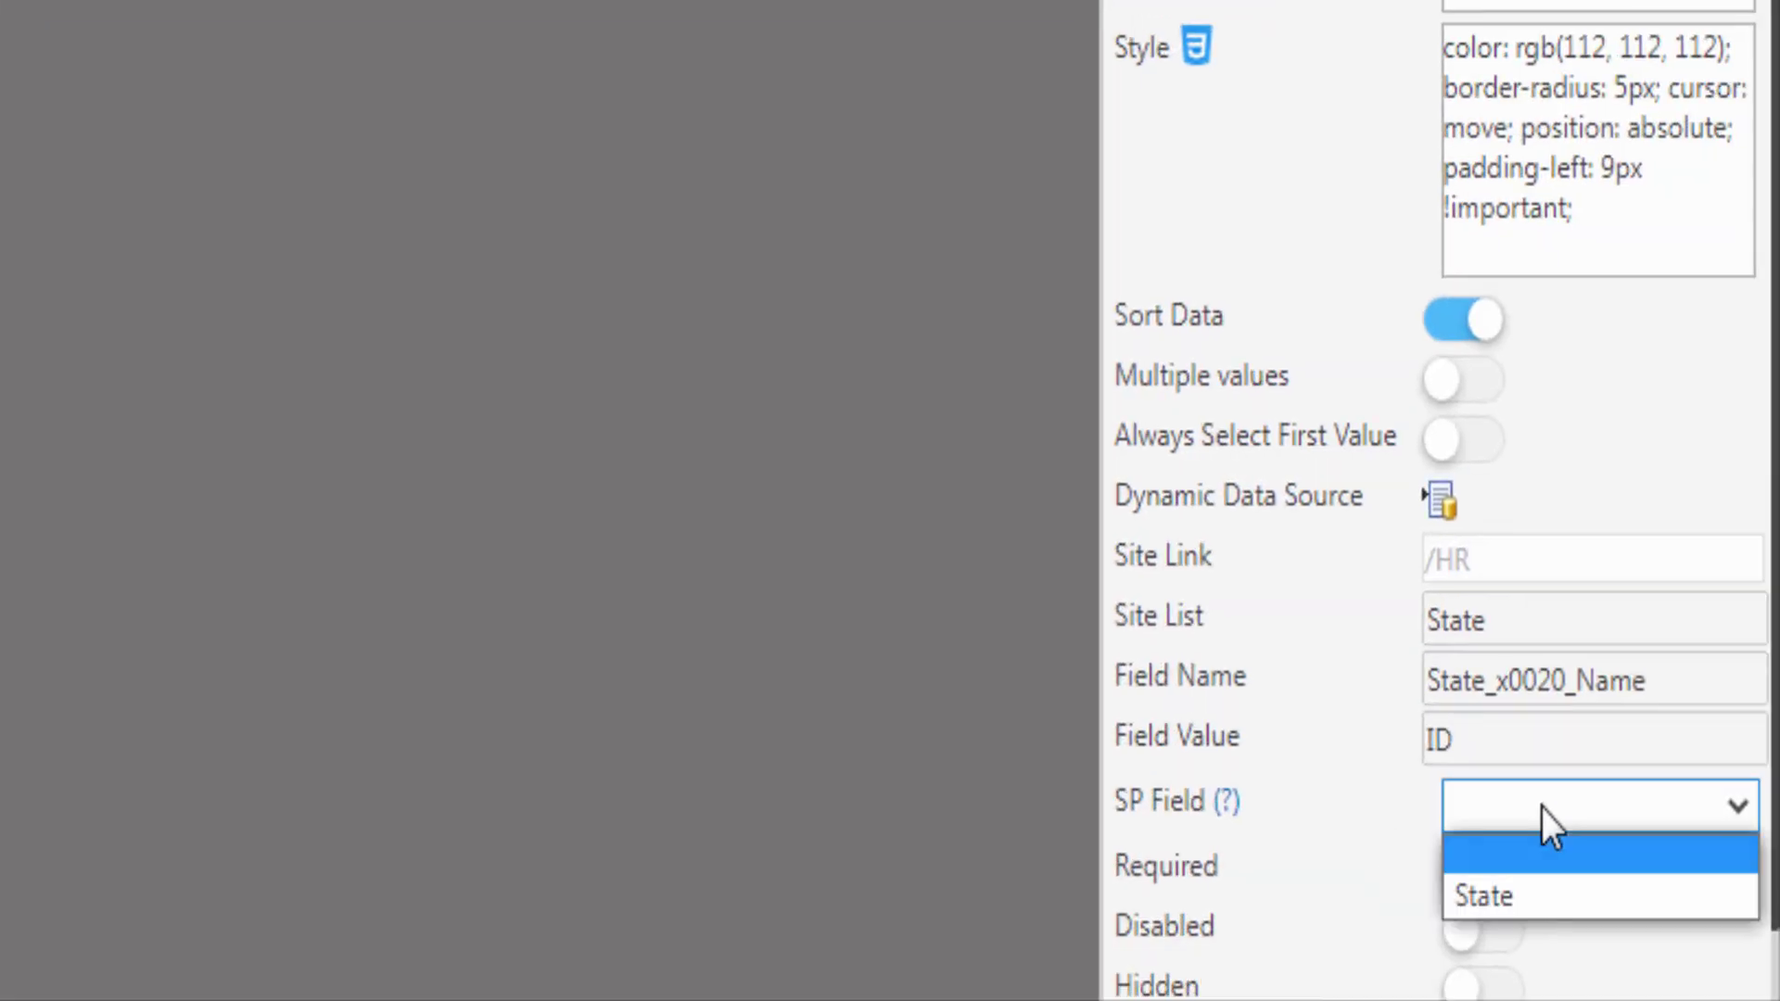
pyautogui.click(1544, 899)
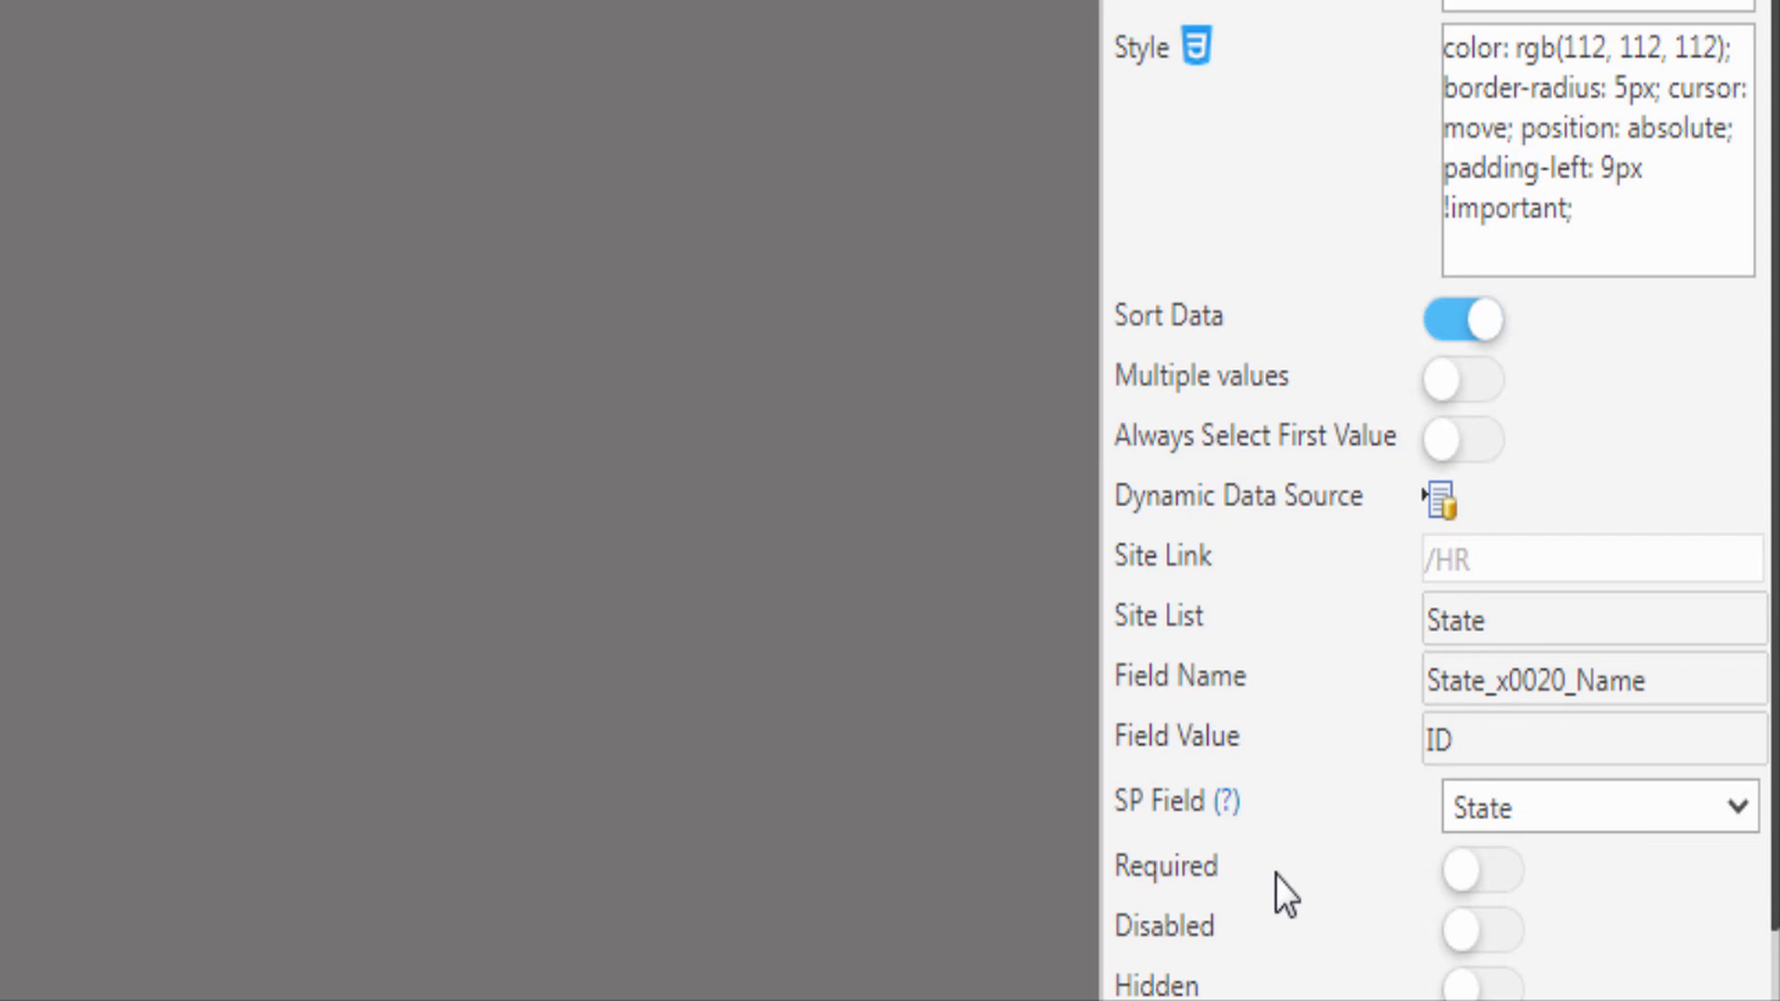
pyautogui.click(1519, 879)
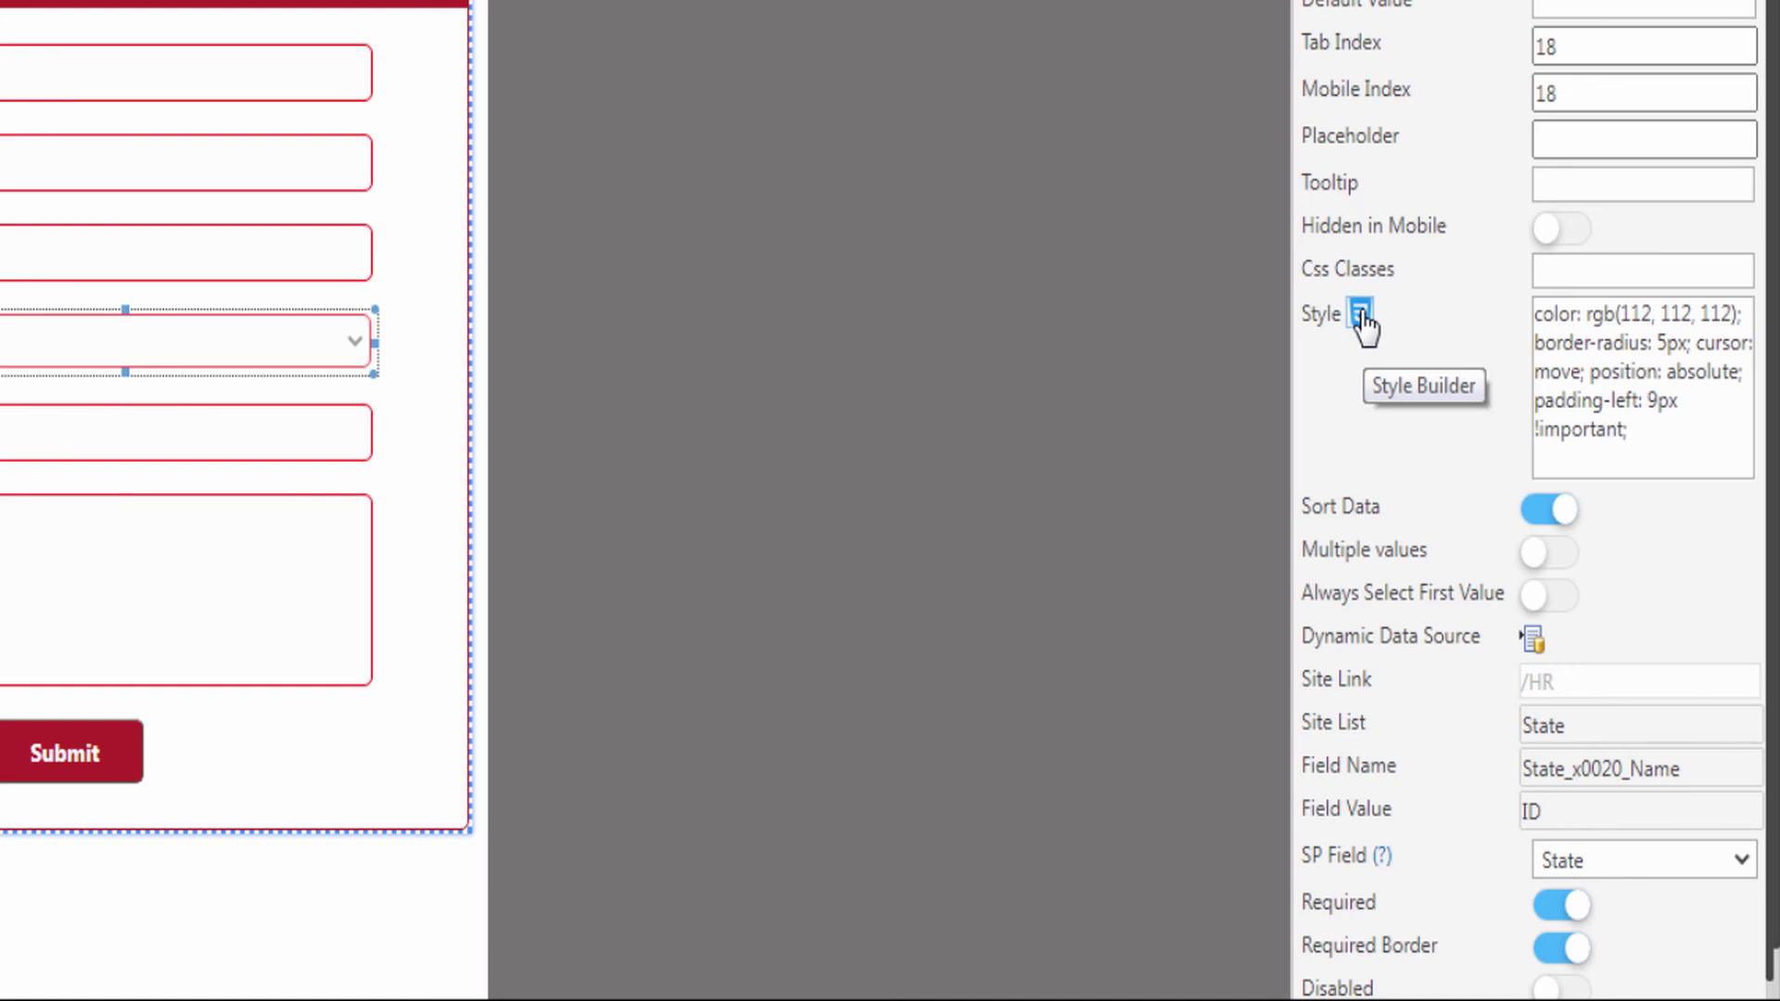
# - In Style Builder, set the lookup's Content and Text colour to grey #696969
pyautogui.click(1360, 315)
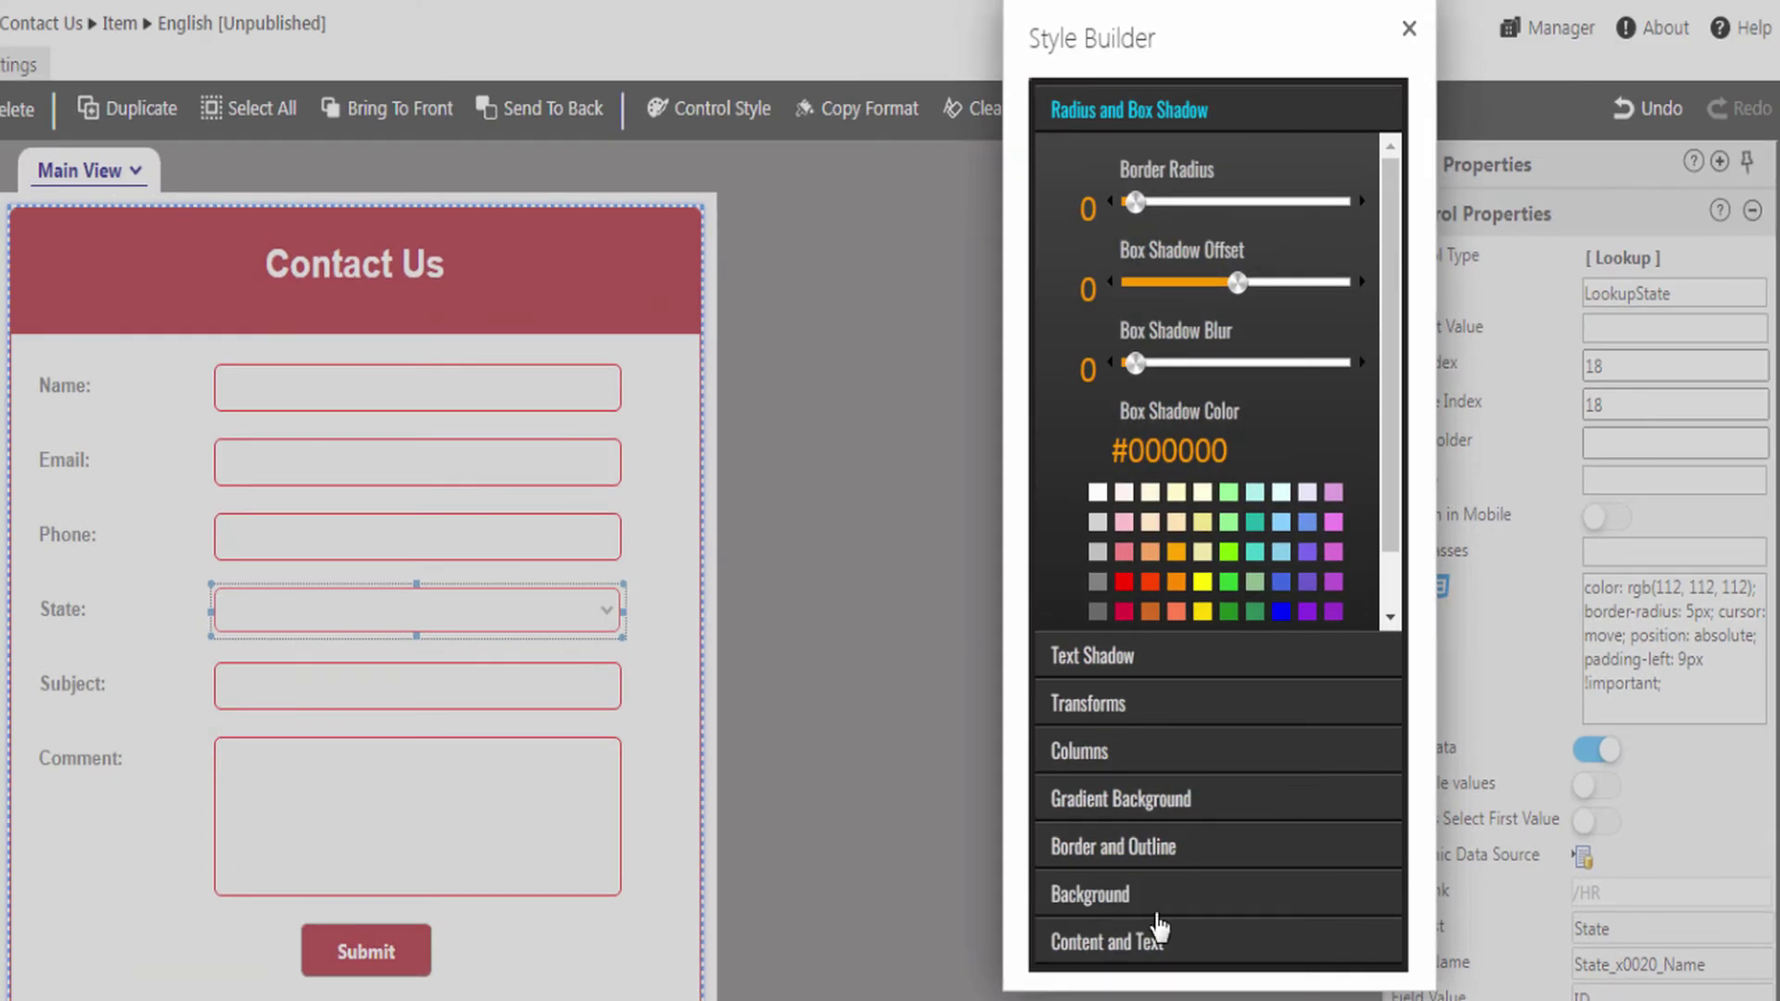
pyautogui.click(1101, 954)
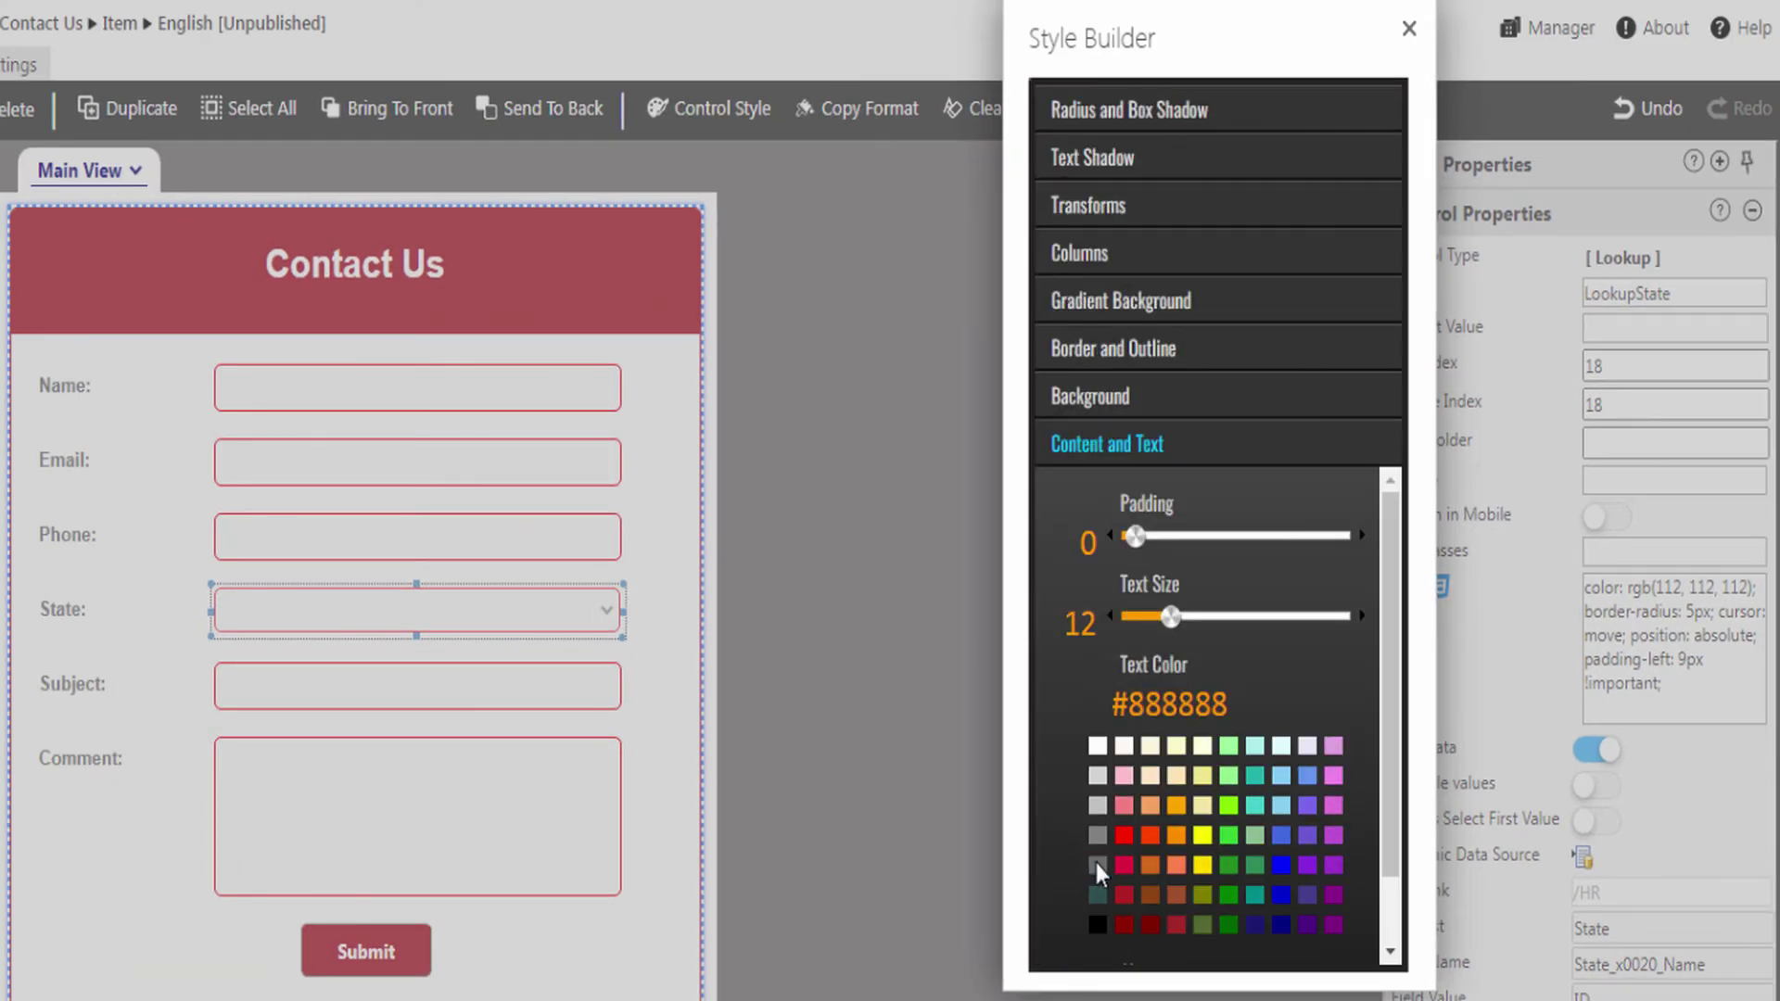
pyautogui.click(1095, 864)
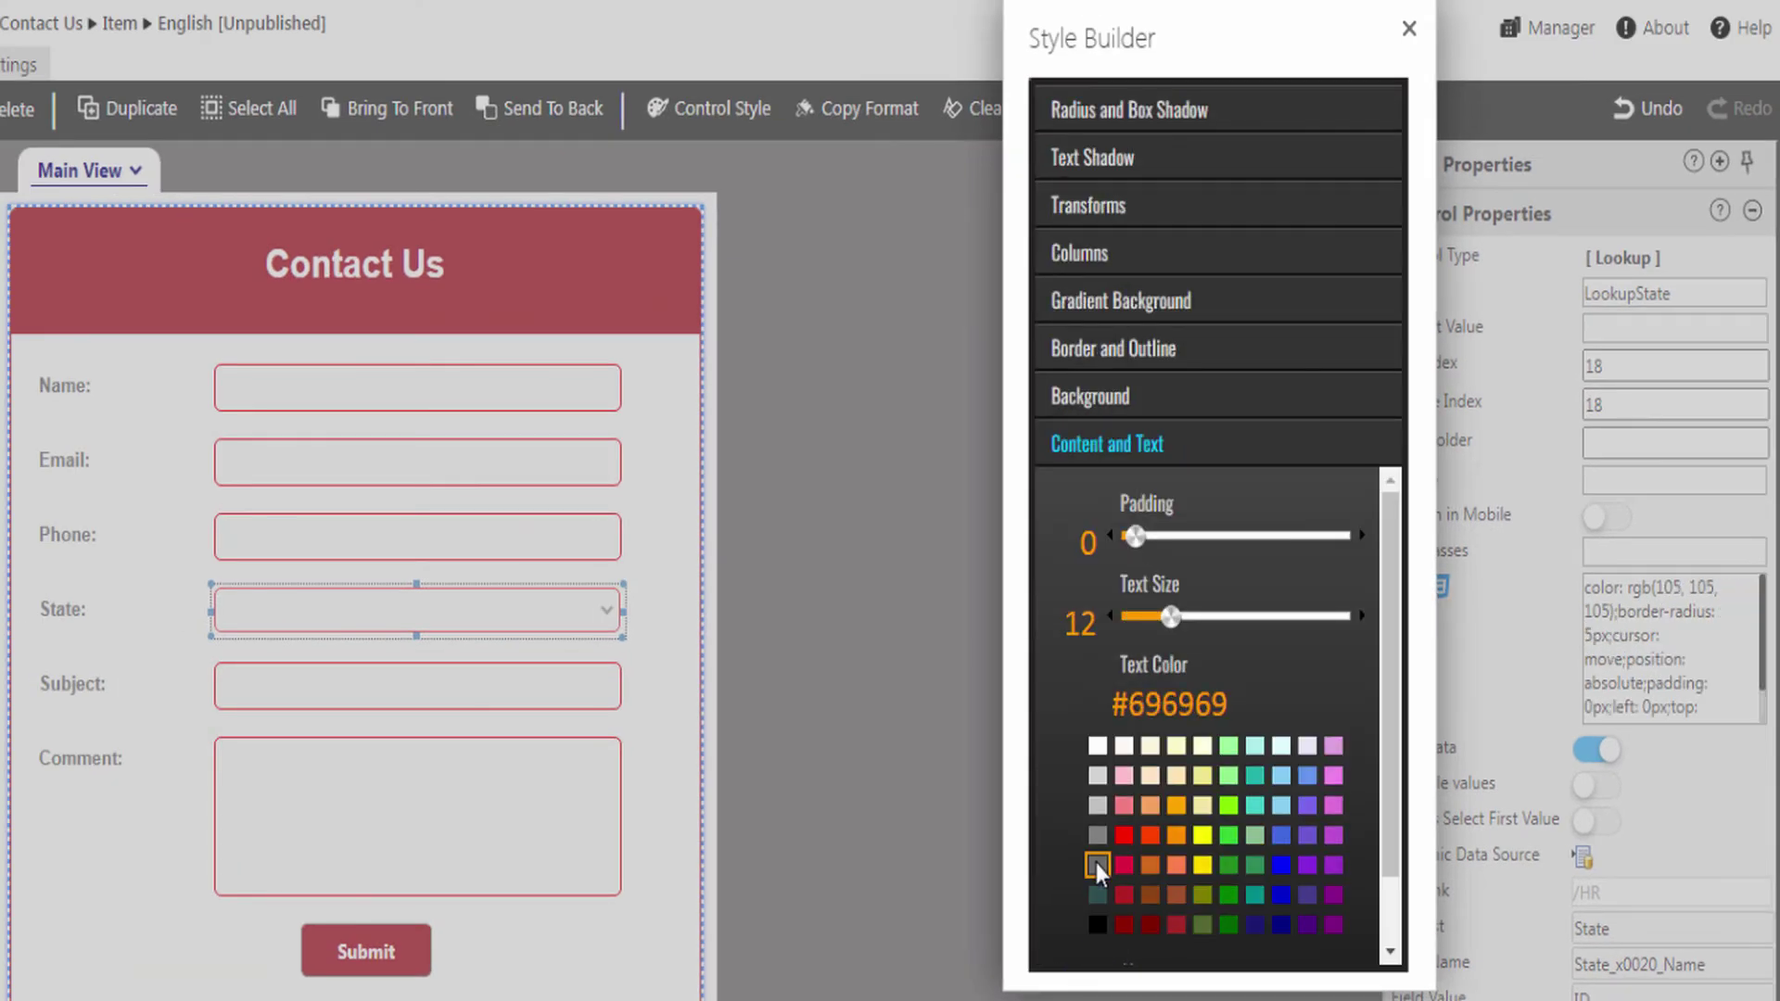
pyautogui.click(1409, 32)
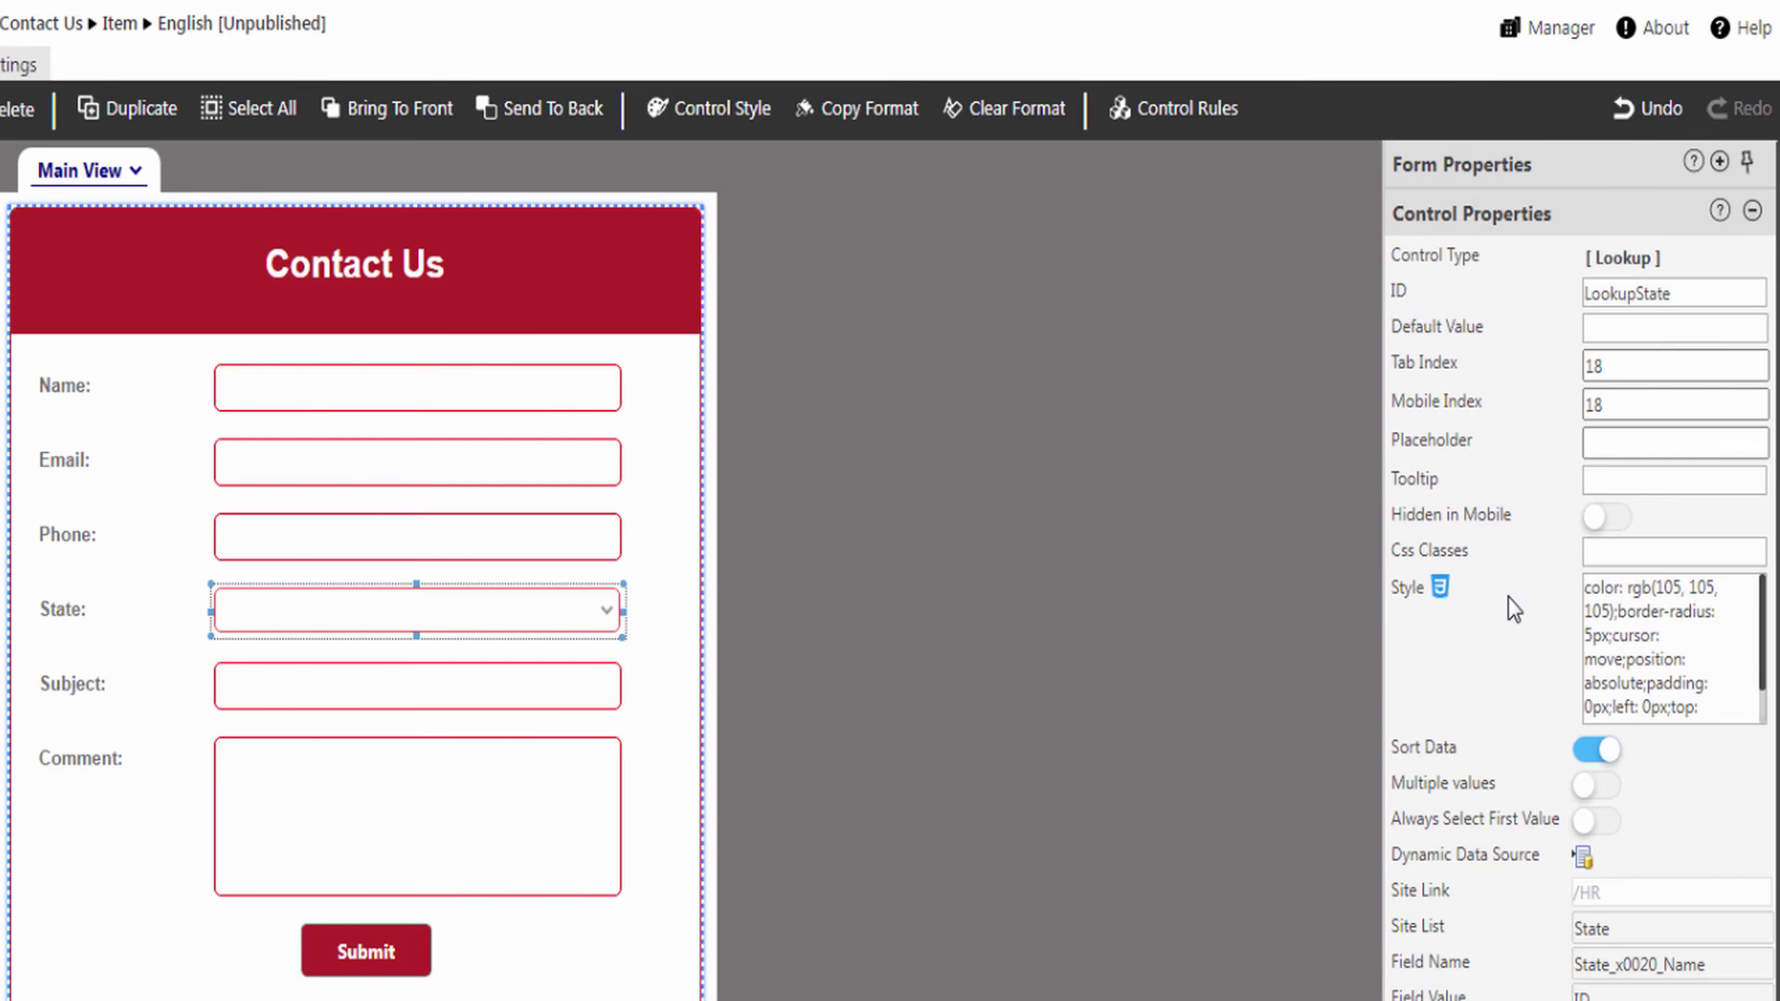
# - Open LookupState's rules and a new rule, then close both without adding any rule
pyautogui.click(1191, 119)
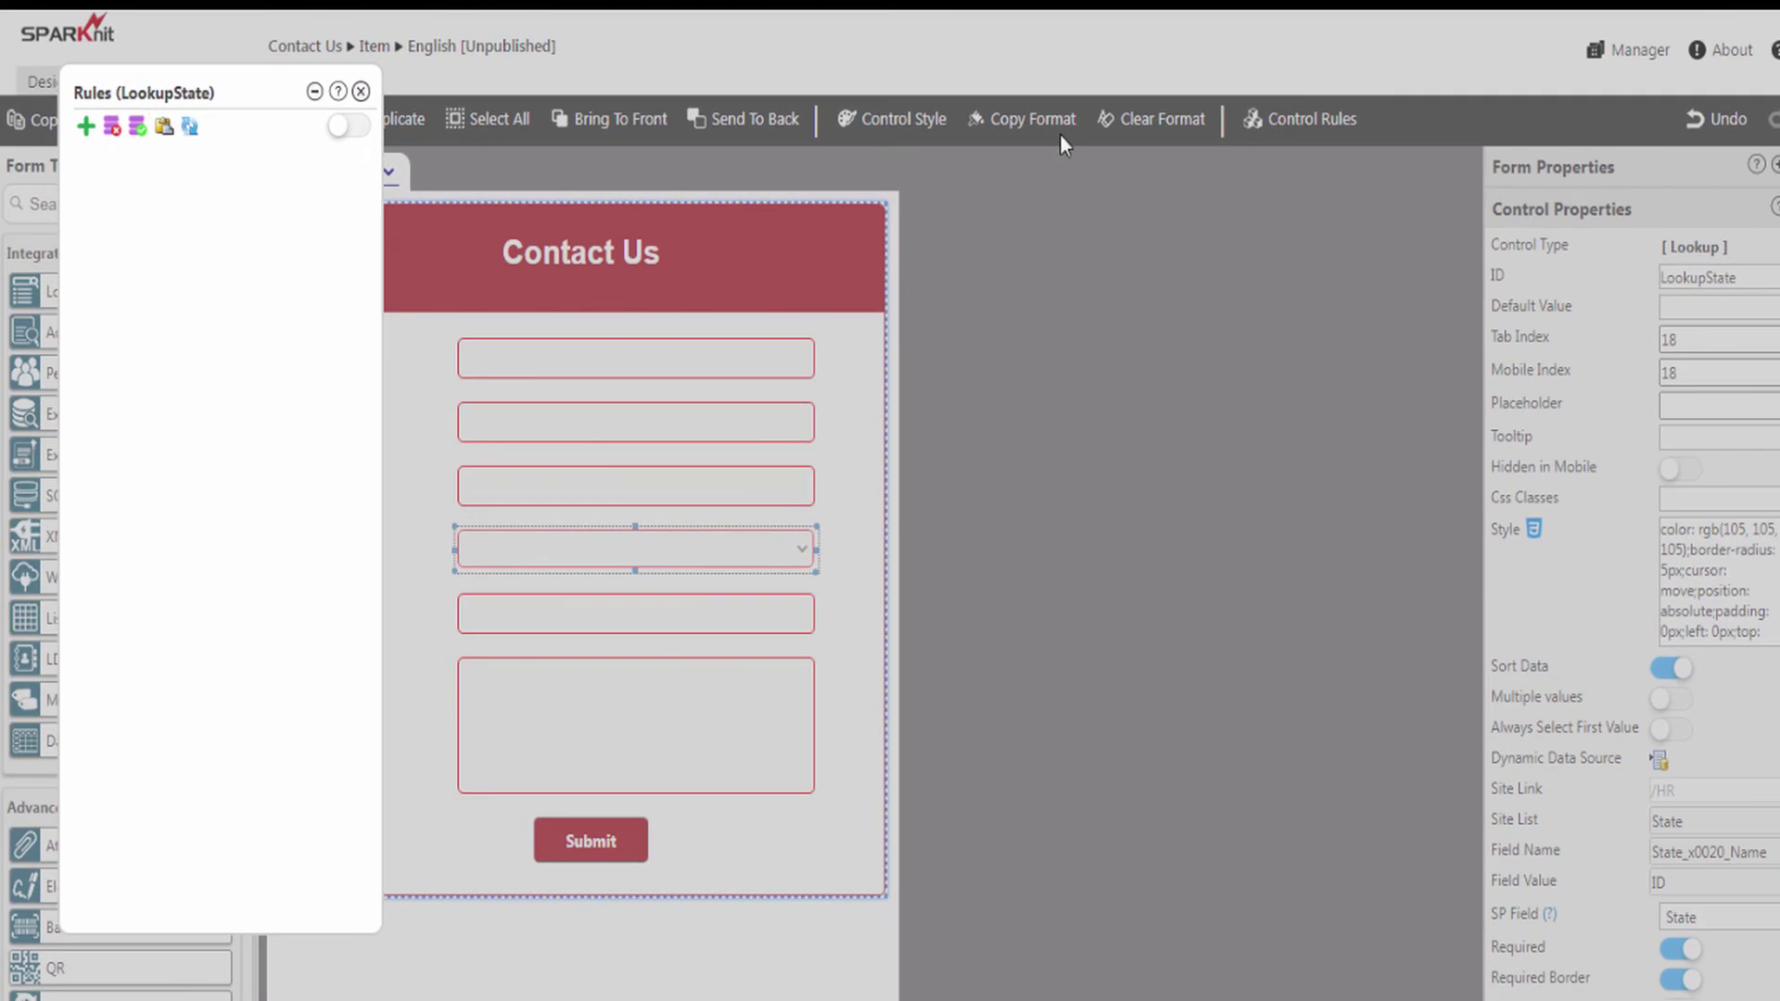
pyautogui.click(86, 126)
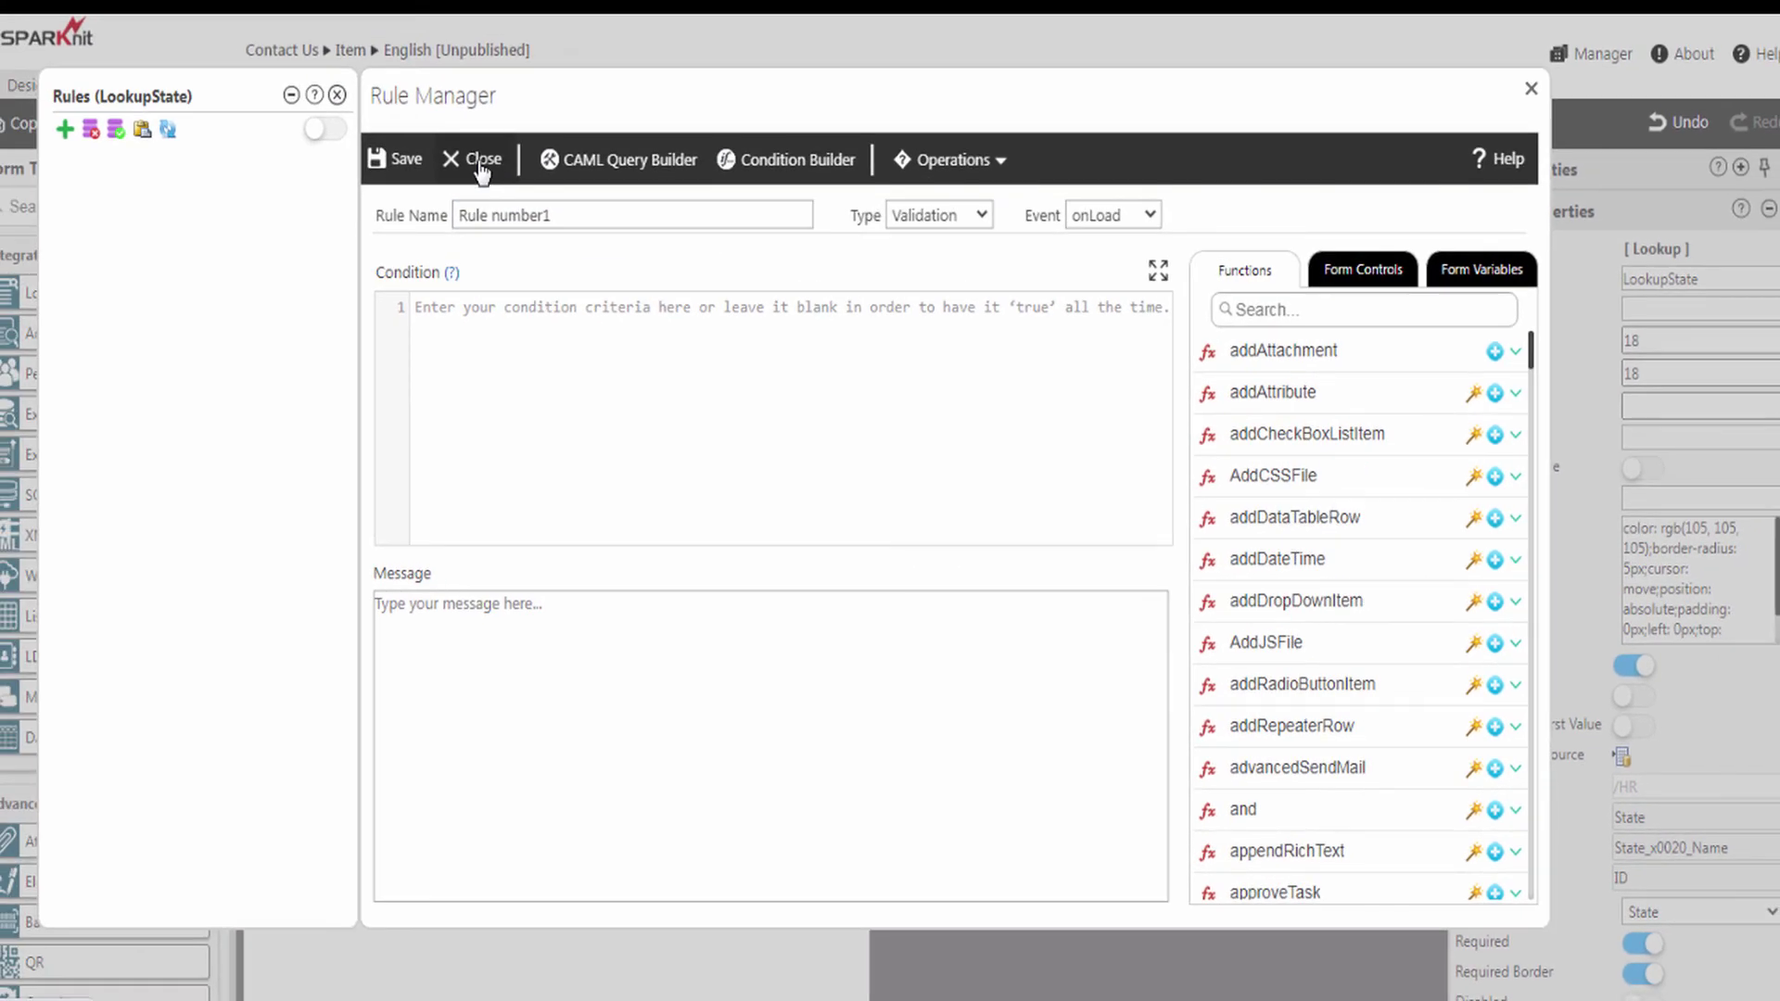
pyautogui.click(481, 161)
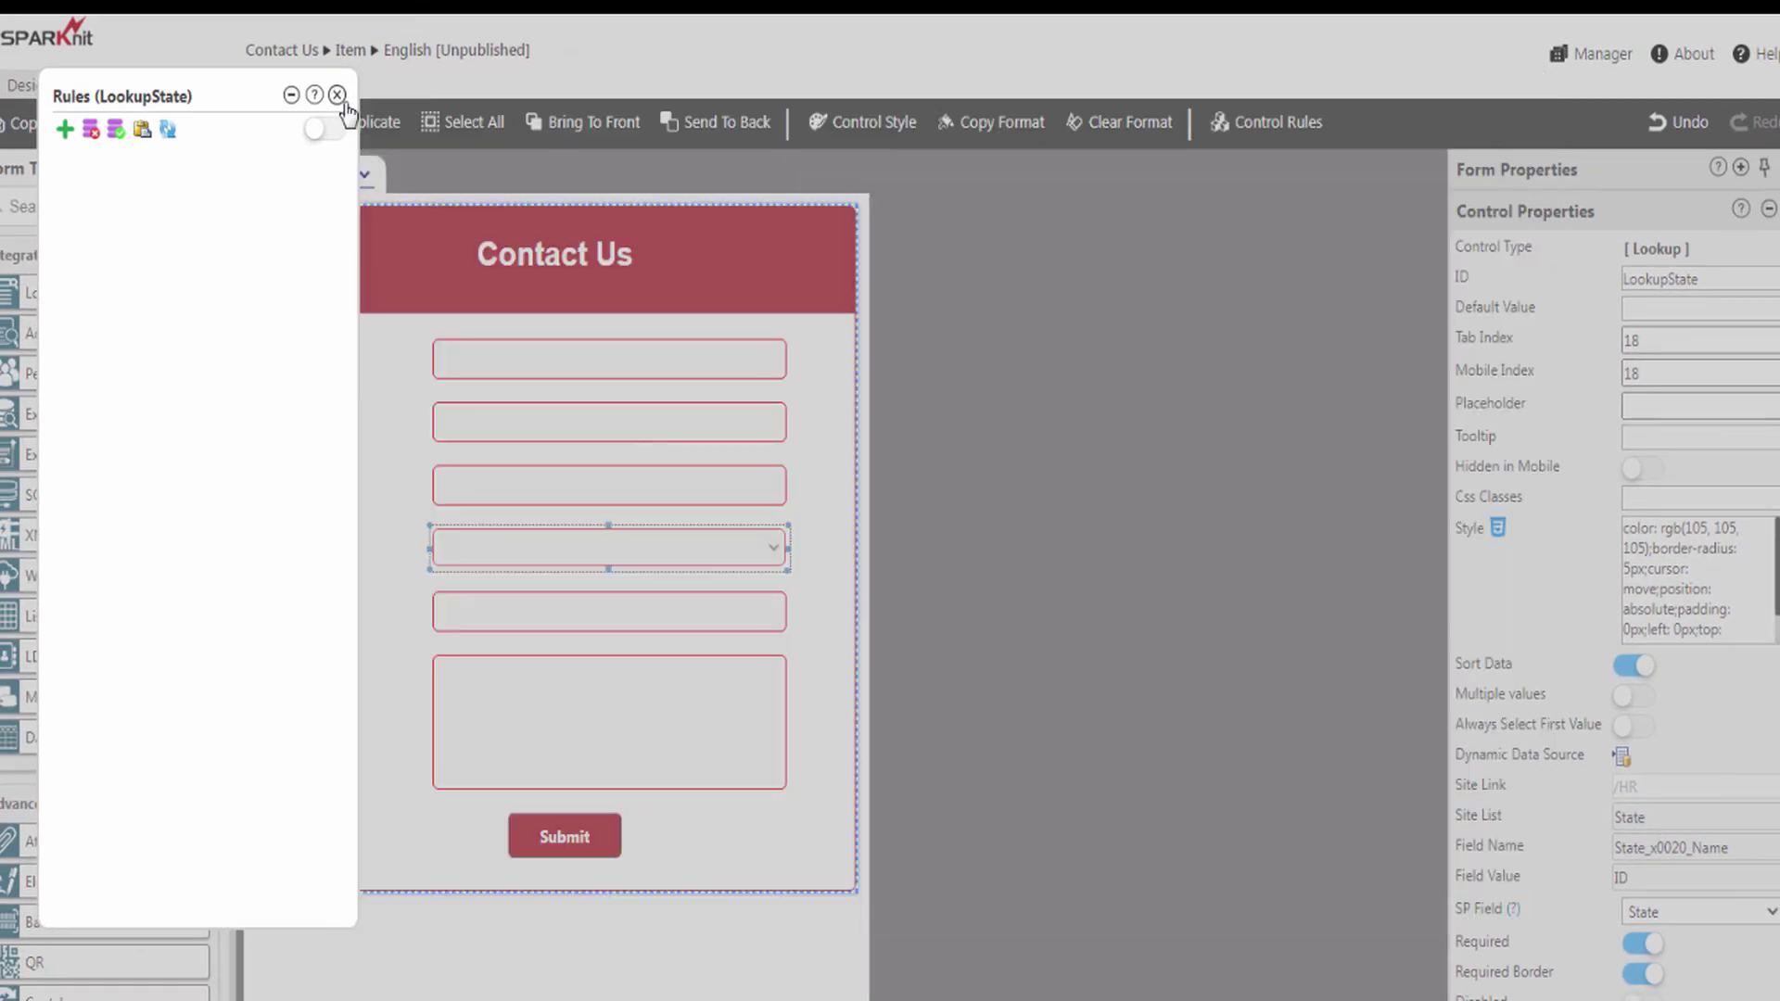
pyautogui.click(338, 96)
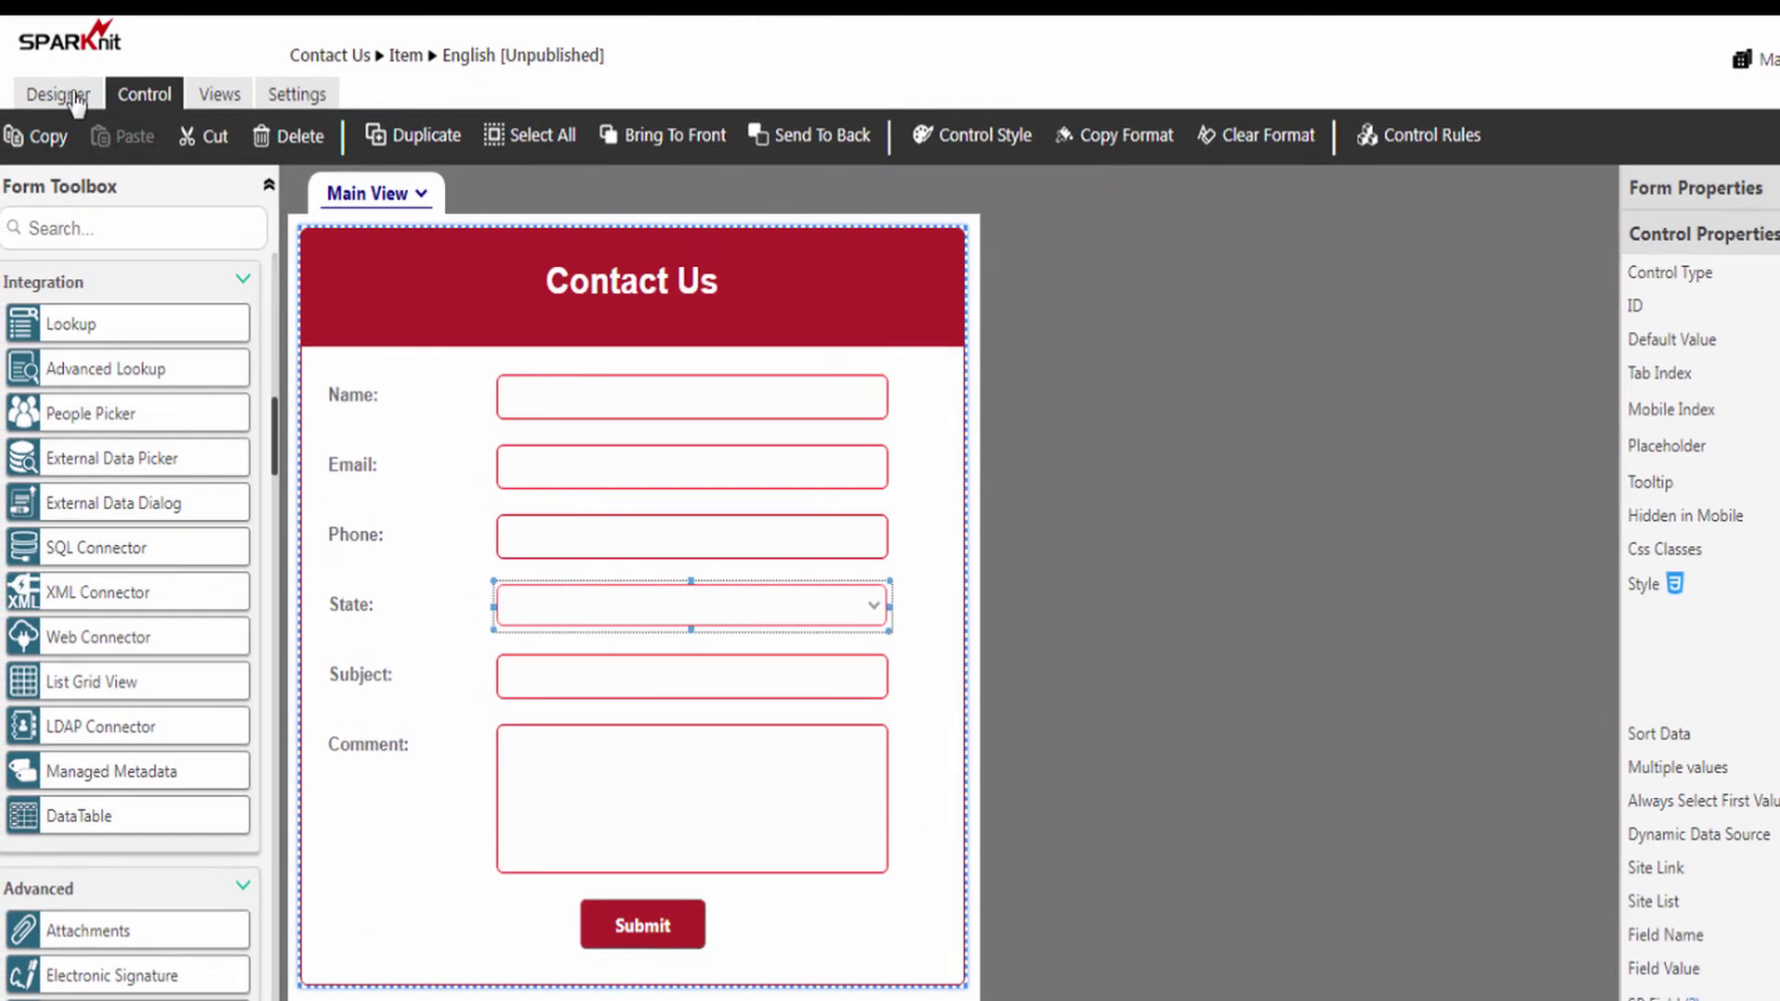
# - From the Designer tab, publish the Contact Us form to the Item content type and click Done
pyautogui.click(36, 84)
pyautogui.click(1045, 141)
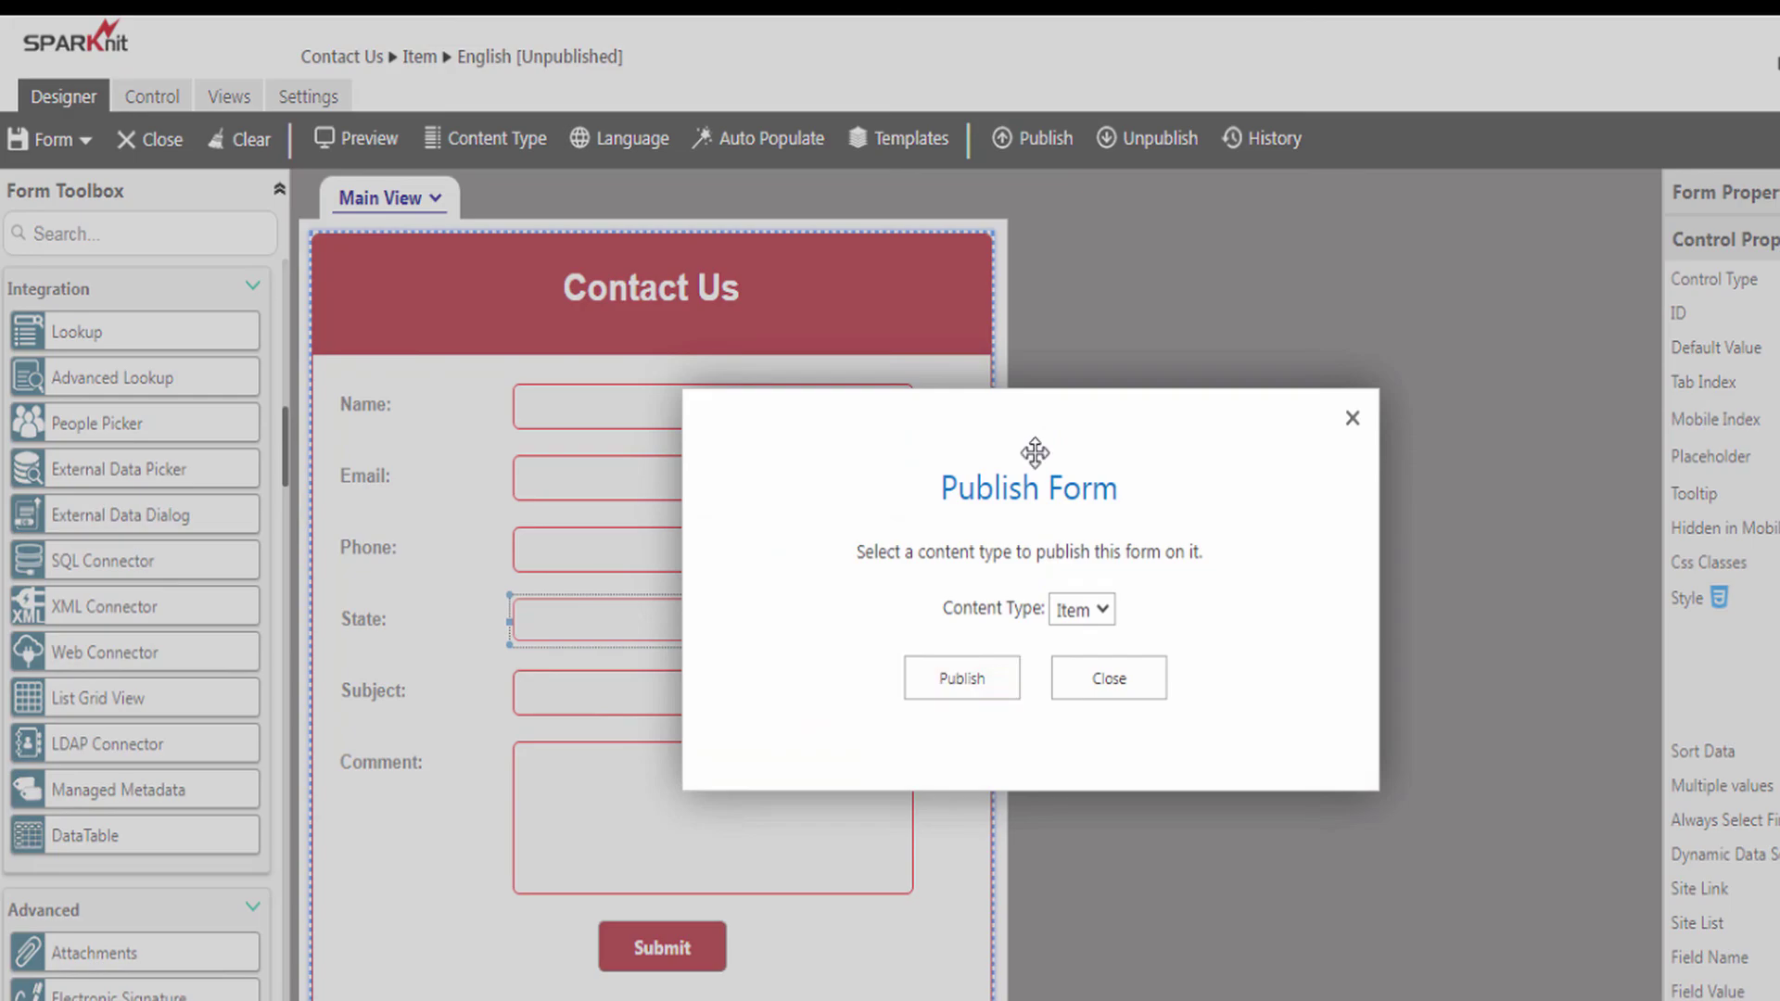
pyautogui.click(941, 683)
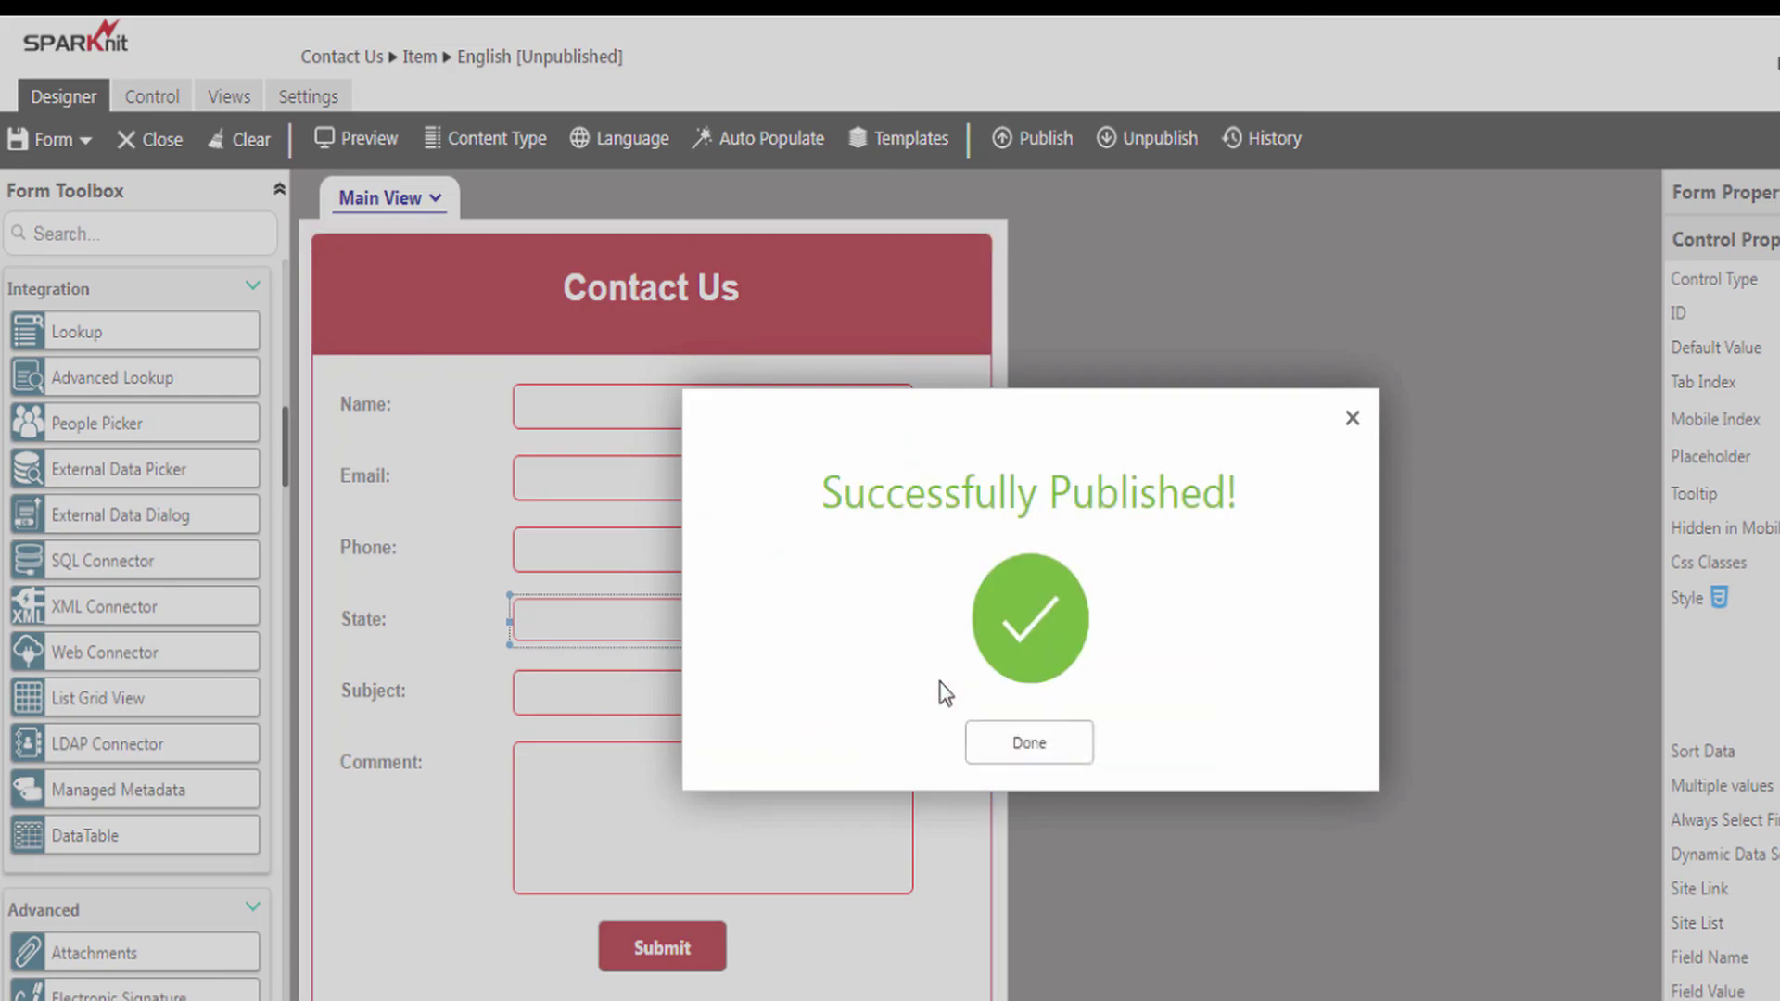
pyautogui.click(1029, 744)
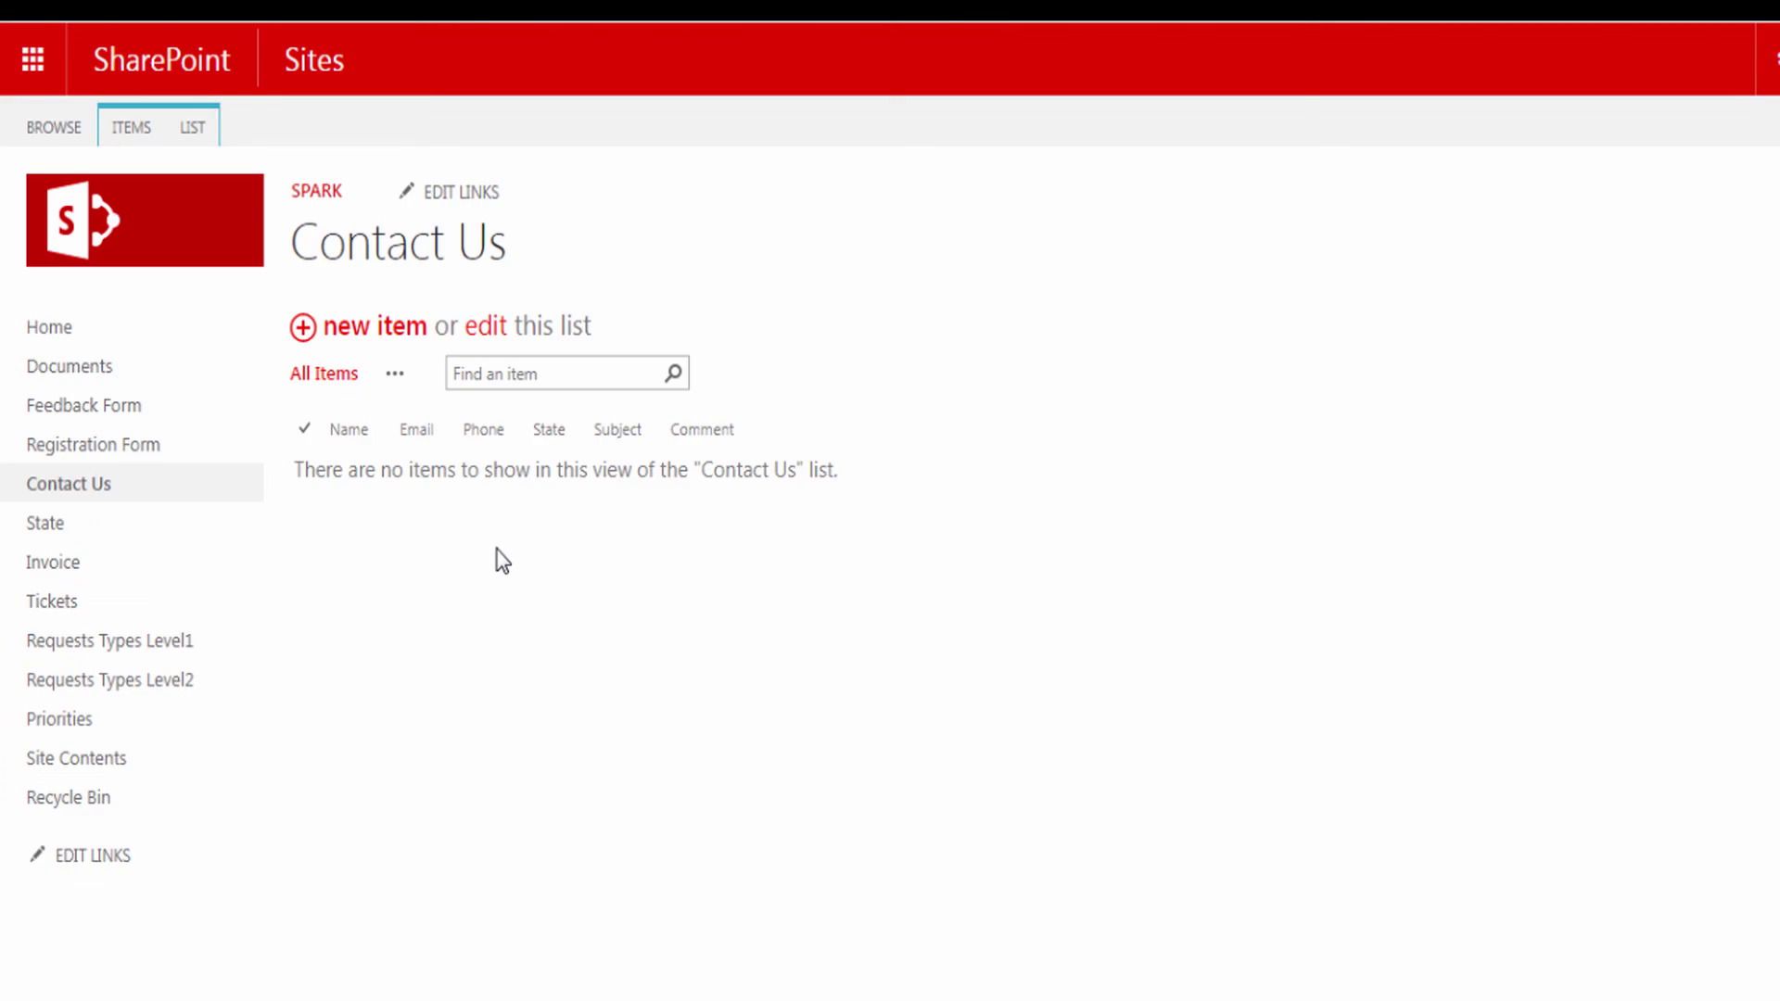
# - Start a new Contact Us item and fill in the contact's name, e-mail and phone number
pyautogui.click(375, 330)
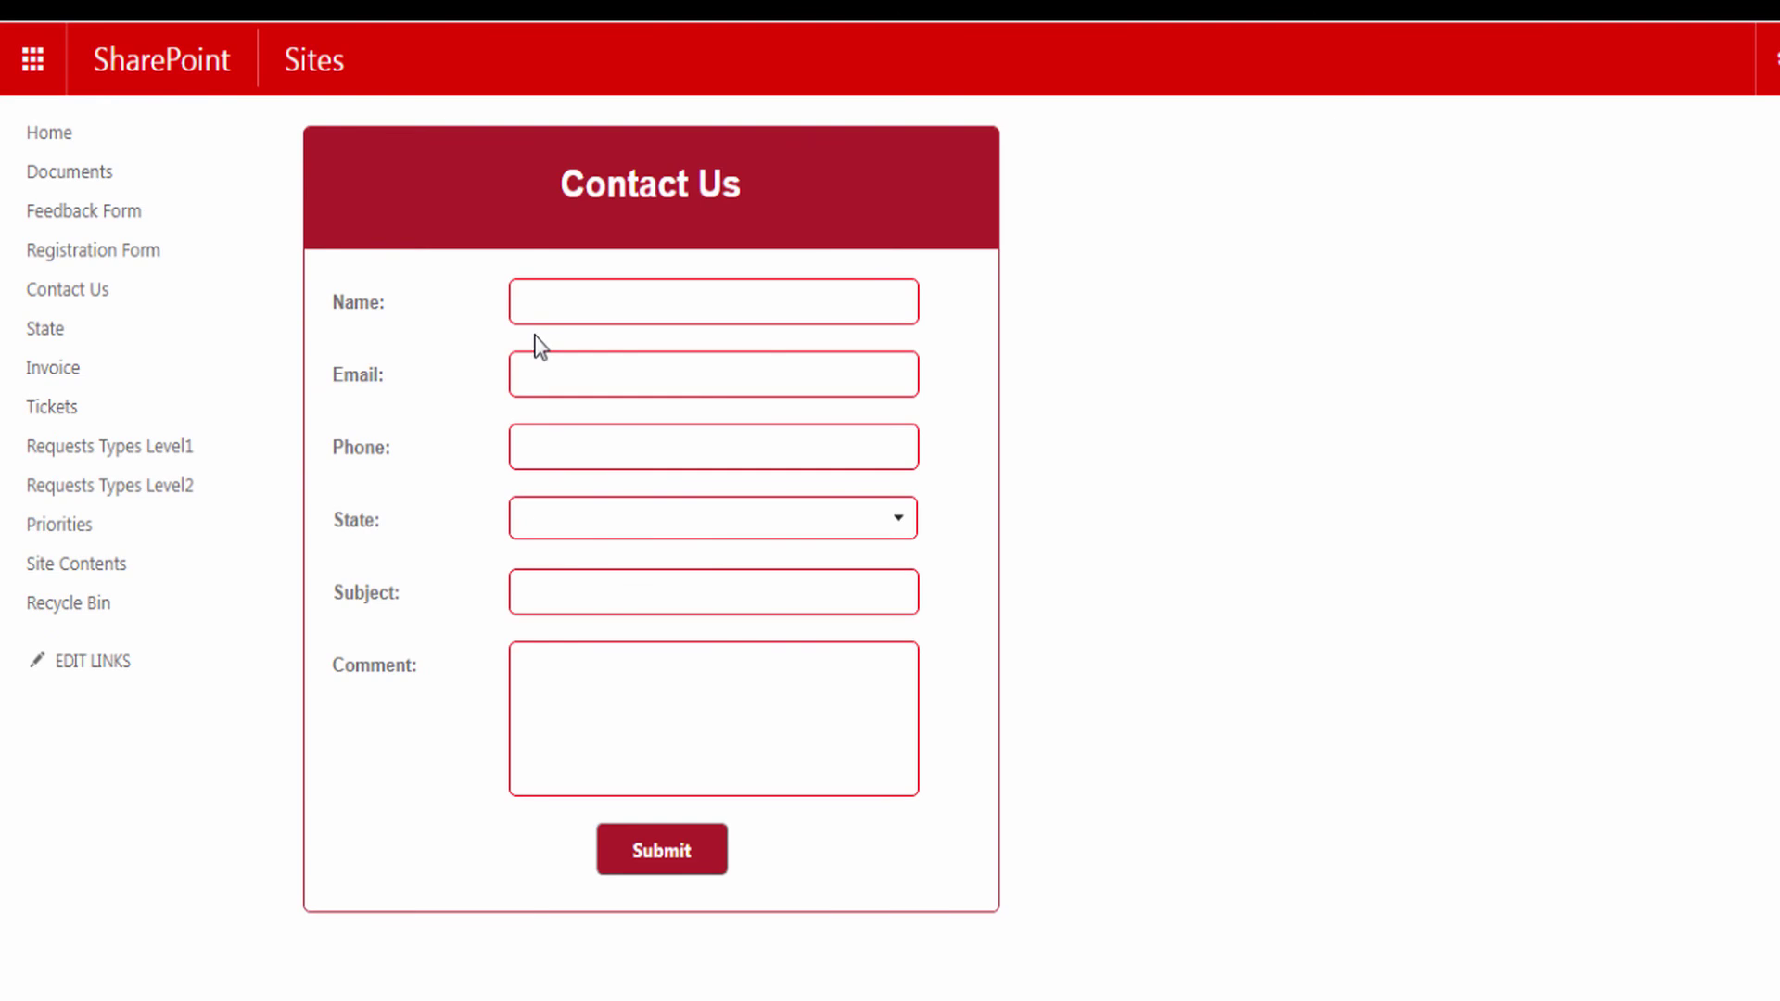
pyautogui.click(541, 301)
pyautogui.click(583, 371)
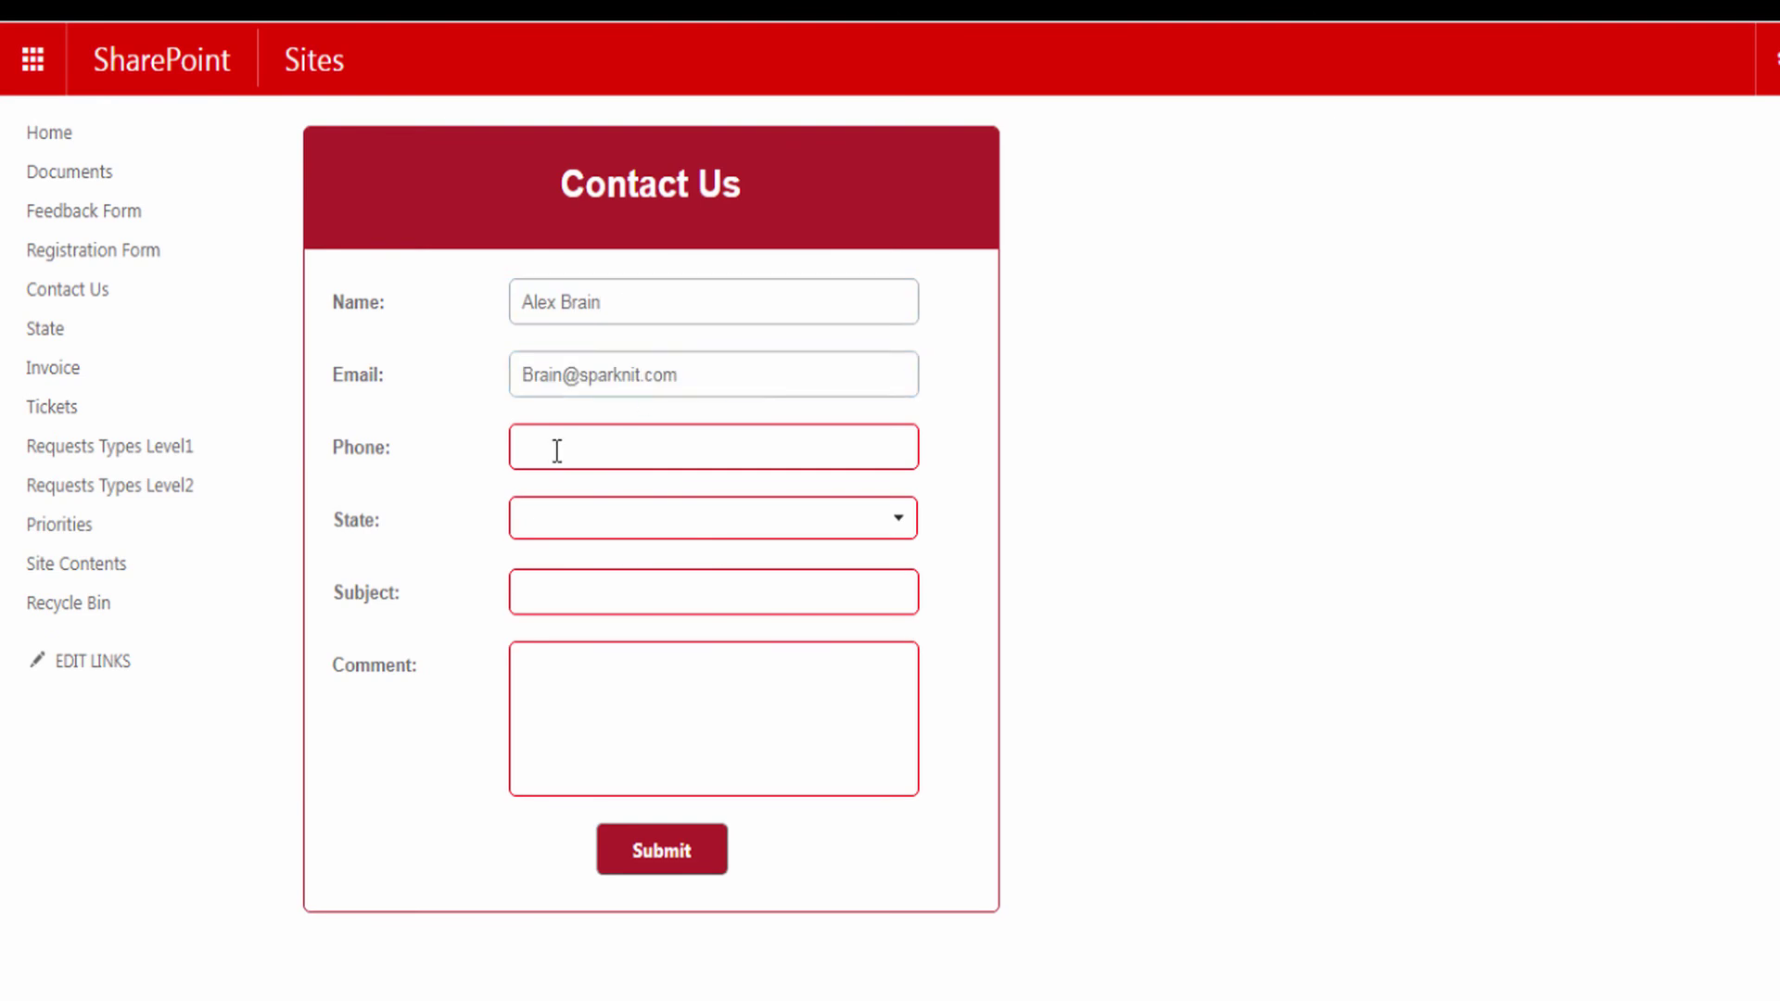
pyautogui.click(557, 450)
# - Pick North Carolina via a 'No' search, enter subject 'About SPARK Forms Builder', paste the comment, and submit
pyautogui.click(893, 519)
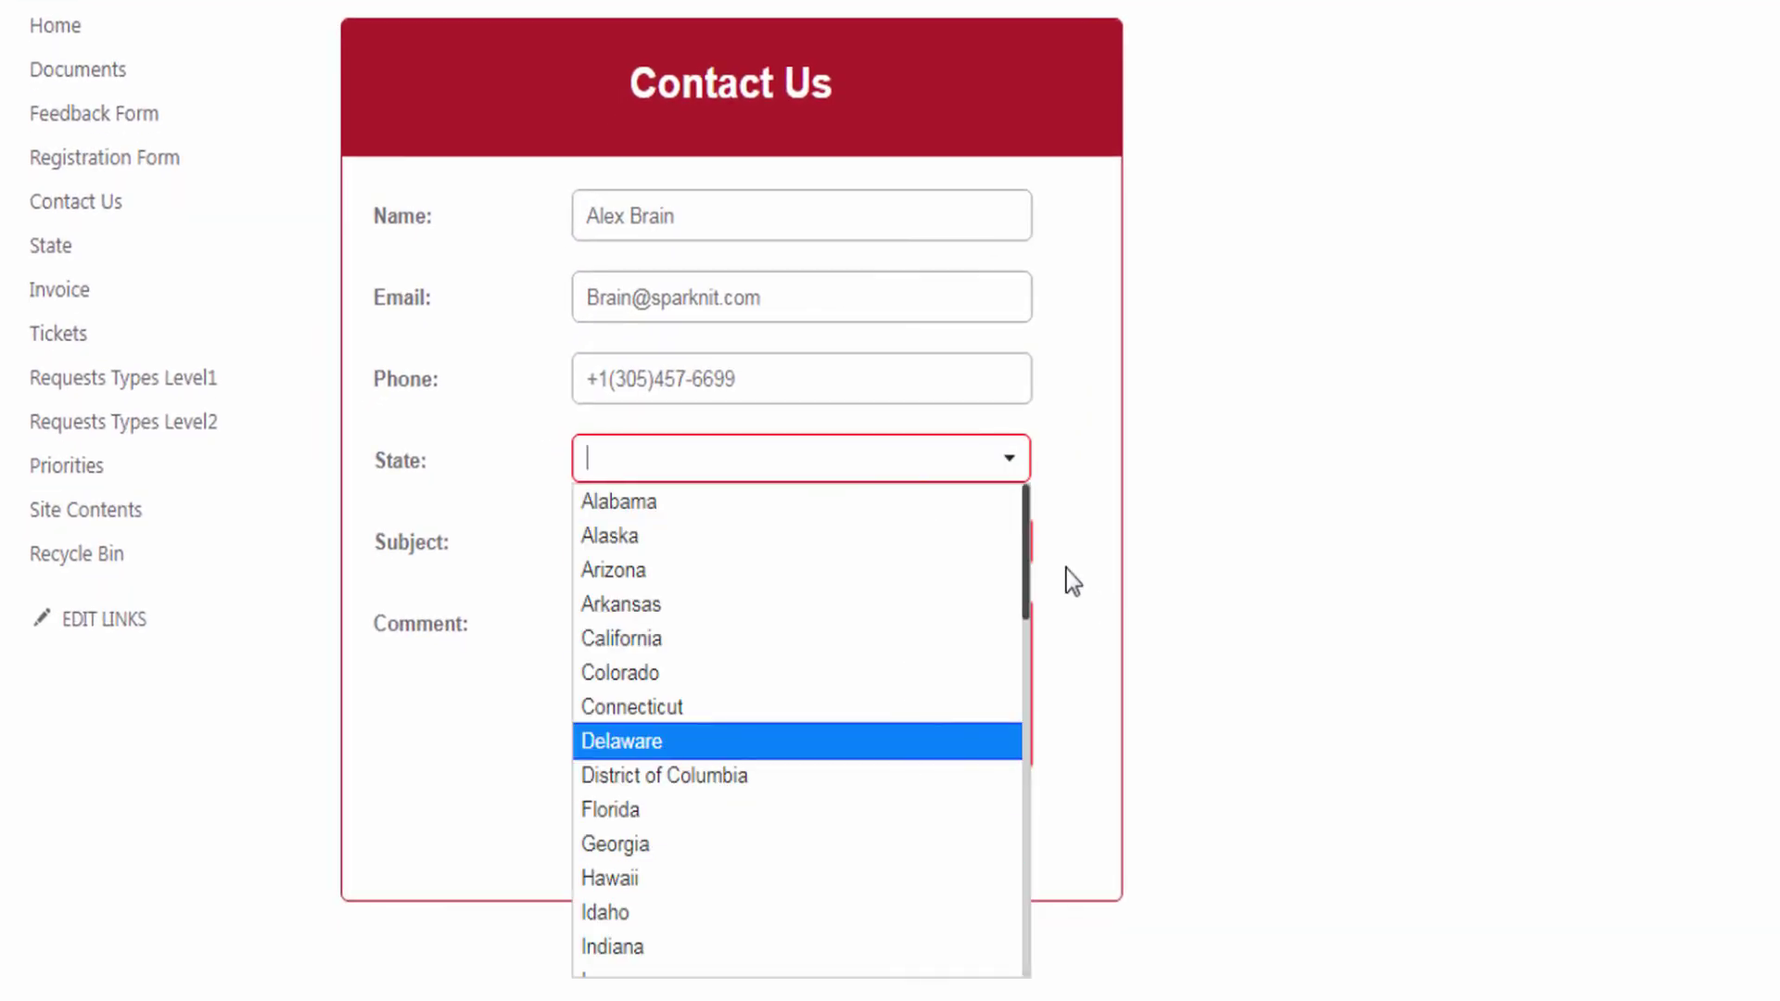
pyautogui.moveTo(1029, 577); pyautogui.dragTo(1040, 530)
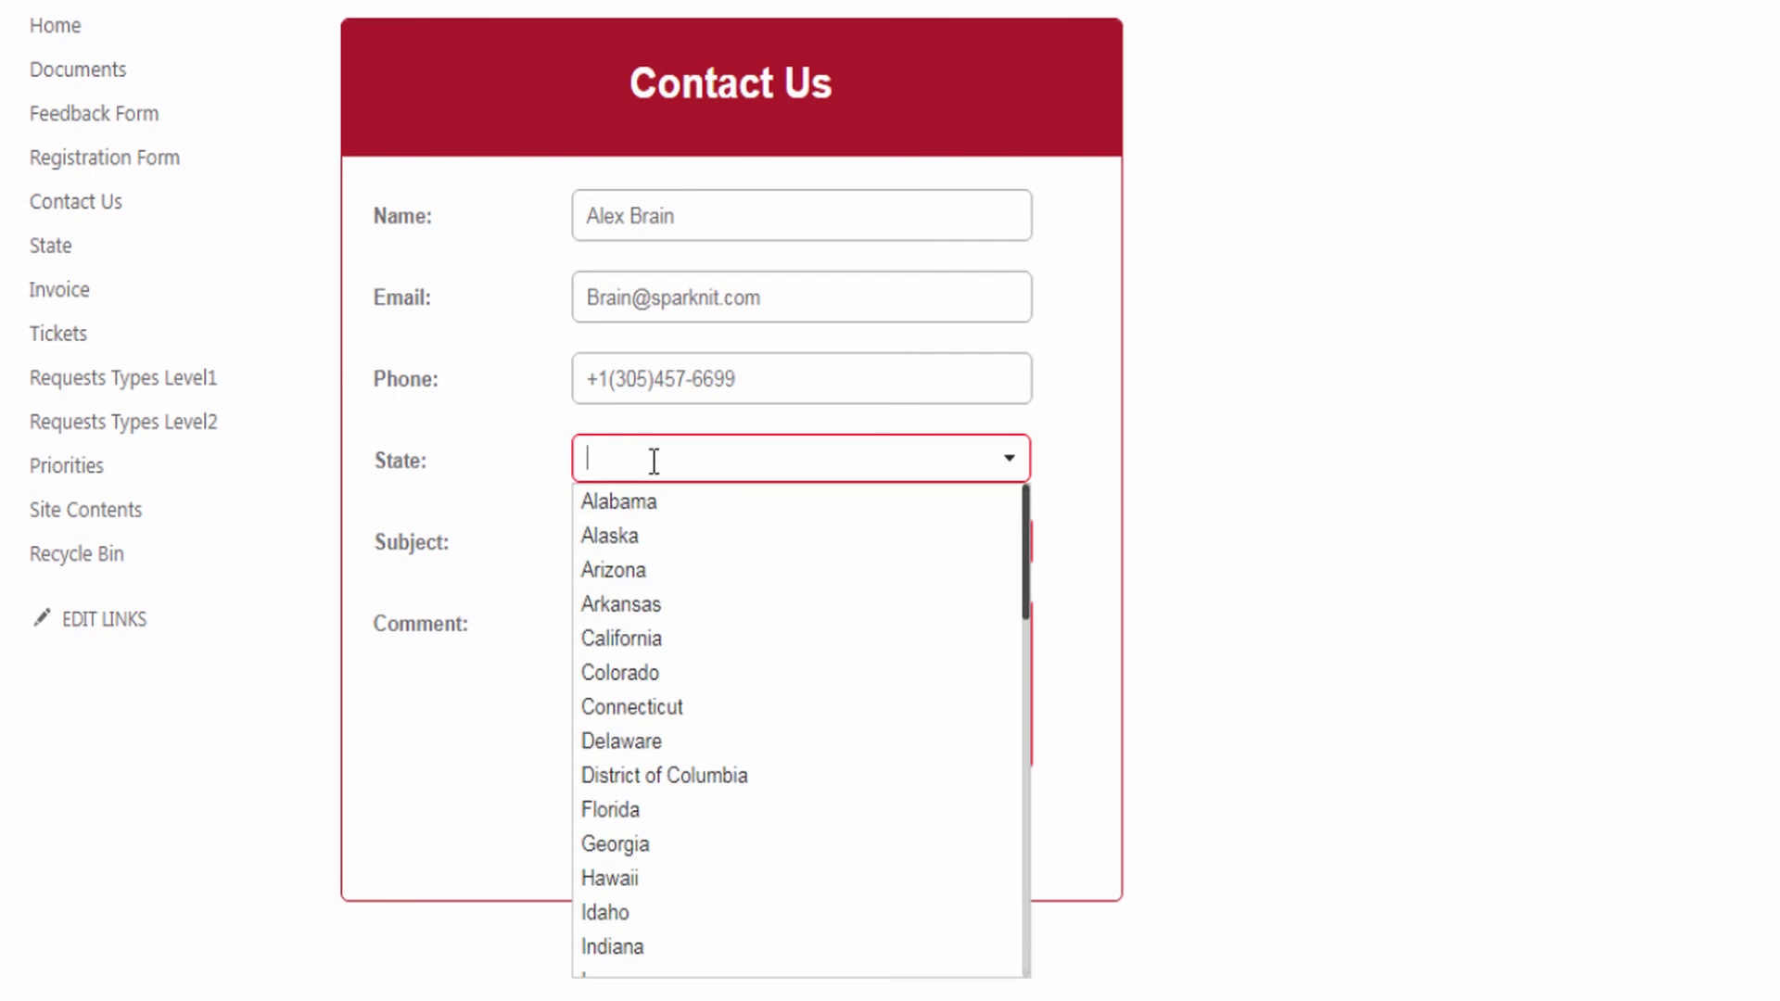
pyautogui.write('No')
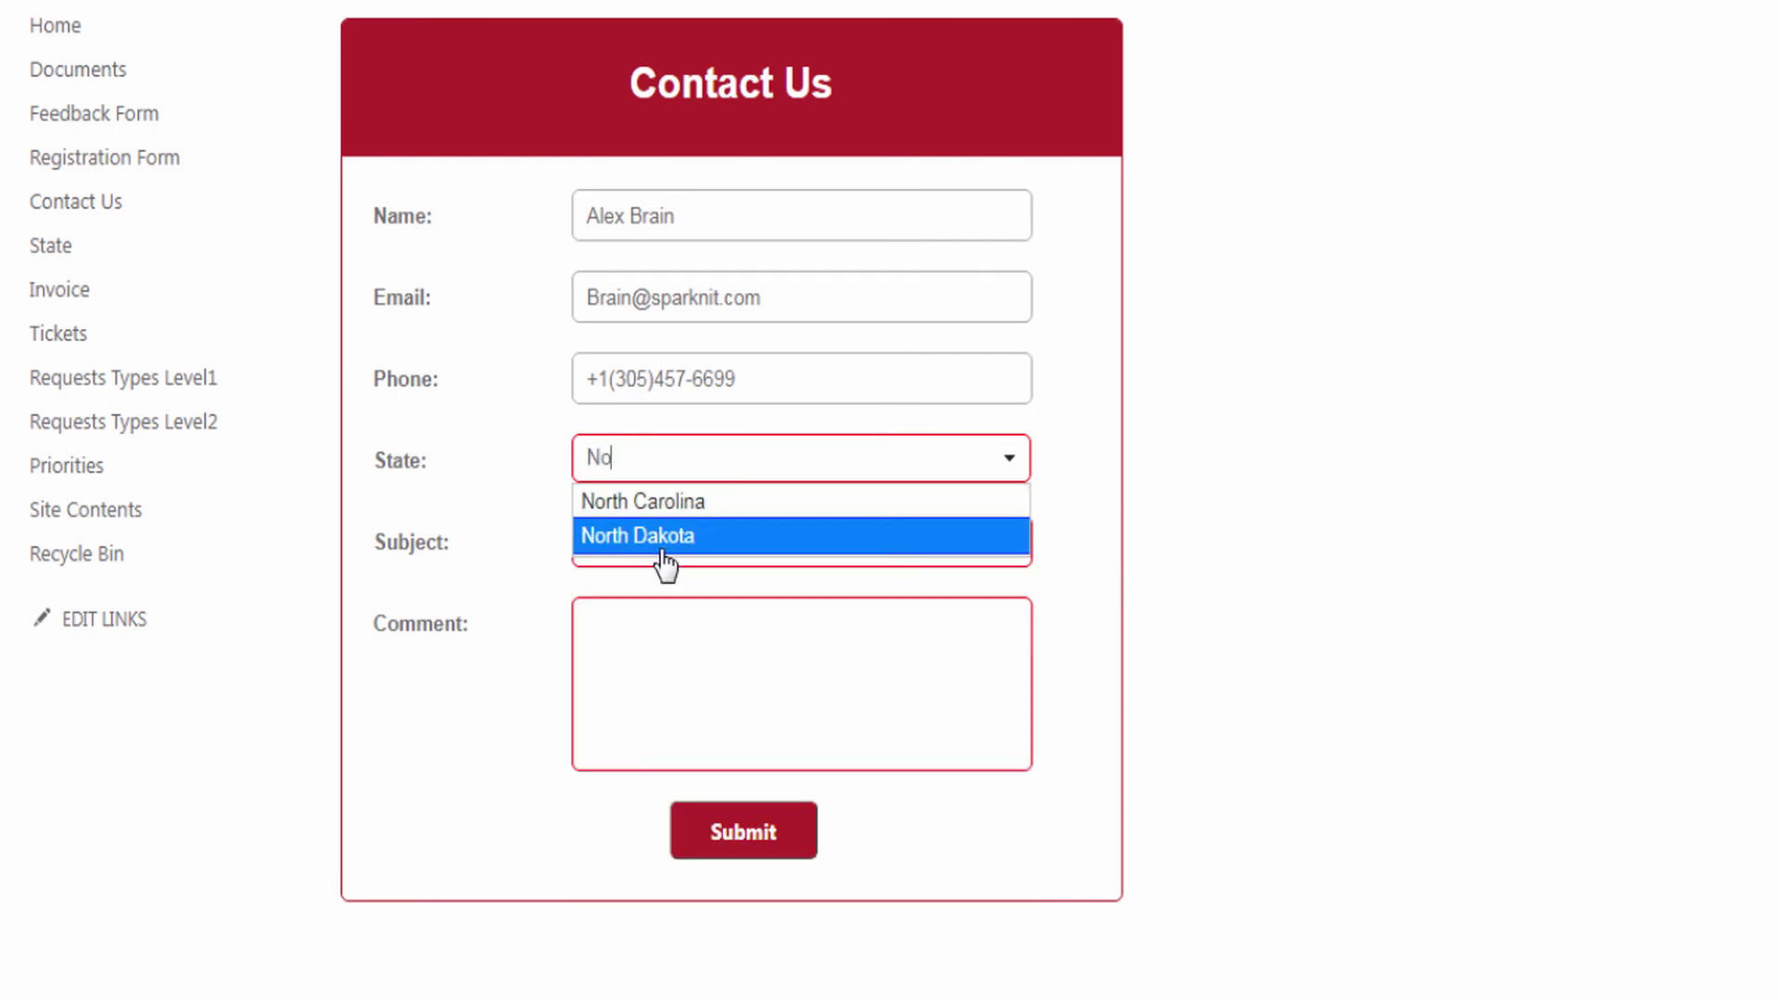
pyautogui.click(684, 505)
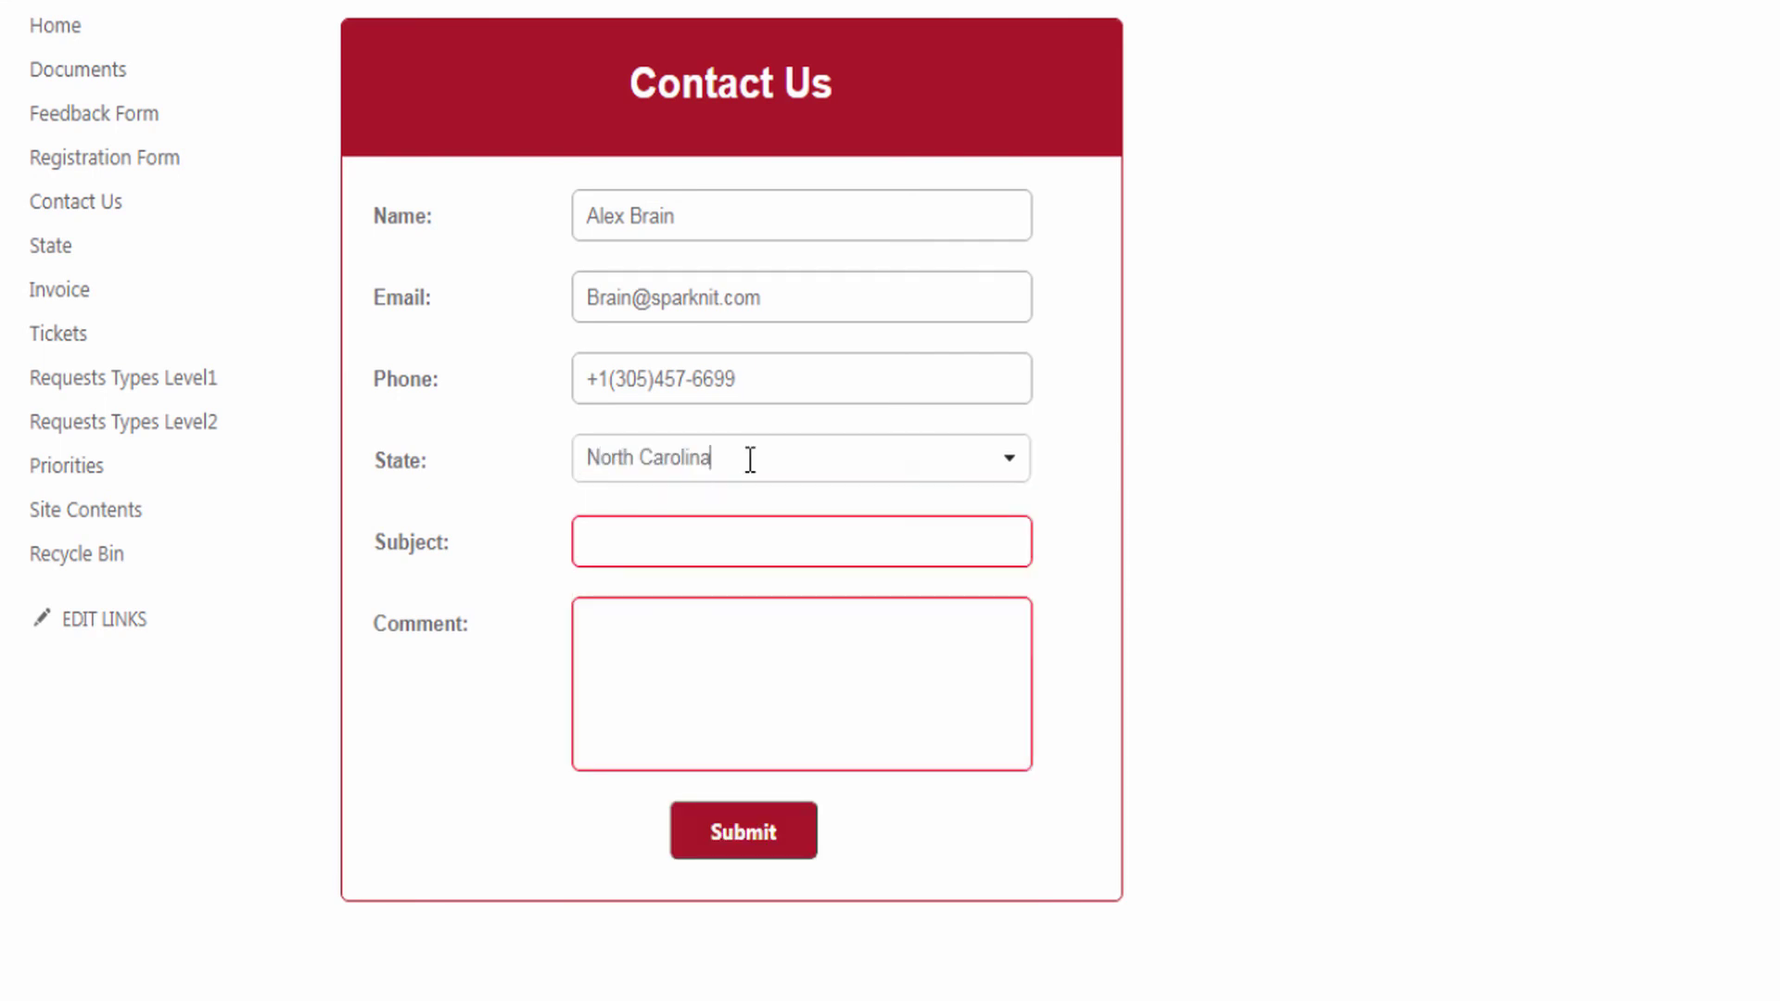
pyautogui.click(620, 551)
pyautogui.write('About SPARK Forms Builder')
pyautogui.click(643, 642)
pyautogui.write('About SPARK Forms Builder')
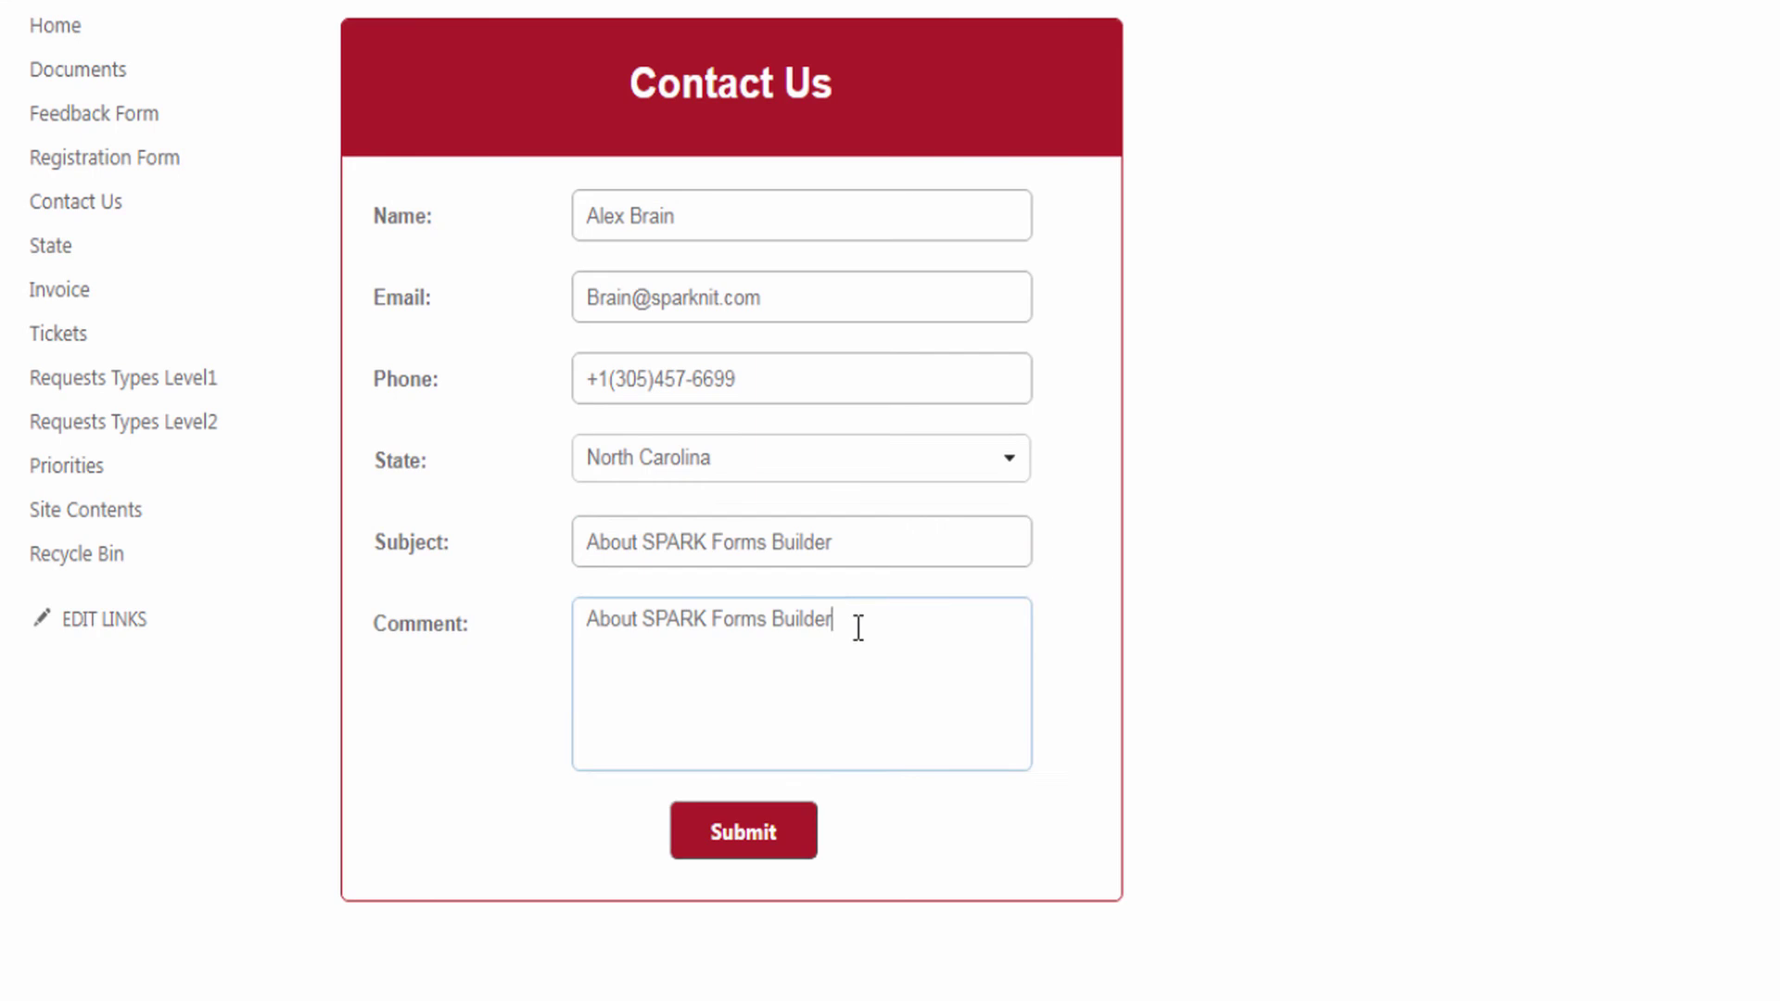
pyautogui.click(738, 845)
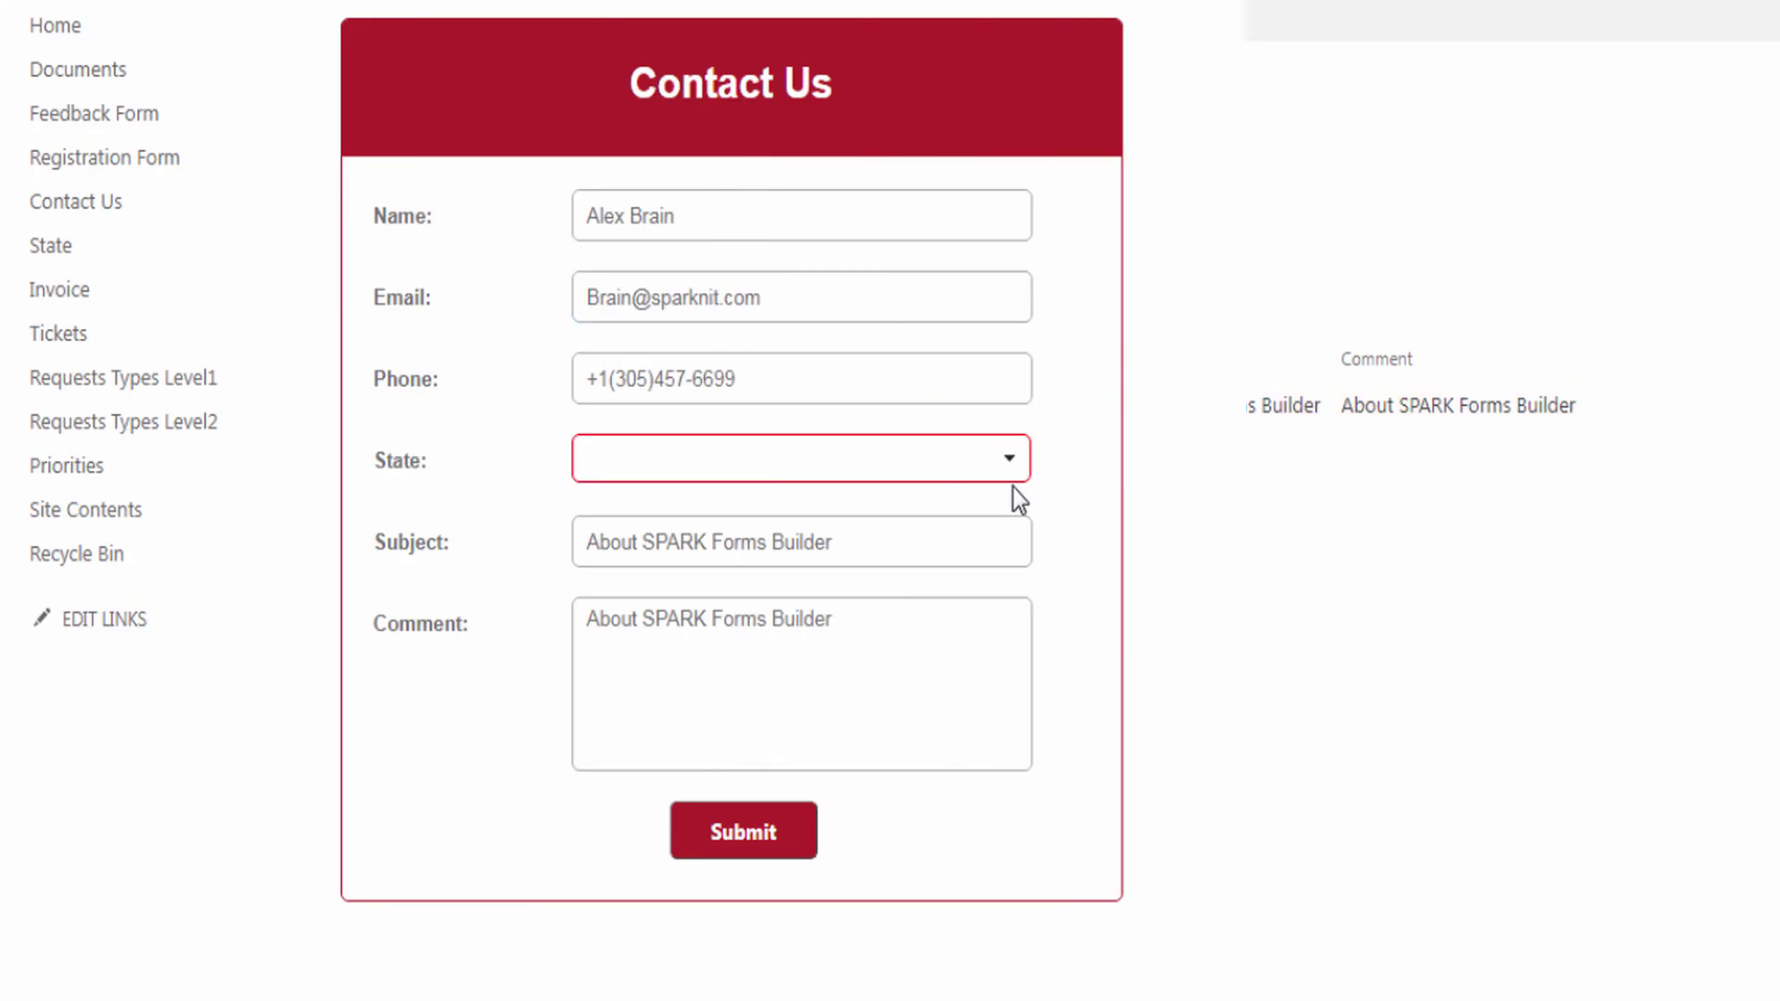
# - Open the entry's edit form and search the State lookup with 'North', then 'NC', then '7'
pyautogui.click(1009, 463)
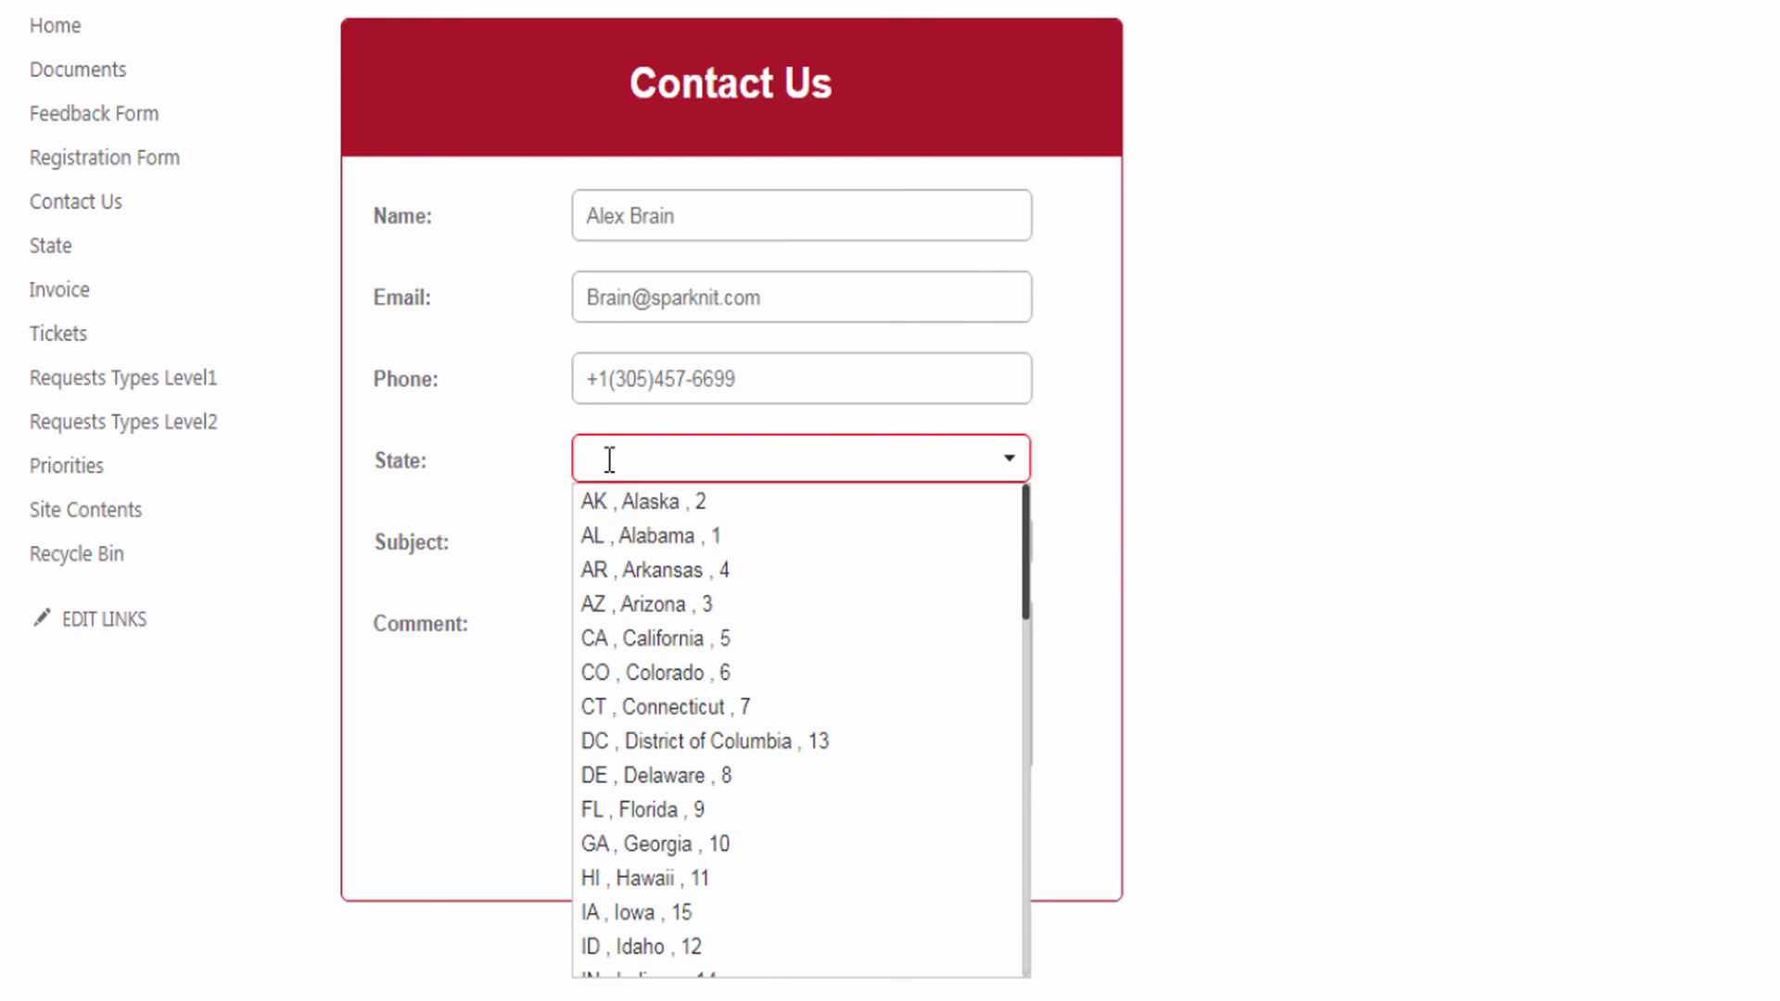
pyautogui.write('North')
pyautogui.press('BackSpace')
pyautogui.press('BackSpace')
pyautogui.press('BackSpace')
pyautogui.press('BackSpace')
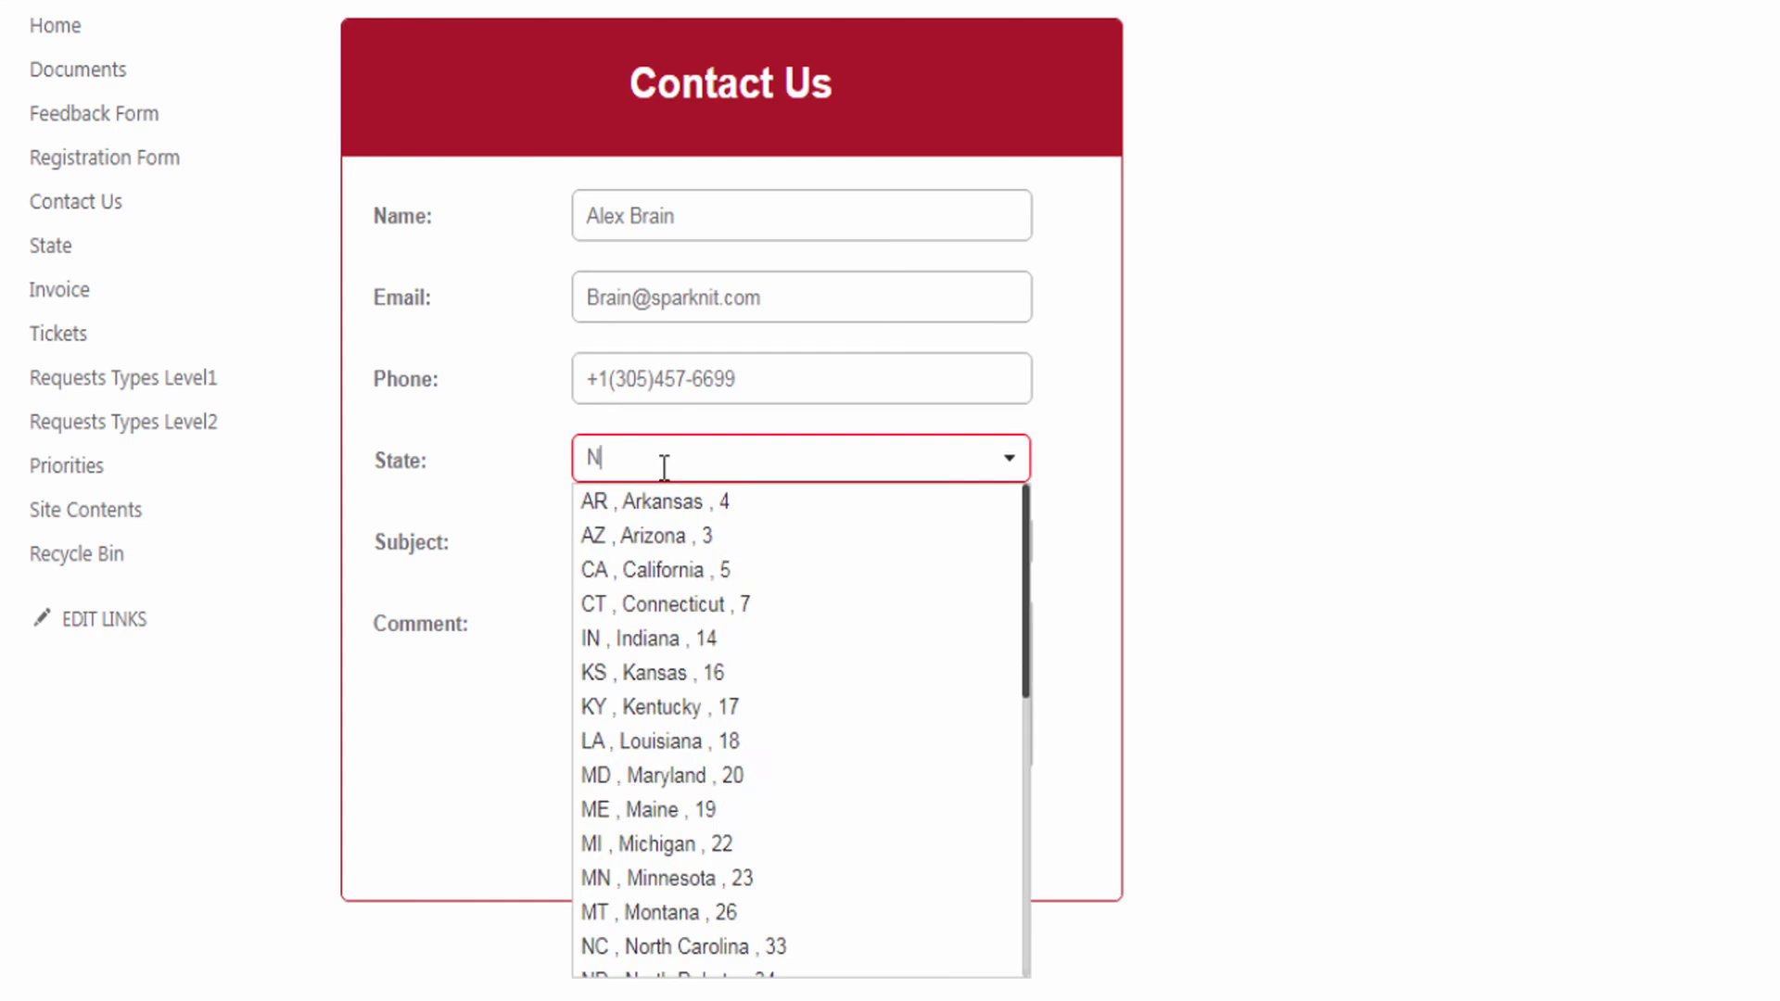
pyautogui.write('C')
pyautogui.press('BackSpace')
pyautogui.press('BackSpace')
pyautogui.write('7')
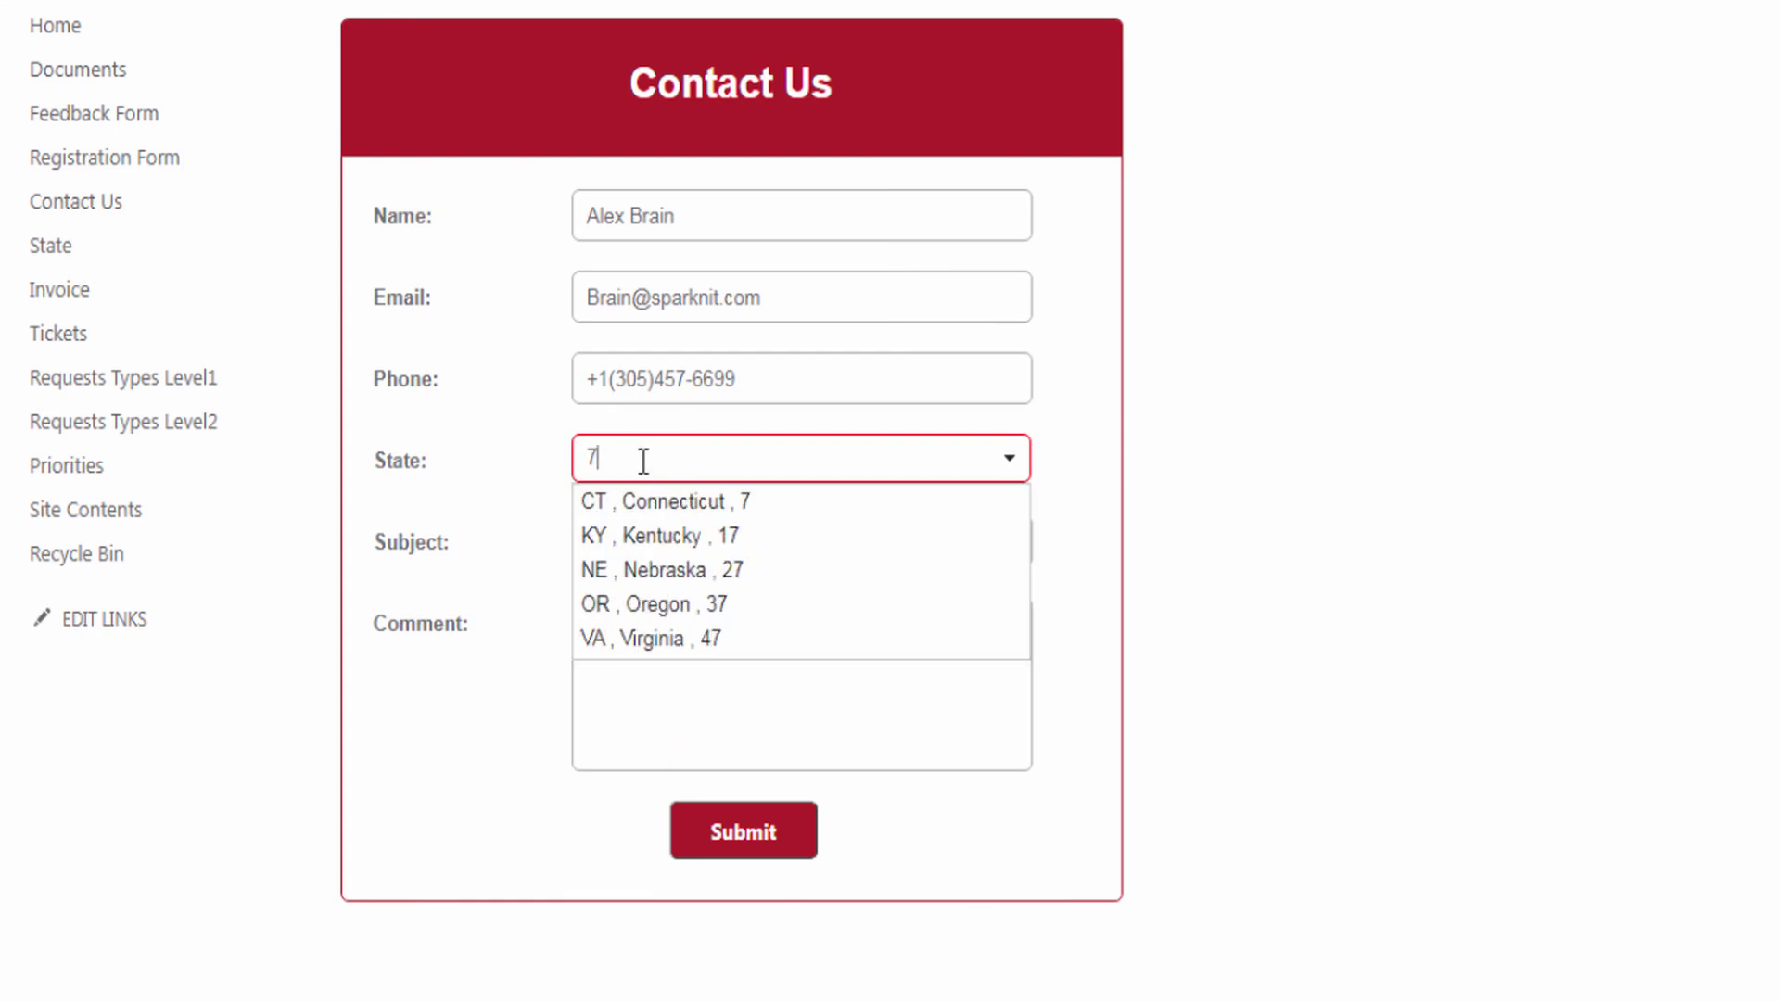
# - After picking VA , Virginia , 47, add State Code to the State lookup's data source fields
pyautogui.click(719, 639)
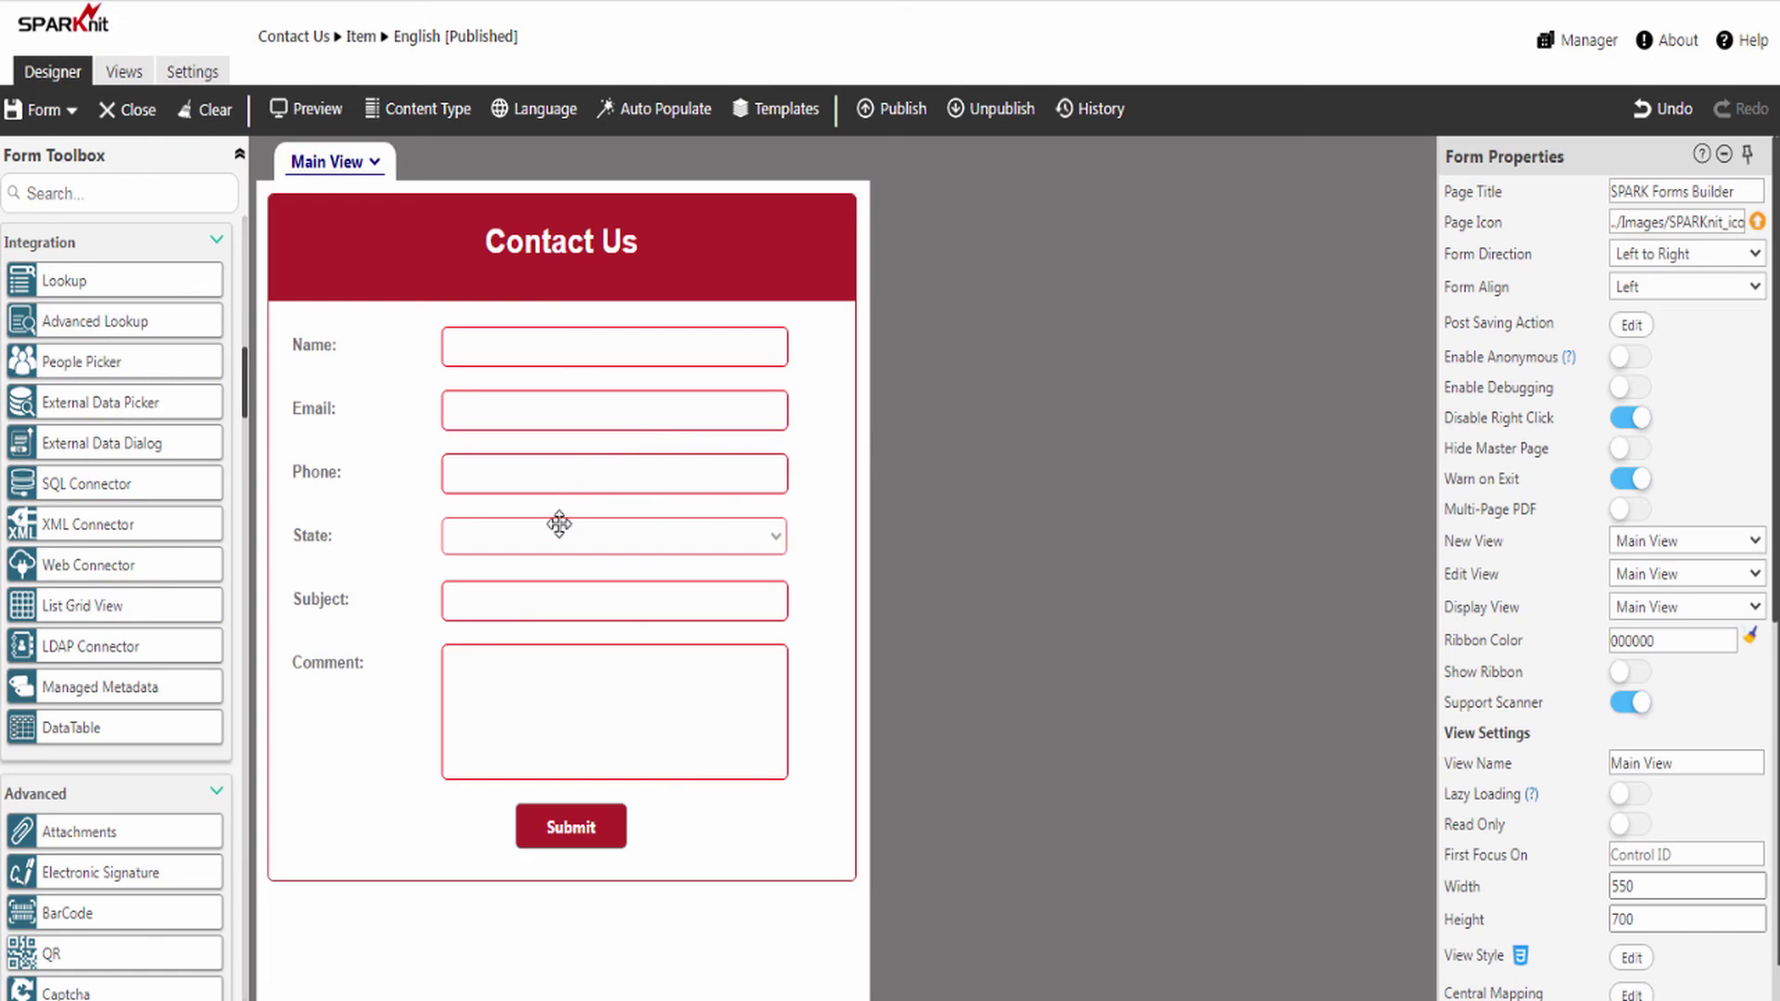
pyautogui.click(558, 543)
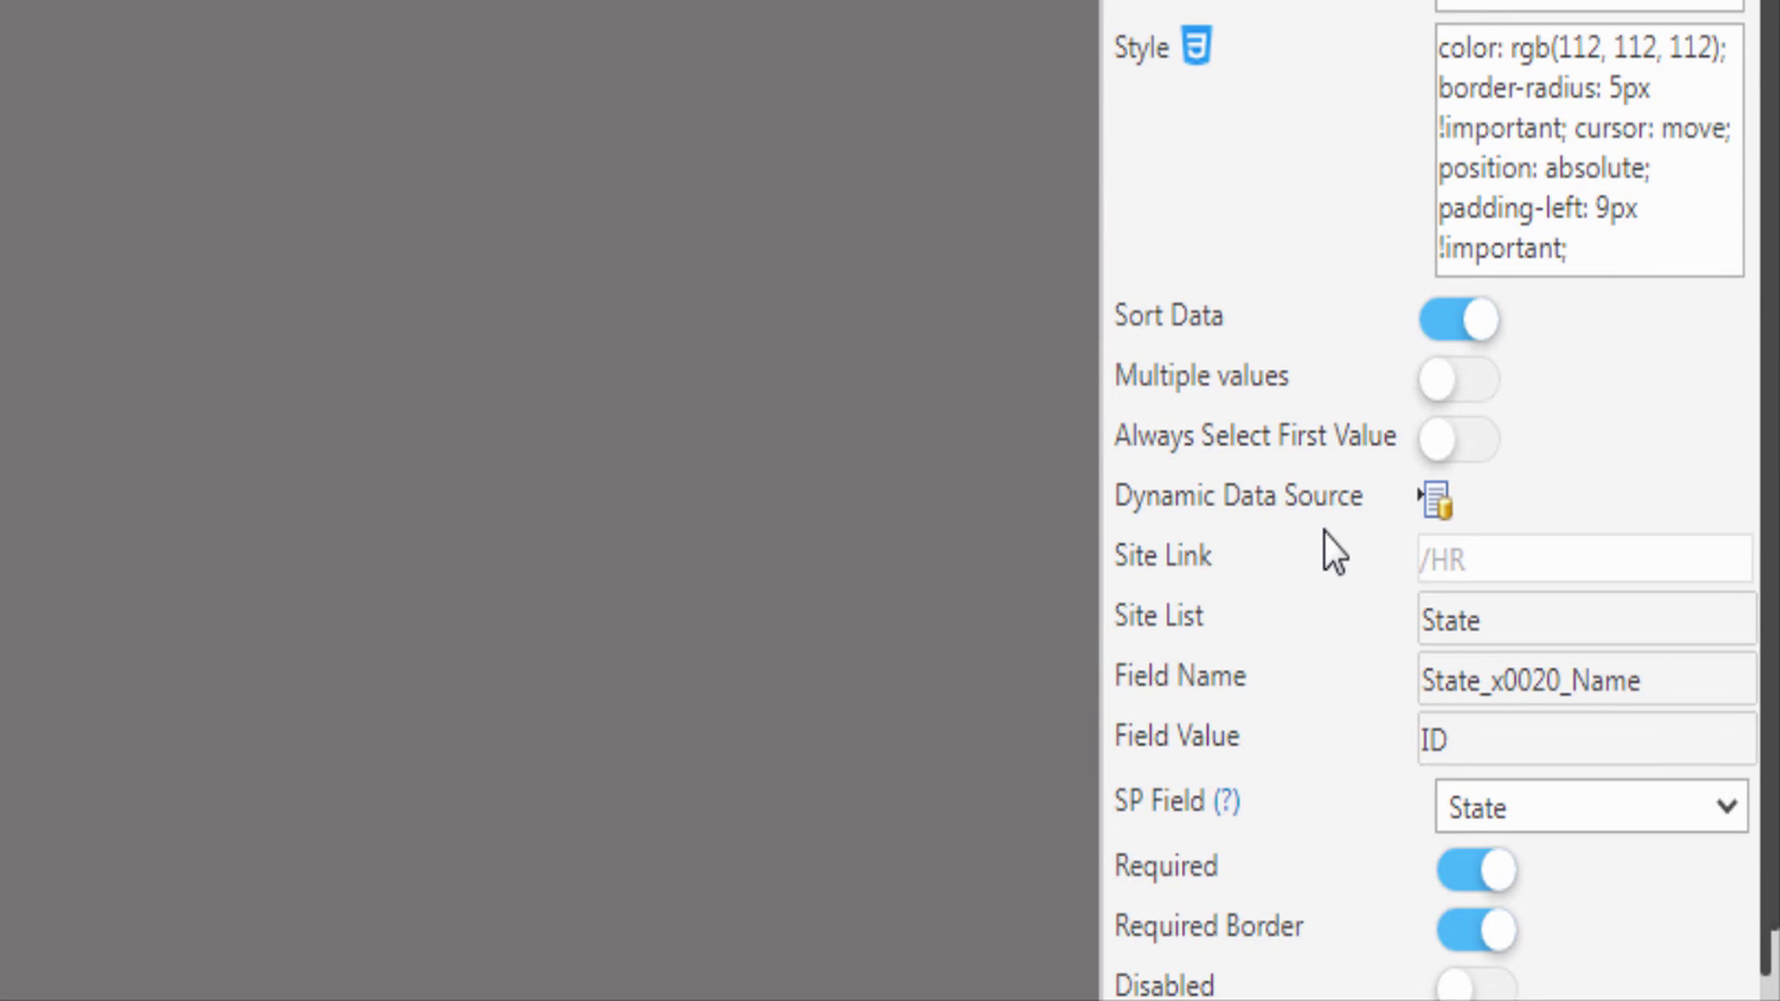
pyautogui.click(1435, 505)
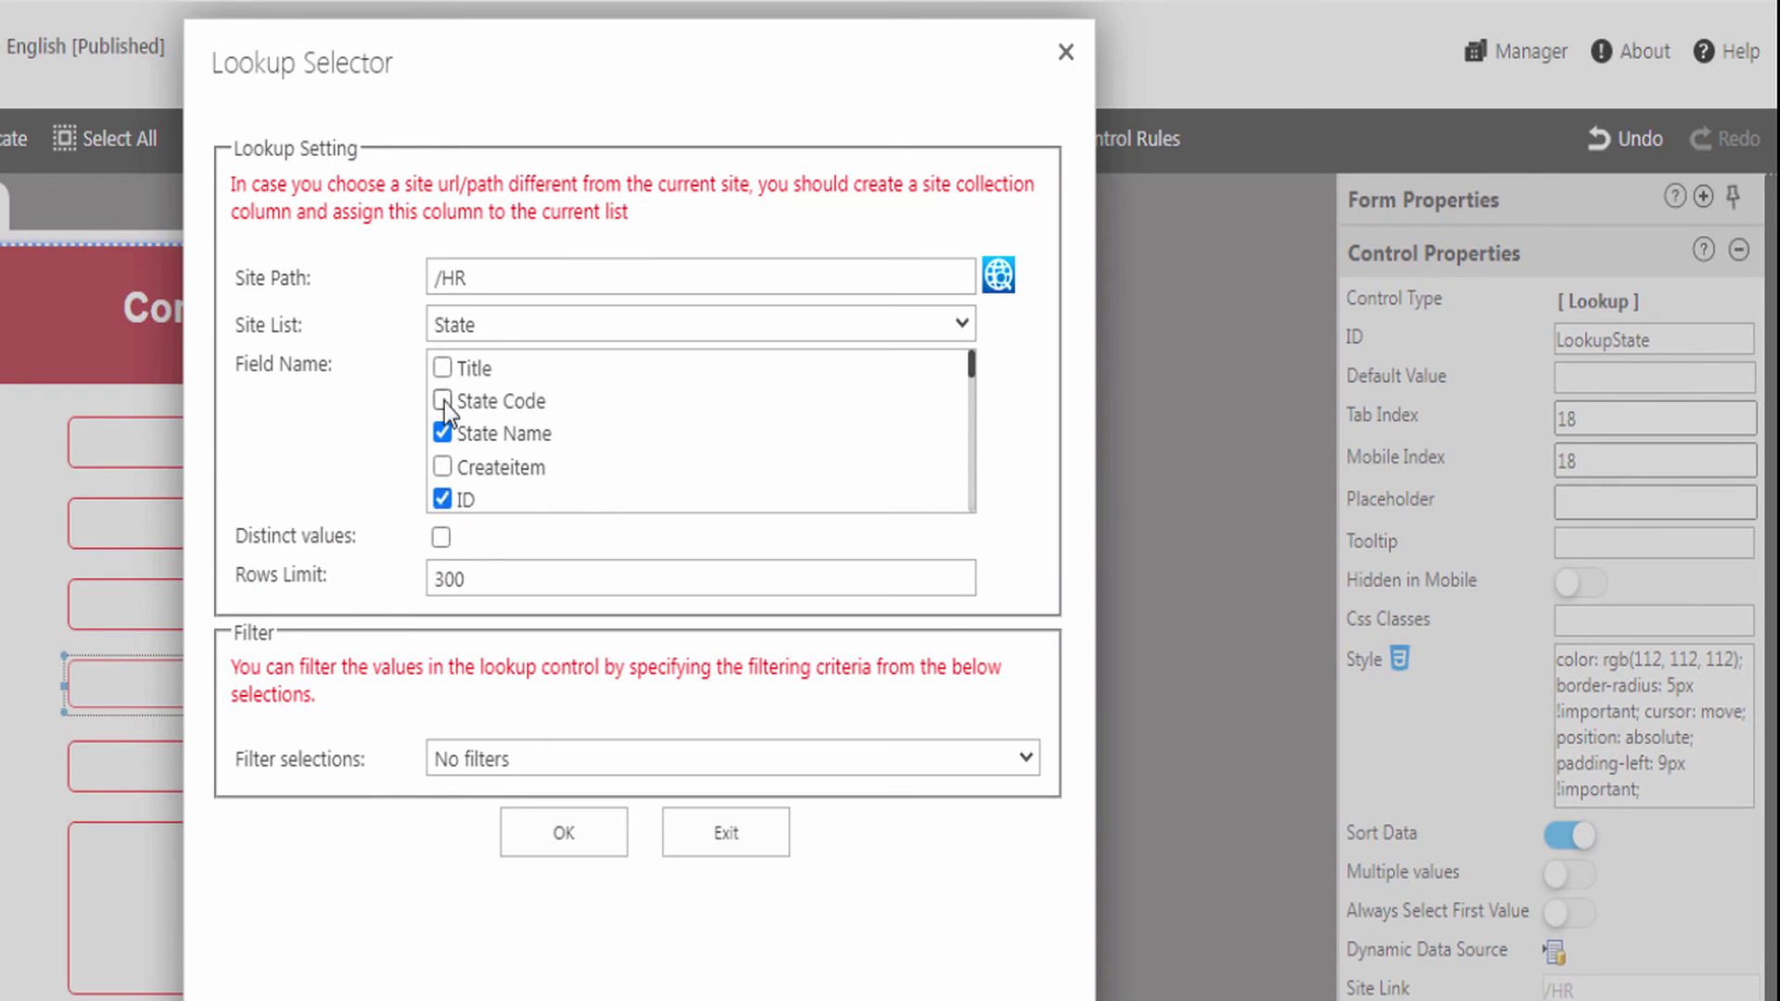
pyautogui.click(566, 834)
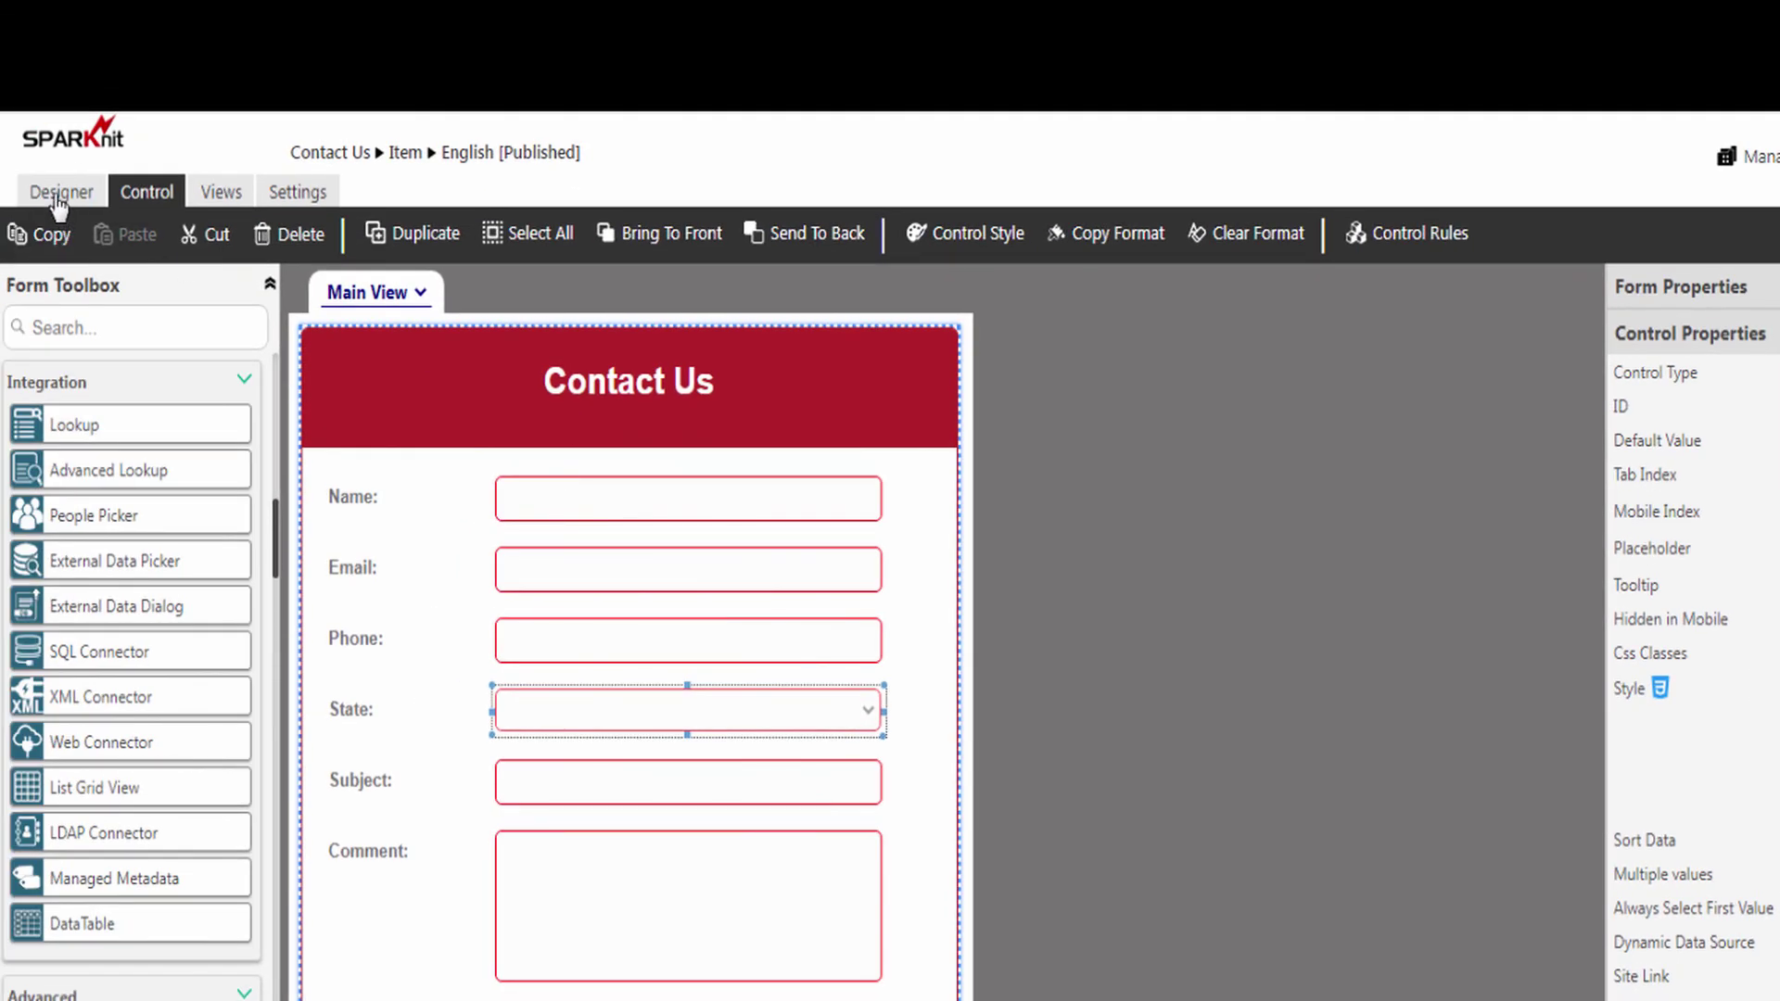
# - Publish the updated Contact Us form again and return to the Contact Us list
pyautogui.click(60, 194)
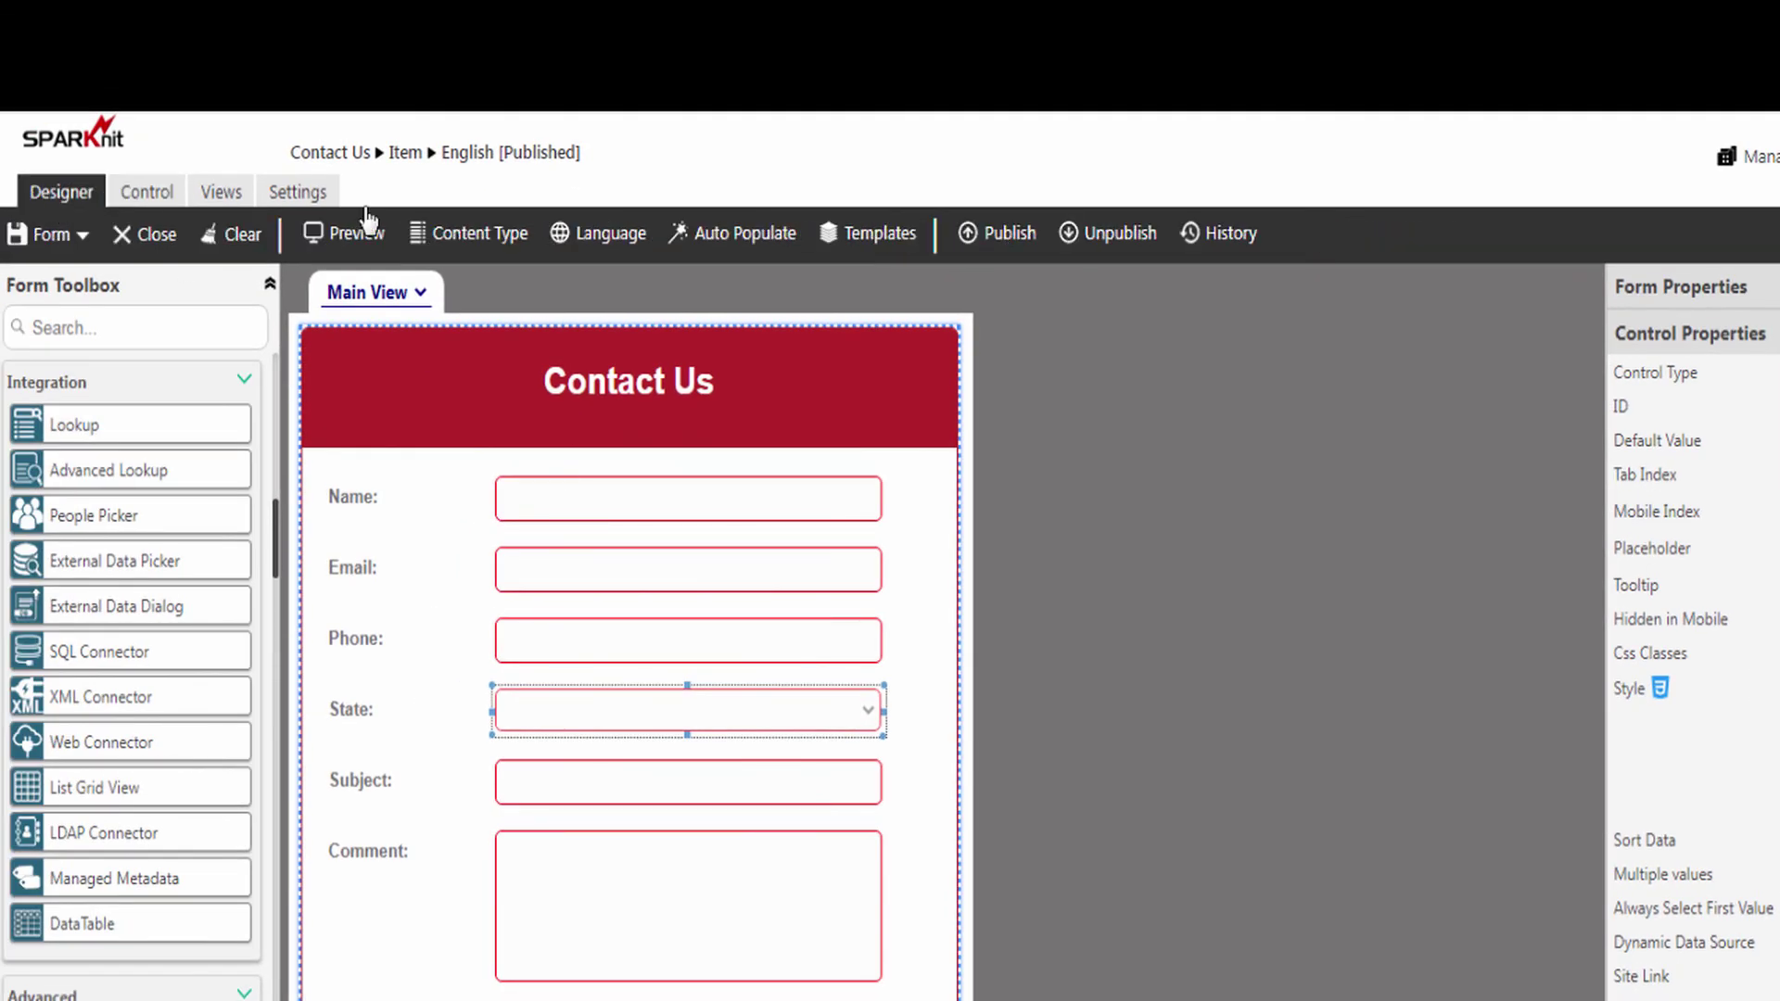
pyautogui.click(1023, 241)
pyautogui.click(926, 771)
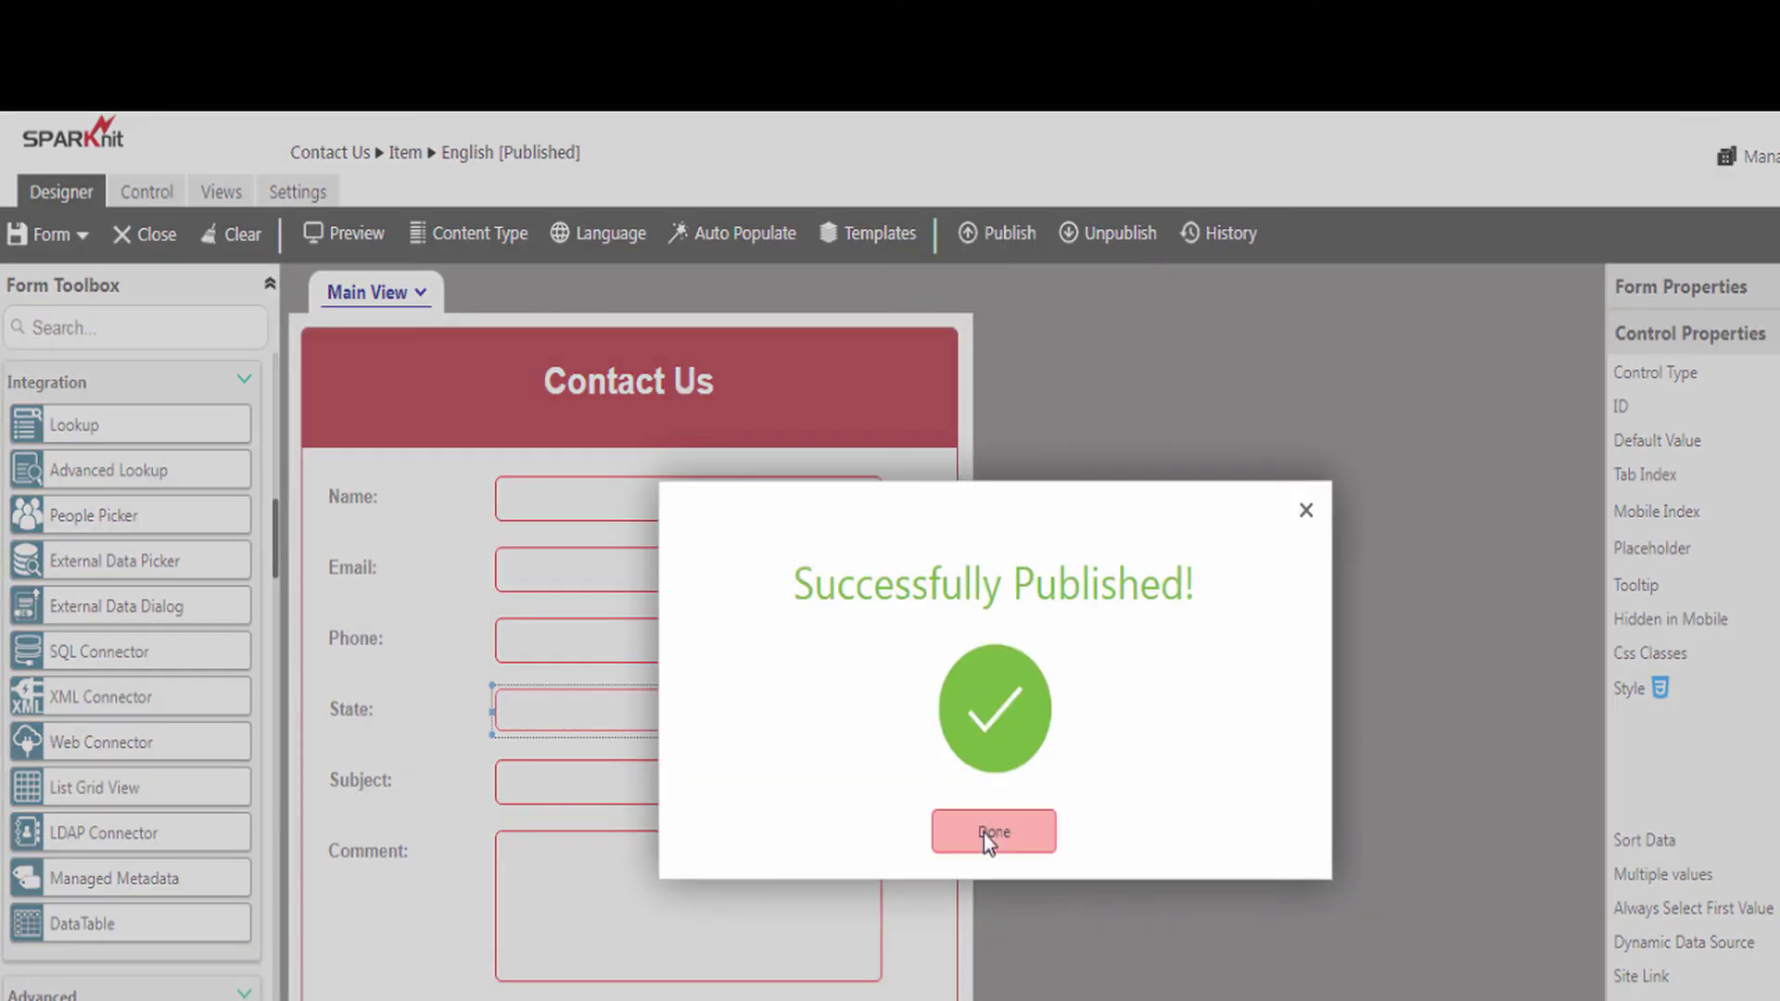
pyautogui.click(983, 832)
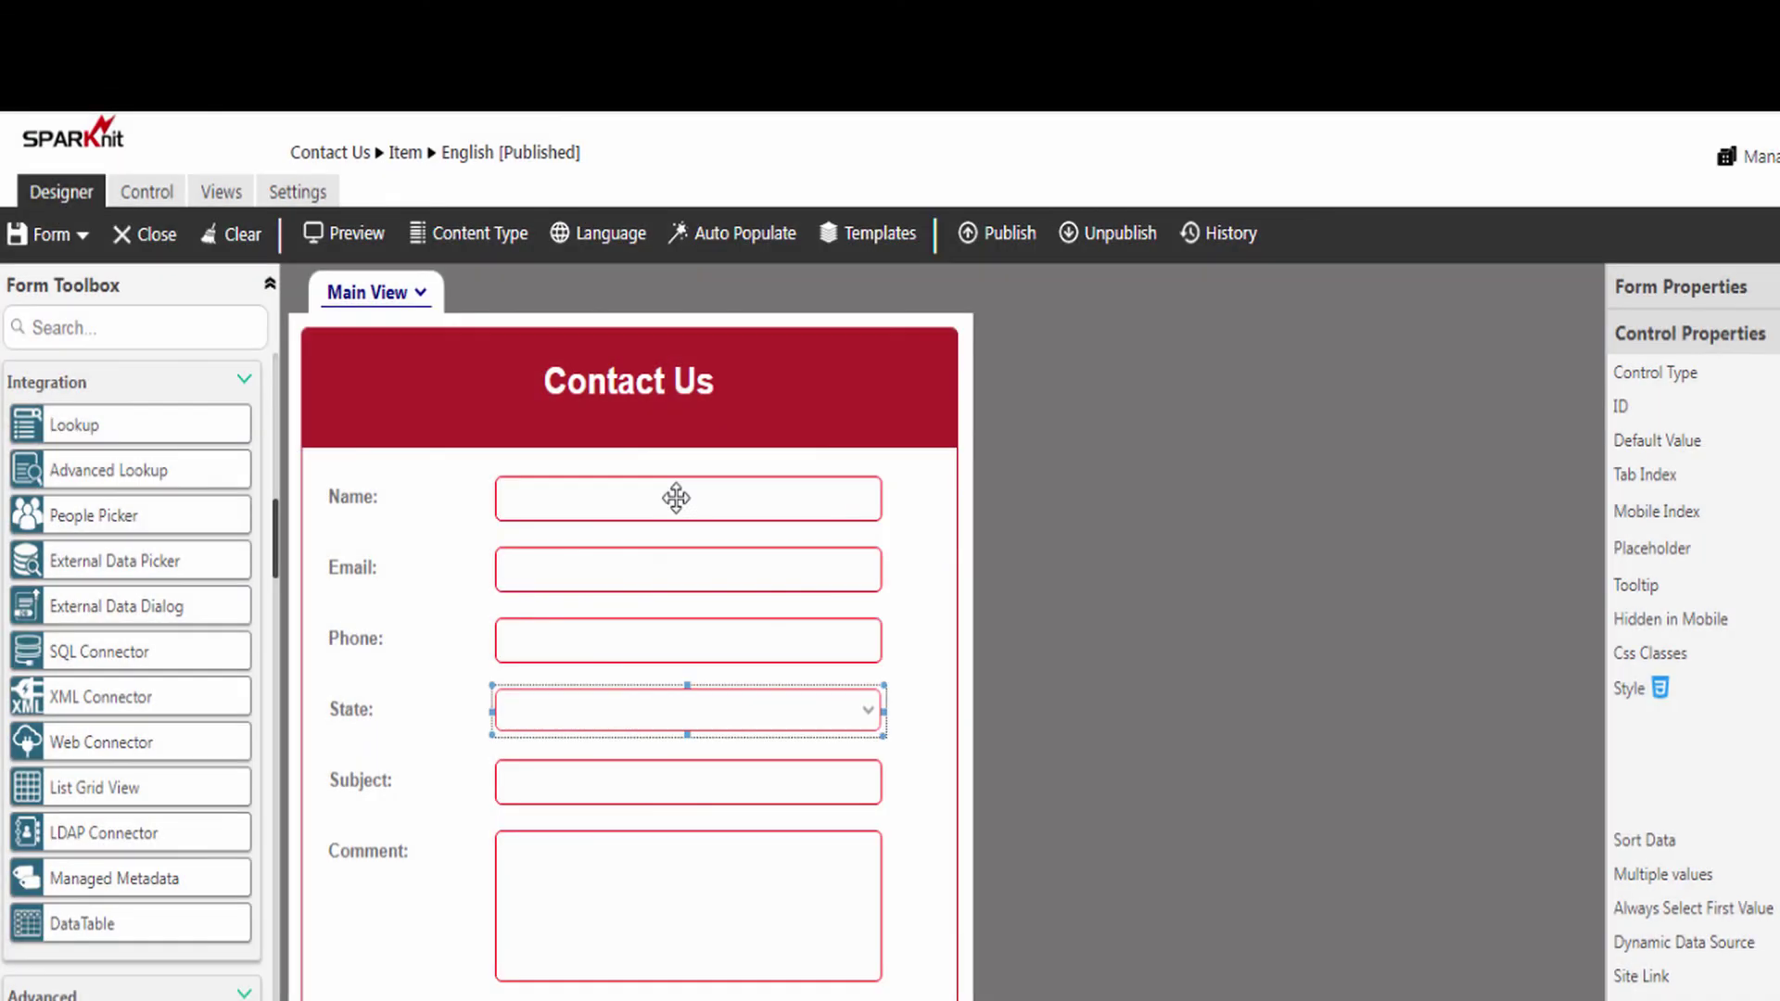
pyautogui.click(323, 158)
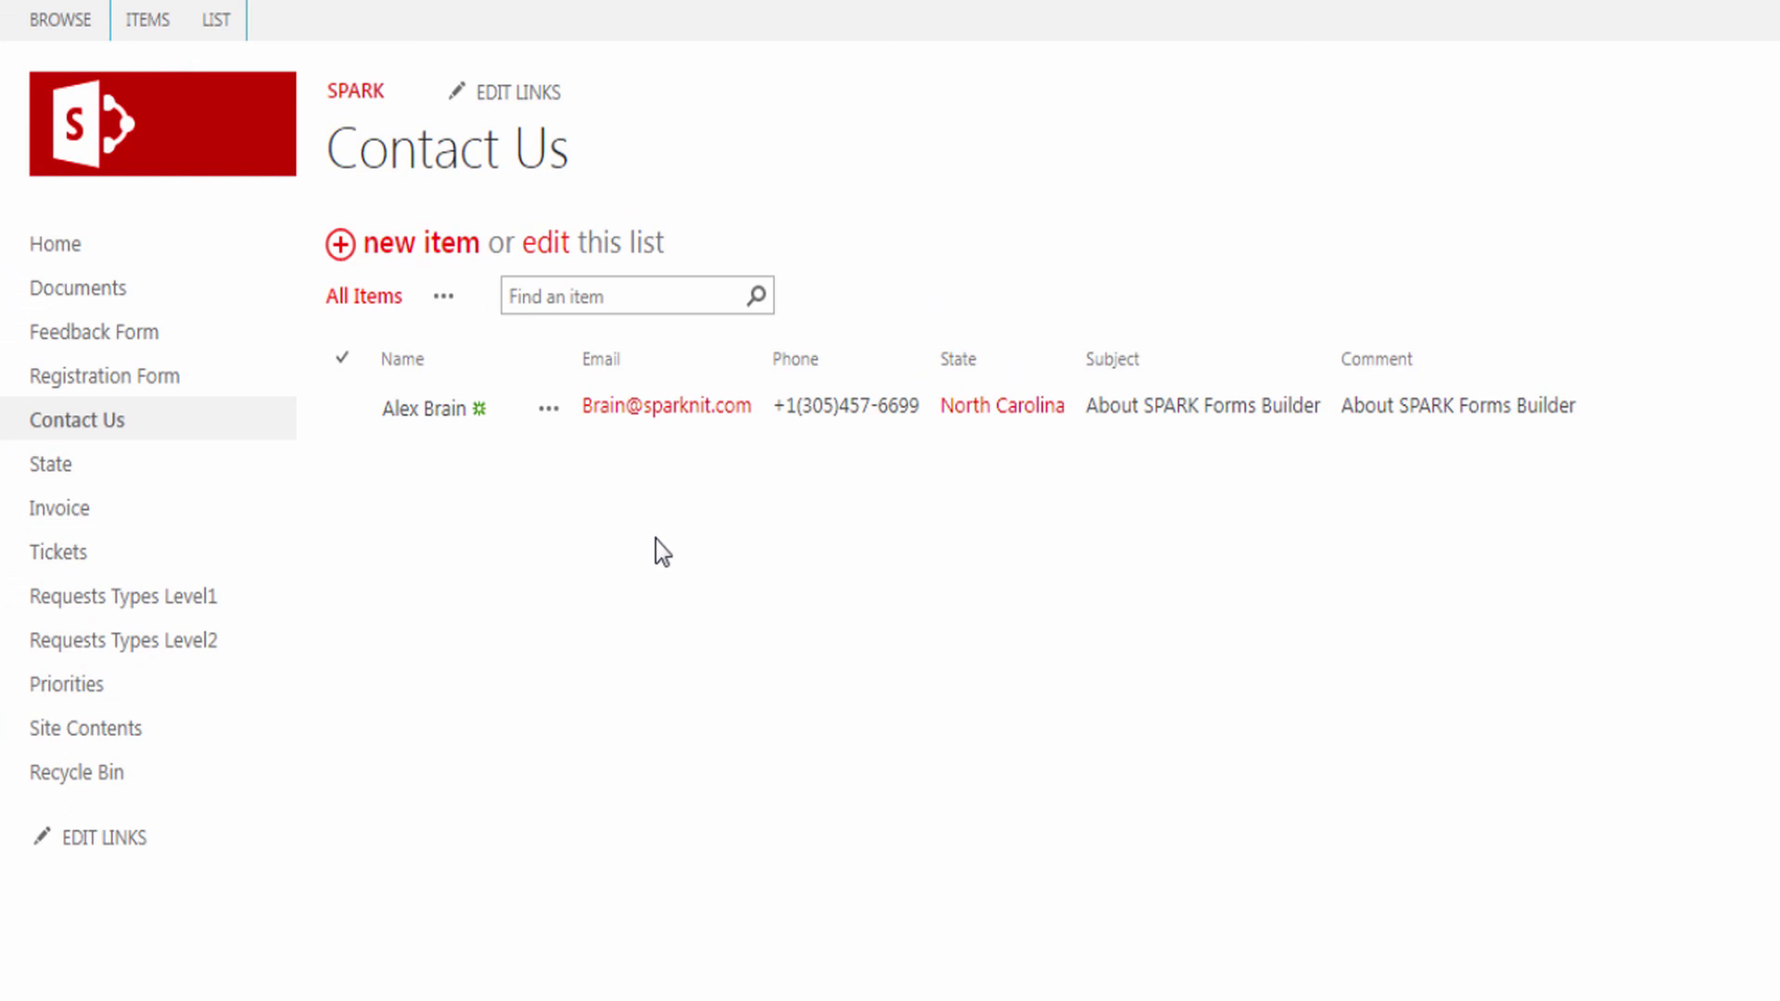
# - Open the existing entry, test State searches for FL, north and 5, and pick CA , California , 5
pyautogui.click(436, 408)
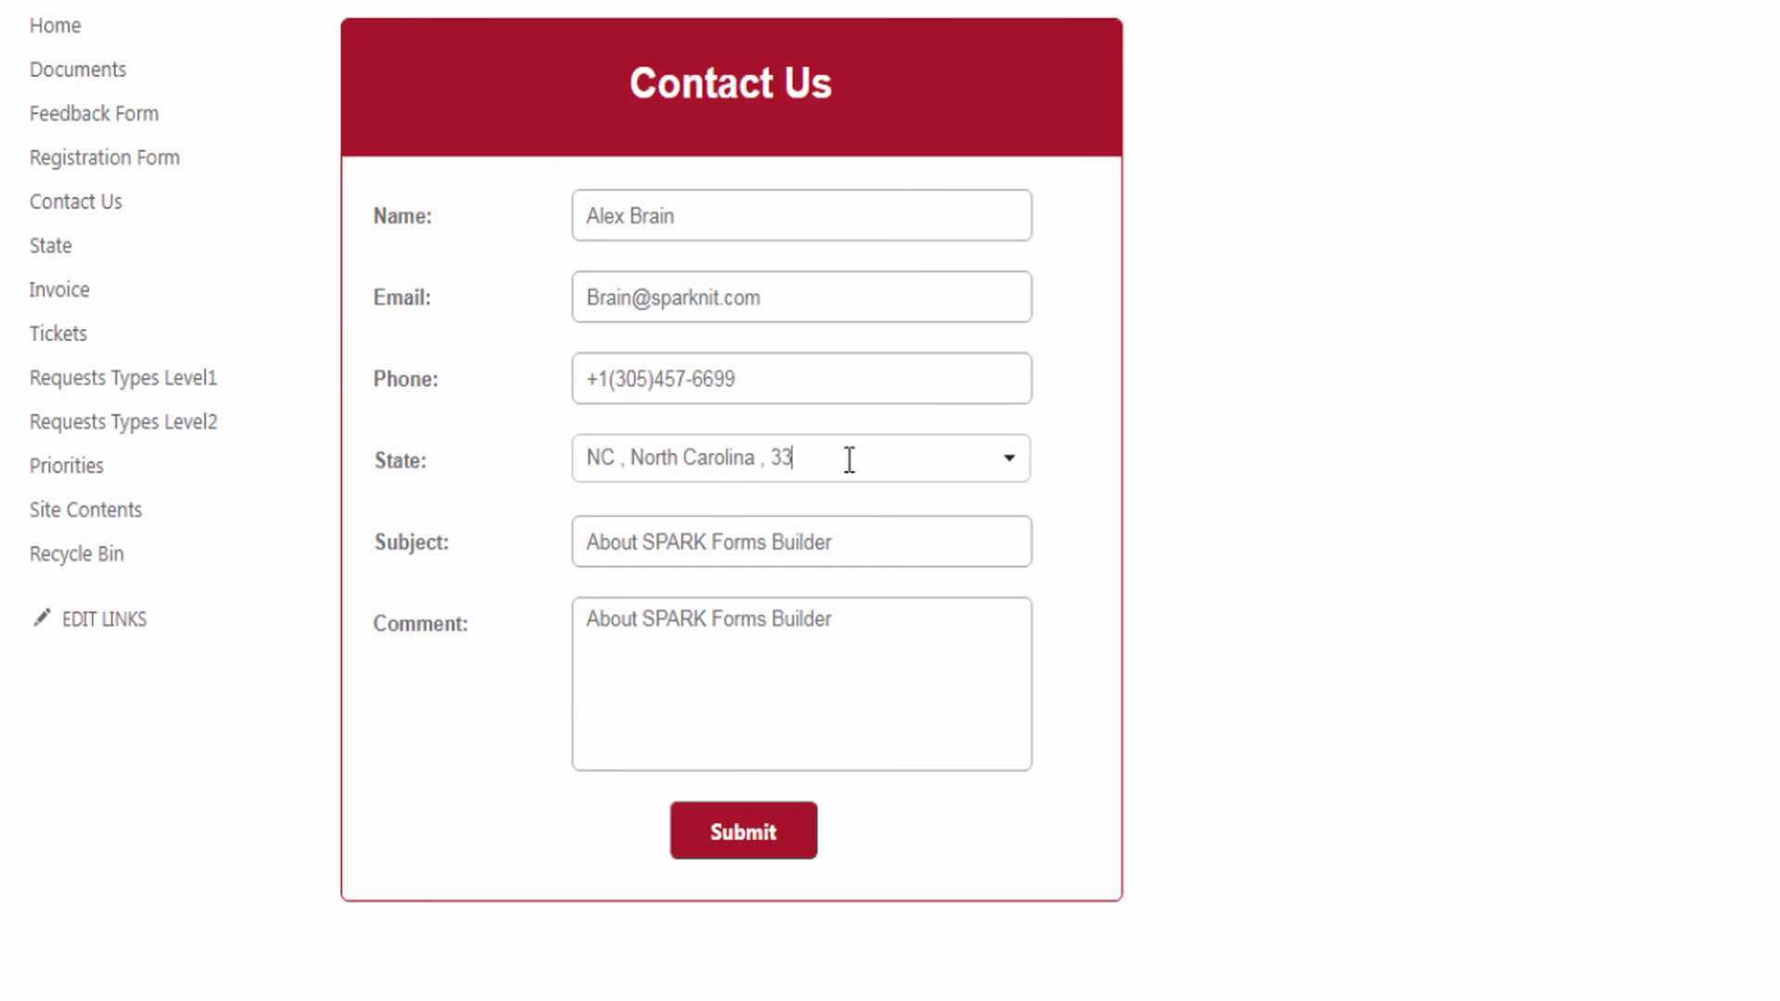
pyautogui.moveTo(843, 461); pyautogui.dragTo(585, 458)
pyautogui.write('FL')
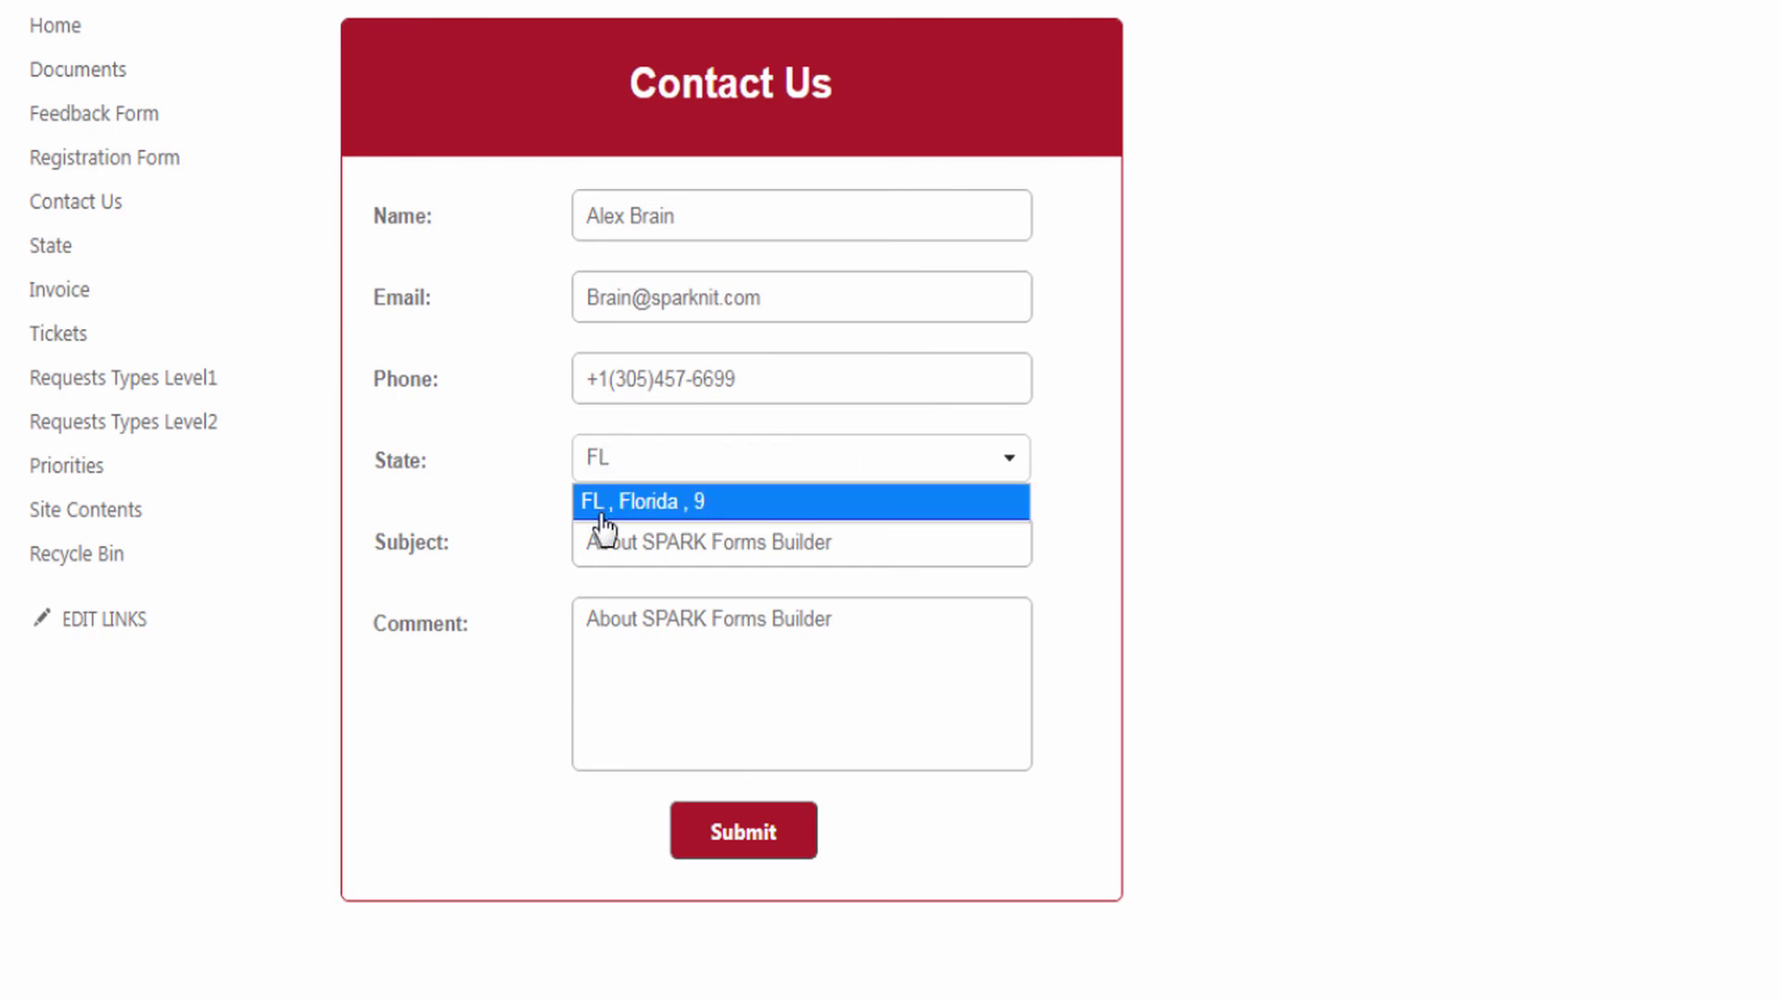
pyautogui.press('BackSpace')
pyautogui.press('BackSpace')
pyautogui.write('north')
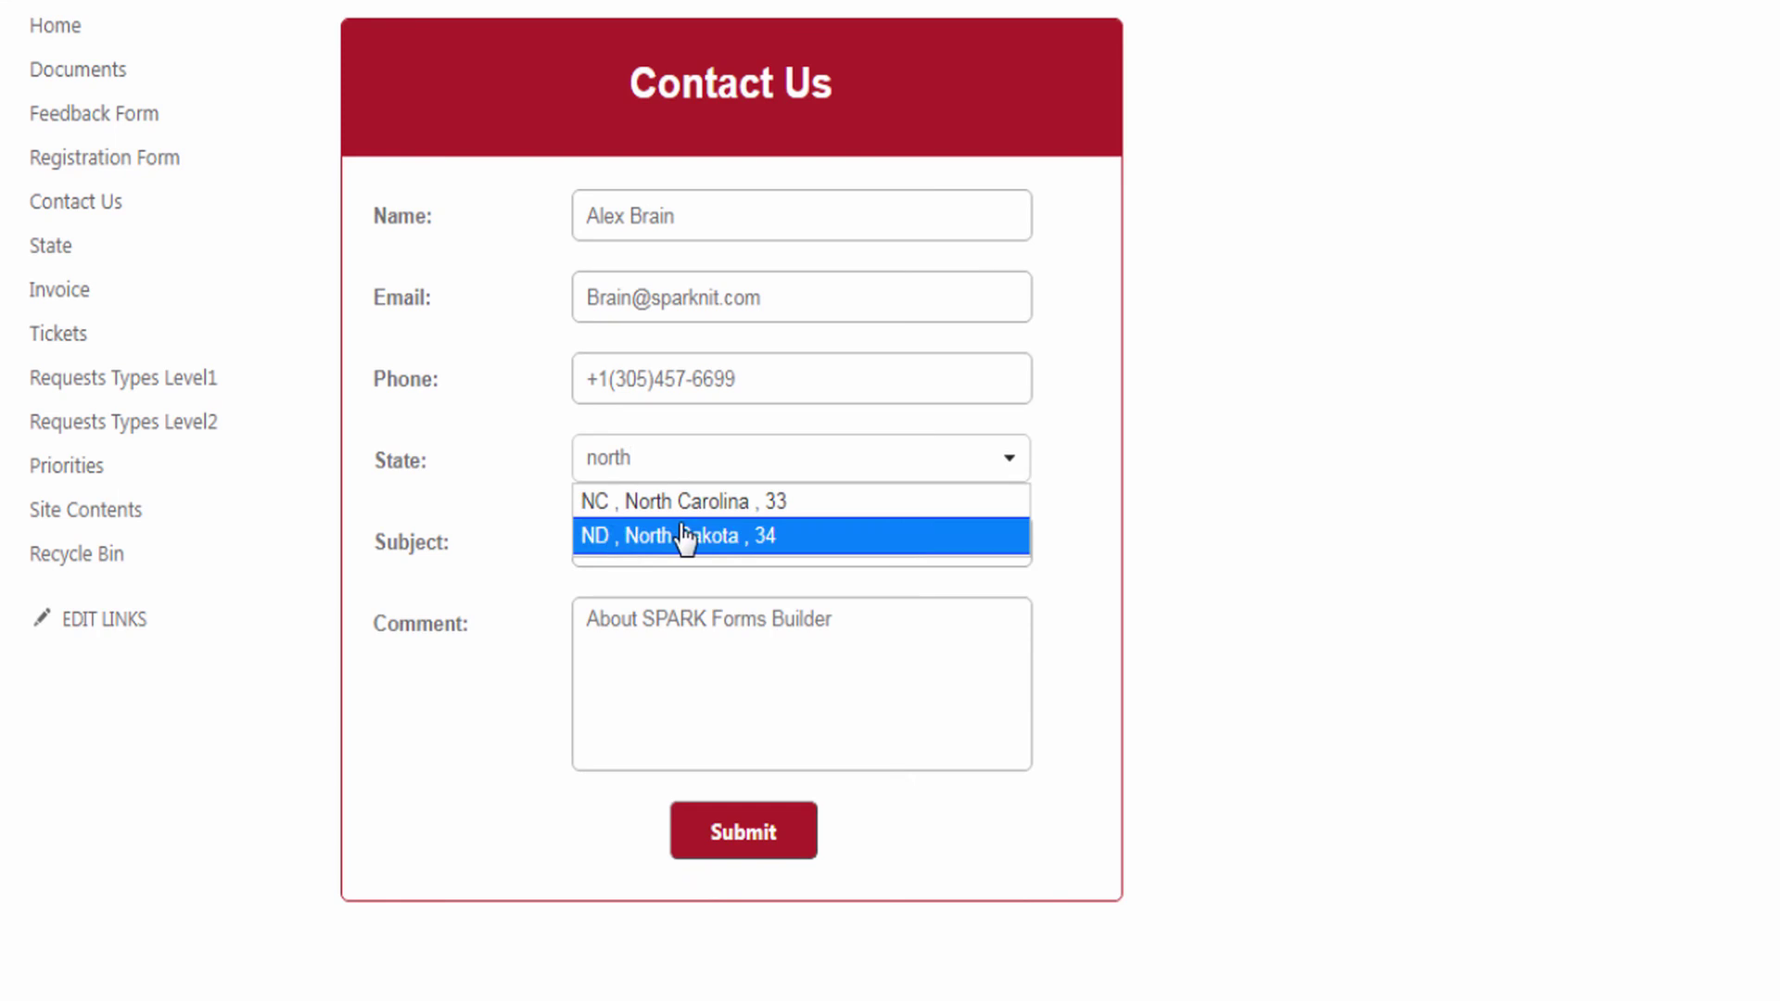
pyautogui.press('BackSpace')
pyautogui.press('BackSpace')
pyautogui.press('BackSpace')
pyautogui.press('BackSpace')
pyautogui.press('BackSpace')
pyautogui.write('5')
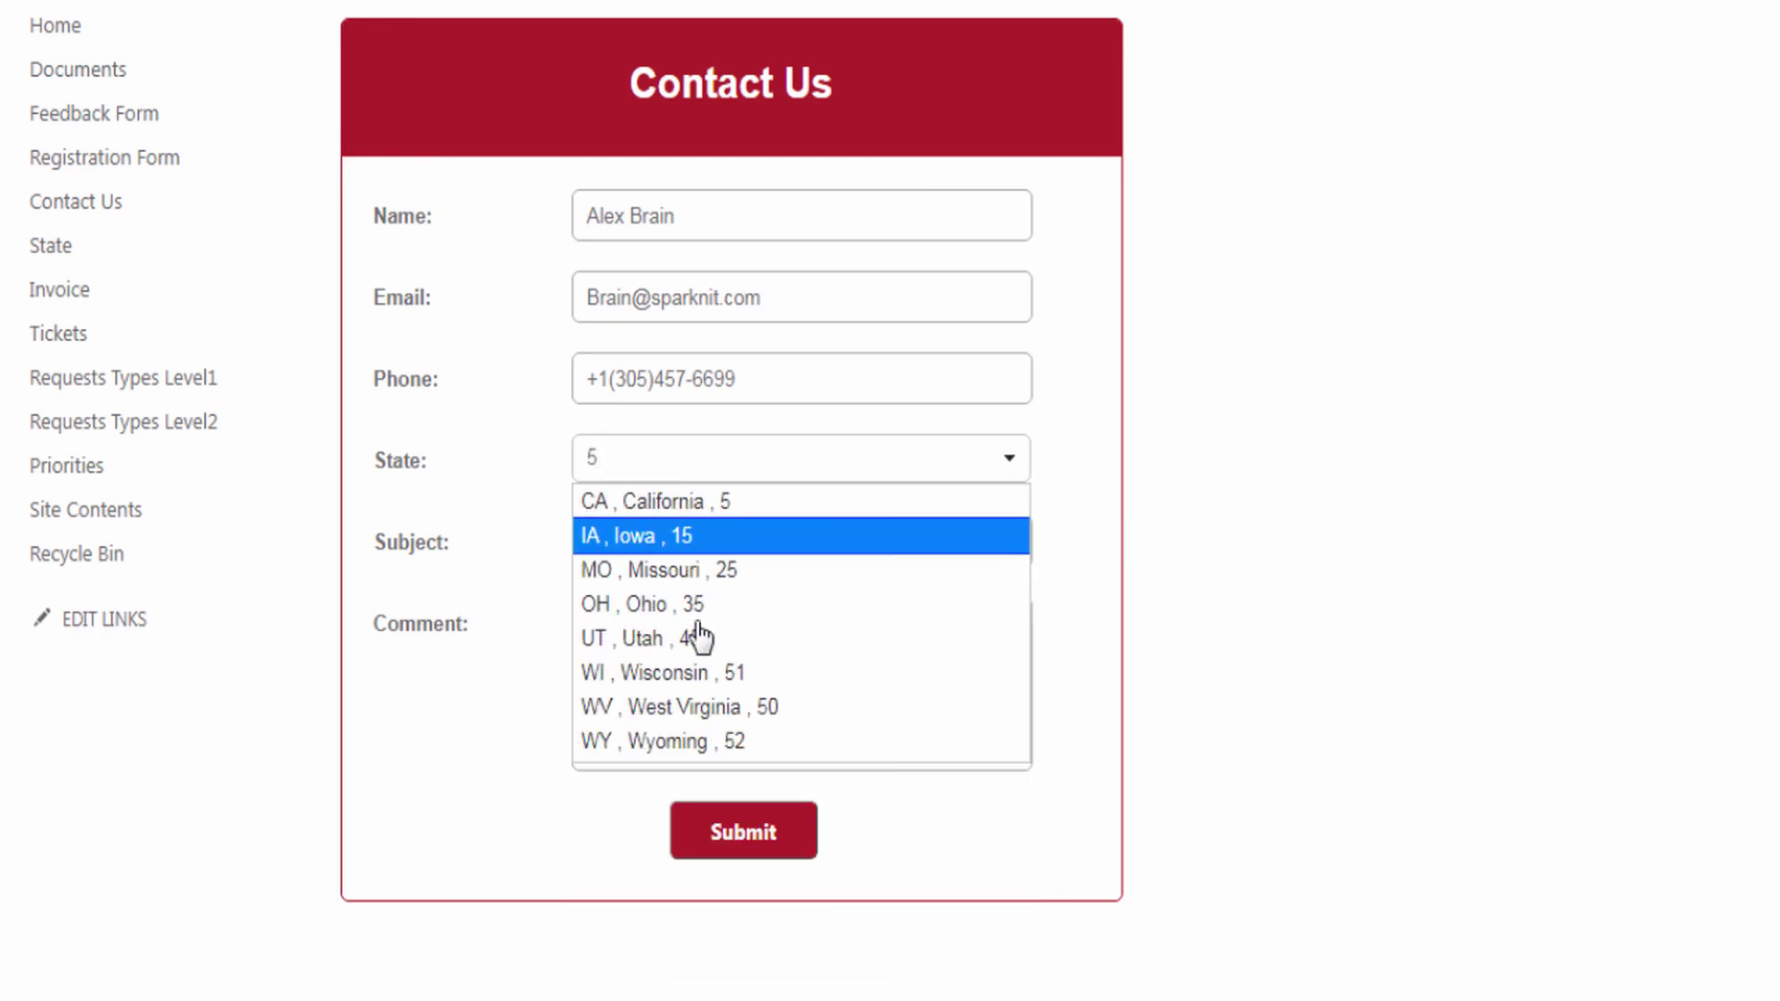
pyautogui.click(702, 498)
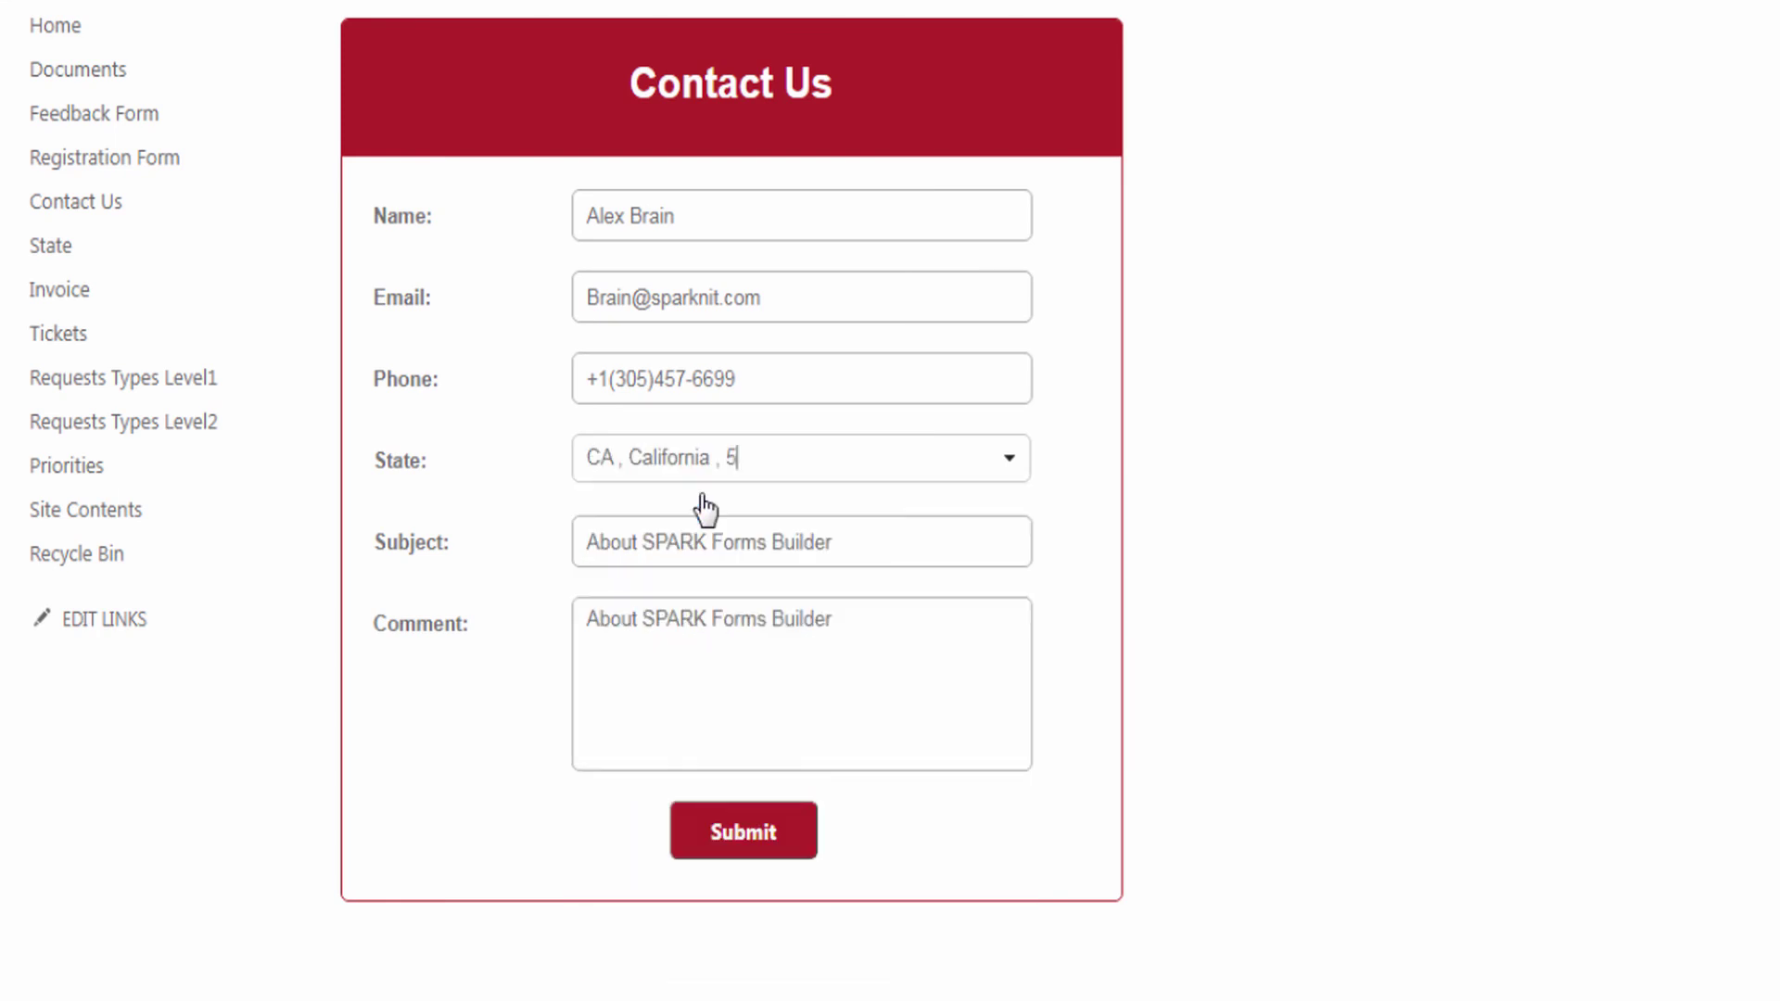
# - Browse the full state list and close it, keeping California selected
pyautogui.click(1010, 464)
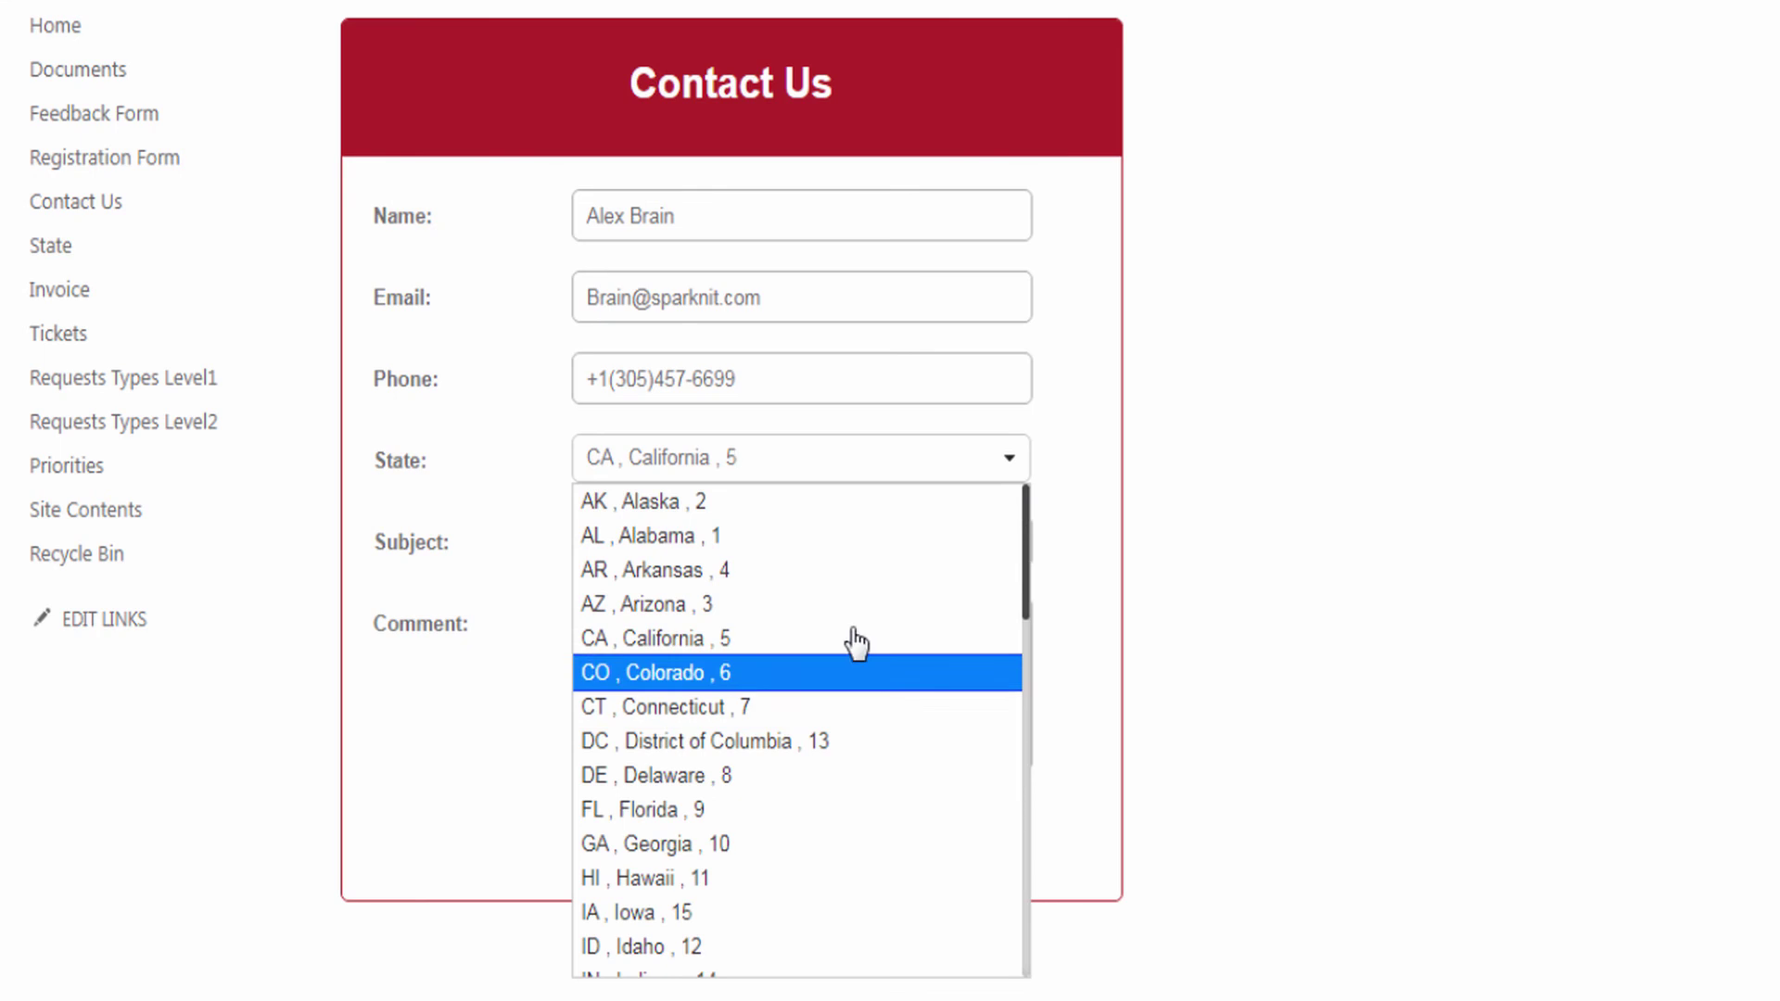
pyautogui.moveTo(1032, 577)
pyautogui.mouseDown()
pyautogui.moveTo(1016, 919)
pyautogui.moveTo(1020, 547)
pyautogui.mouseUp()
pyautogui.click(814, 425)
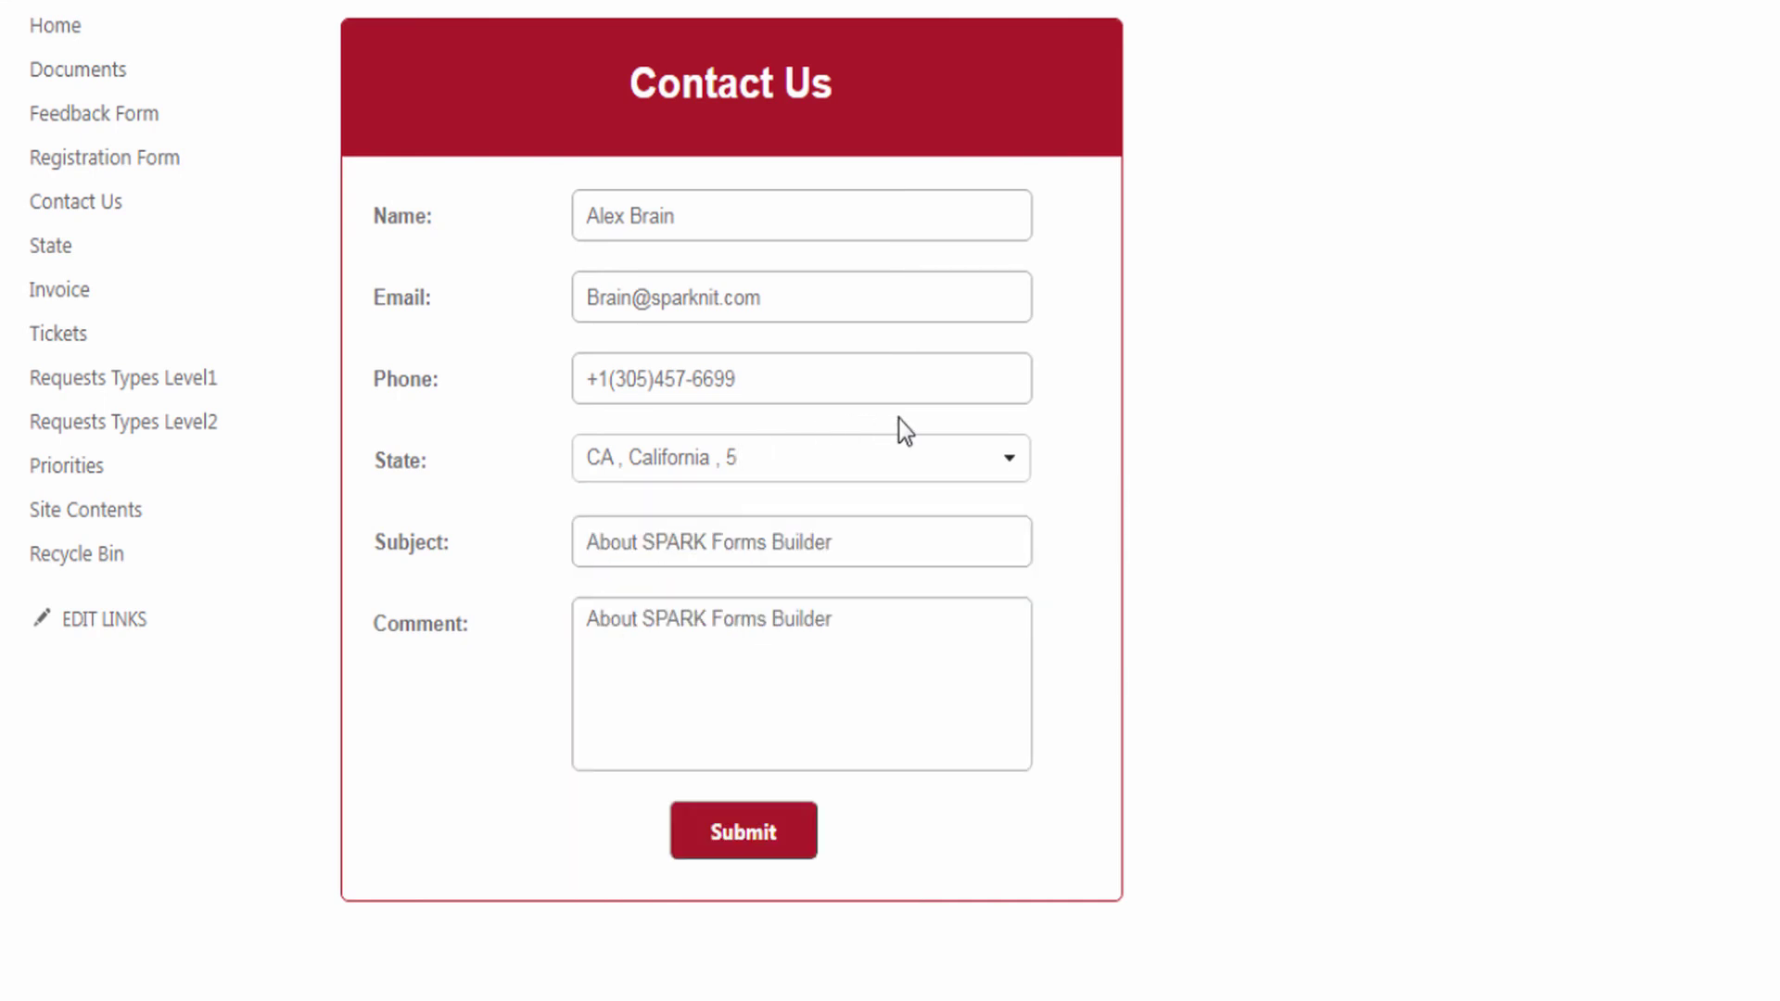